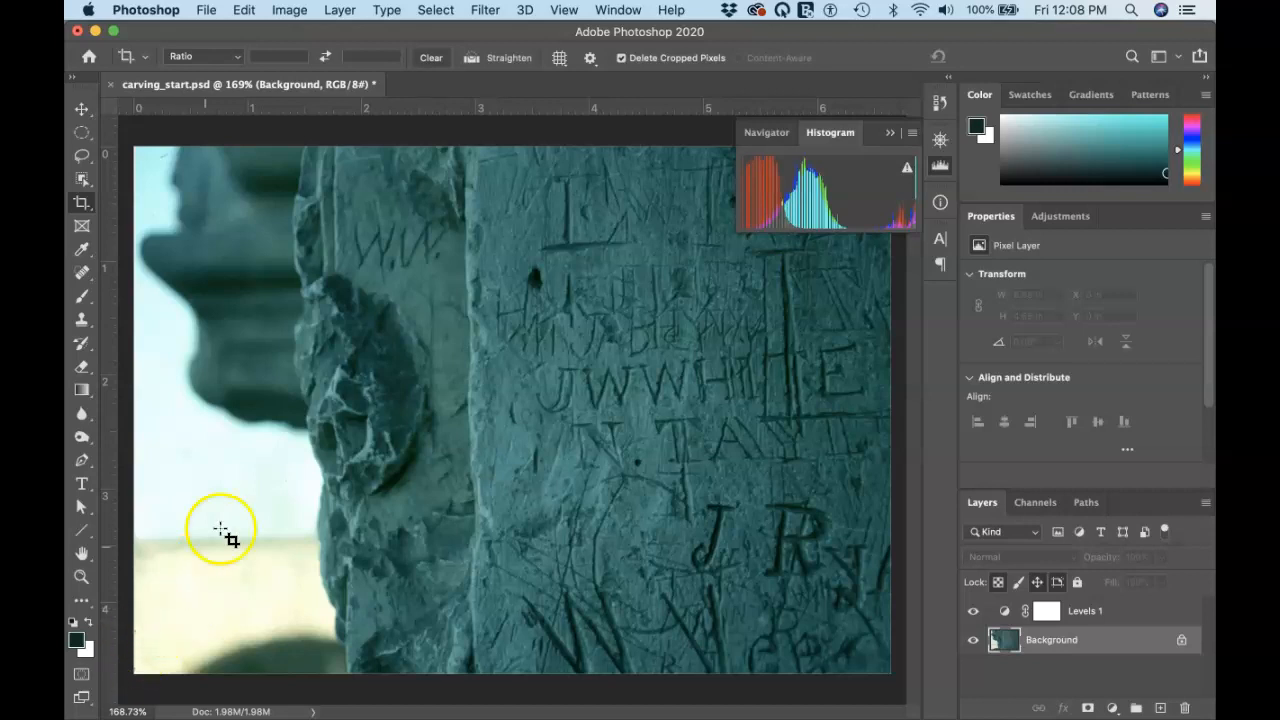
Collapse the histogram and add a Color Balance adjustment layer directly above the Levels 1 layer
left_click(889, 134)
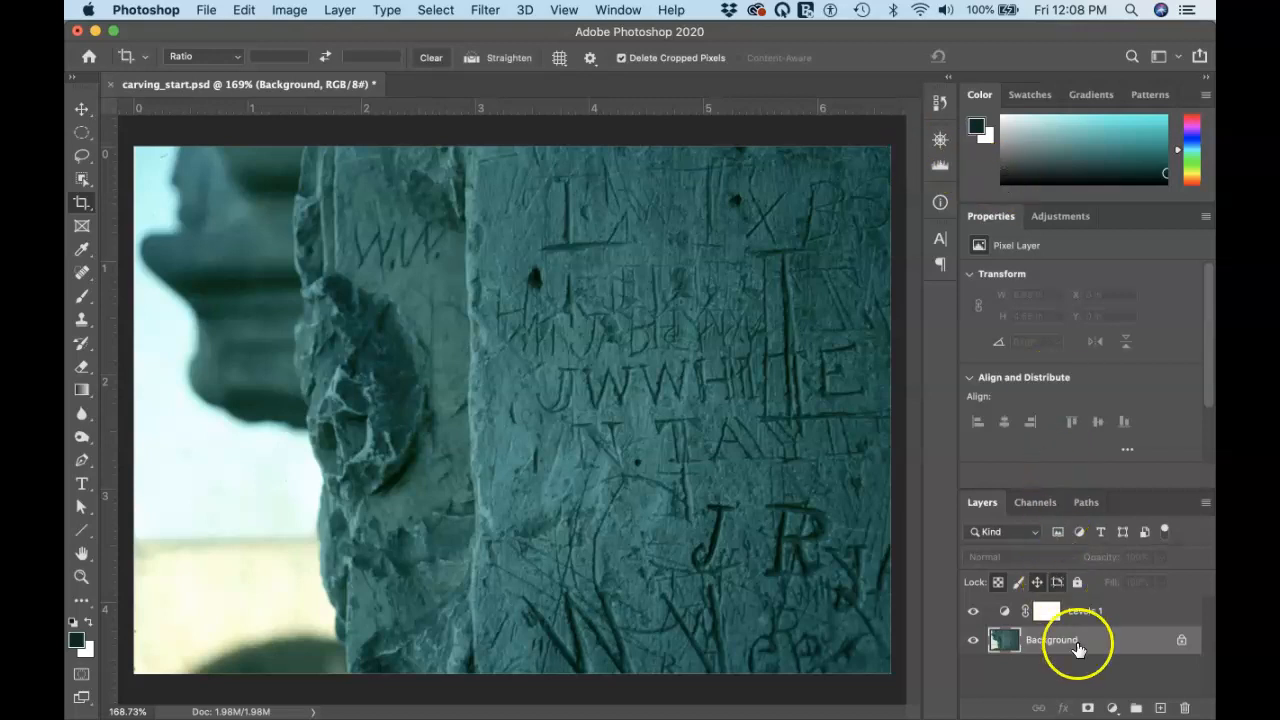
left_click(1106, 611)
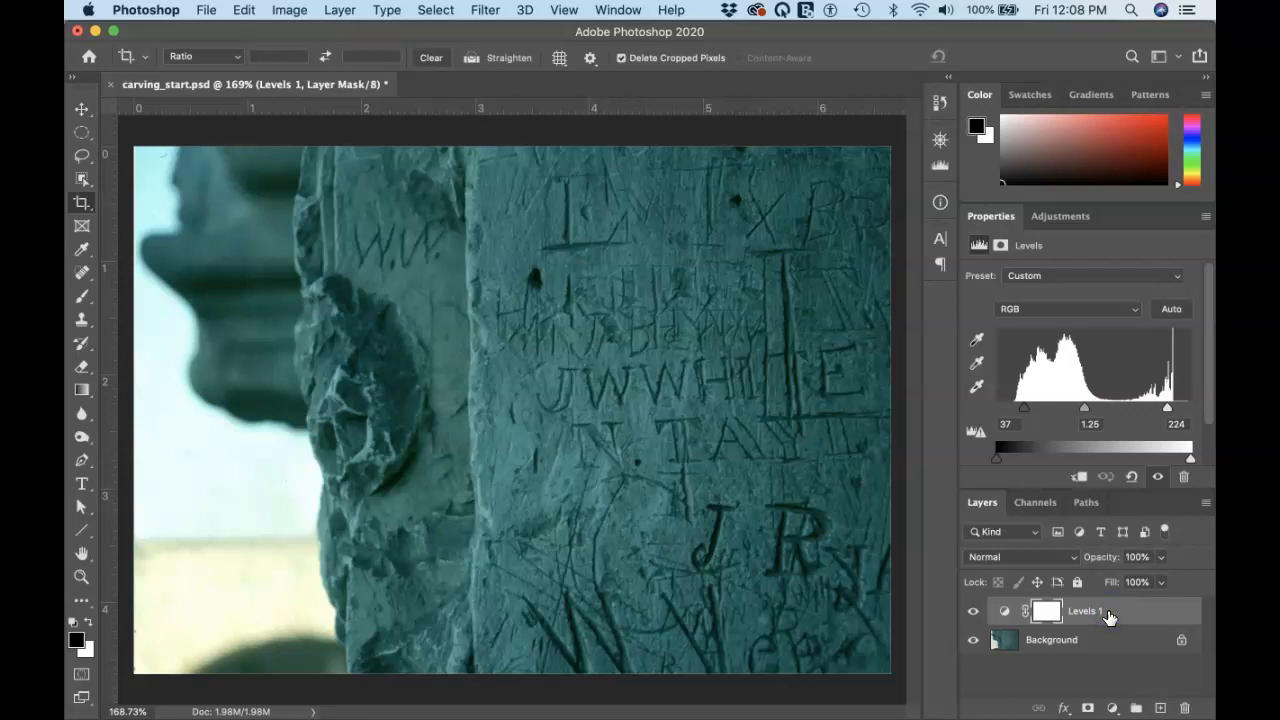
left_click(1112, 708)
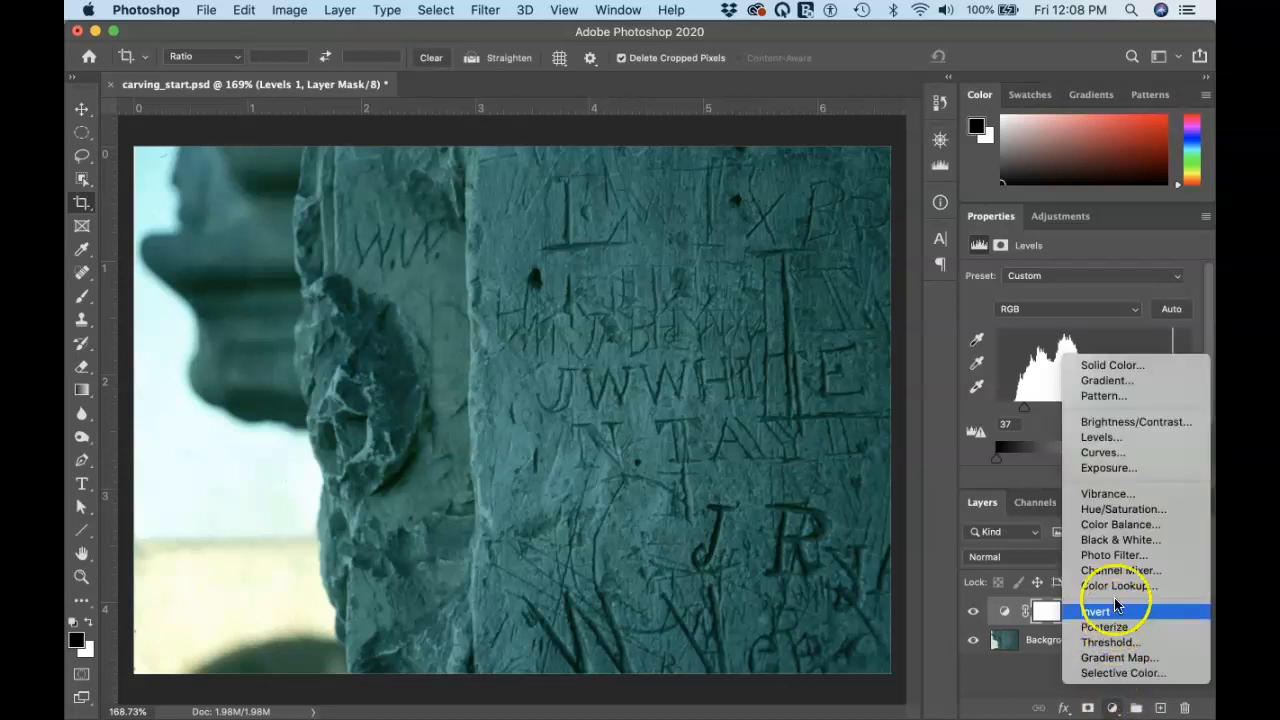
left_click(1148, 533)
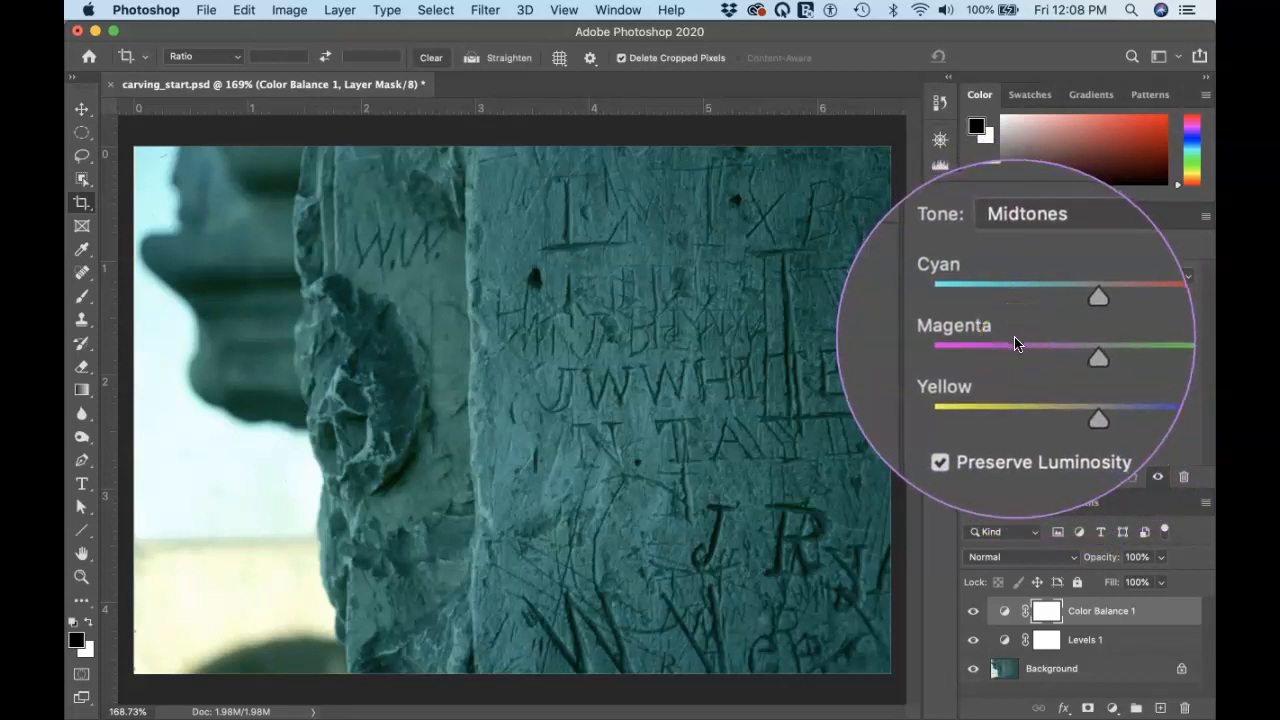
left_click(1046, 343)
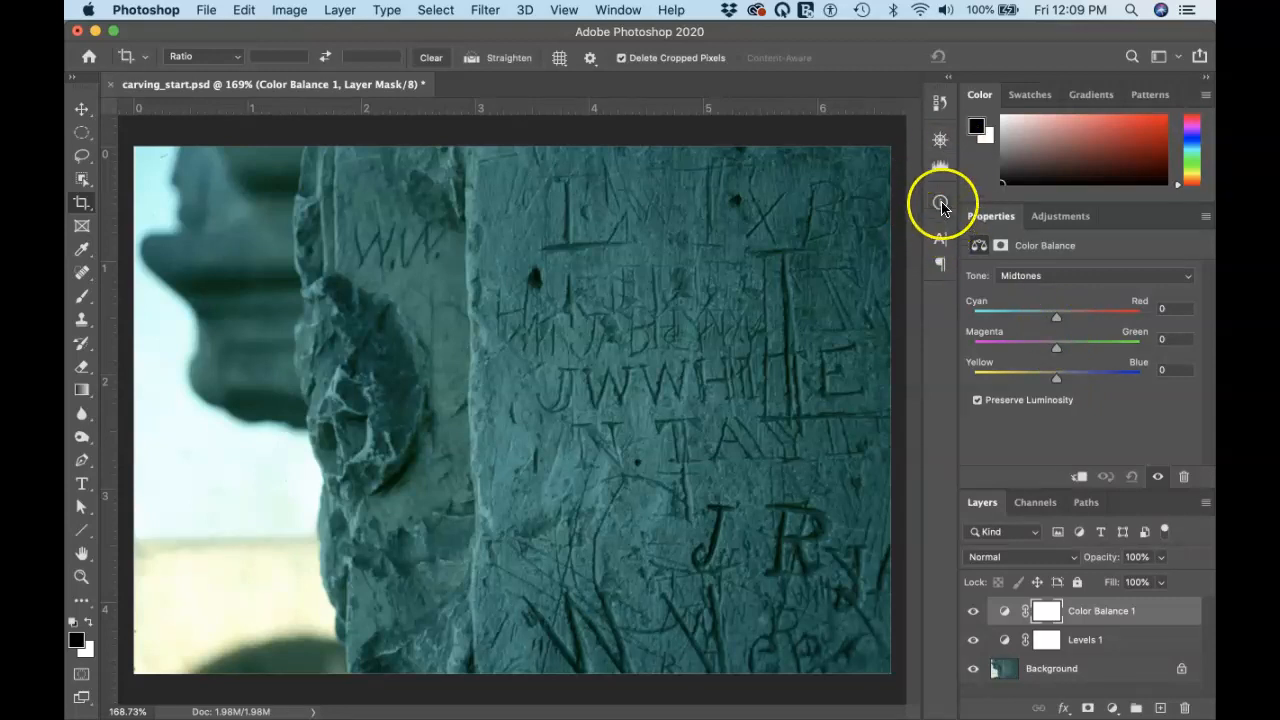
Show the histogram and set the Color Balance midtones to +88 on the Cyan–Red range
left_click(939, 165)
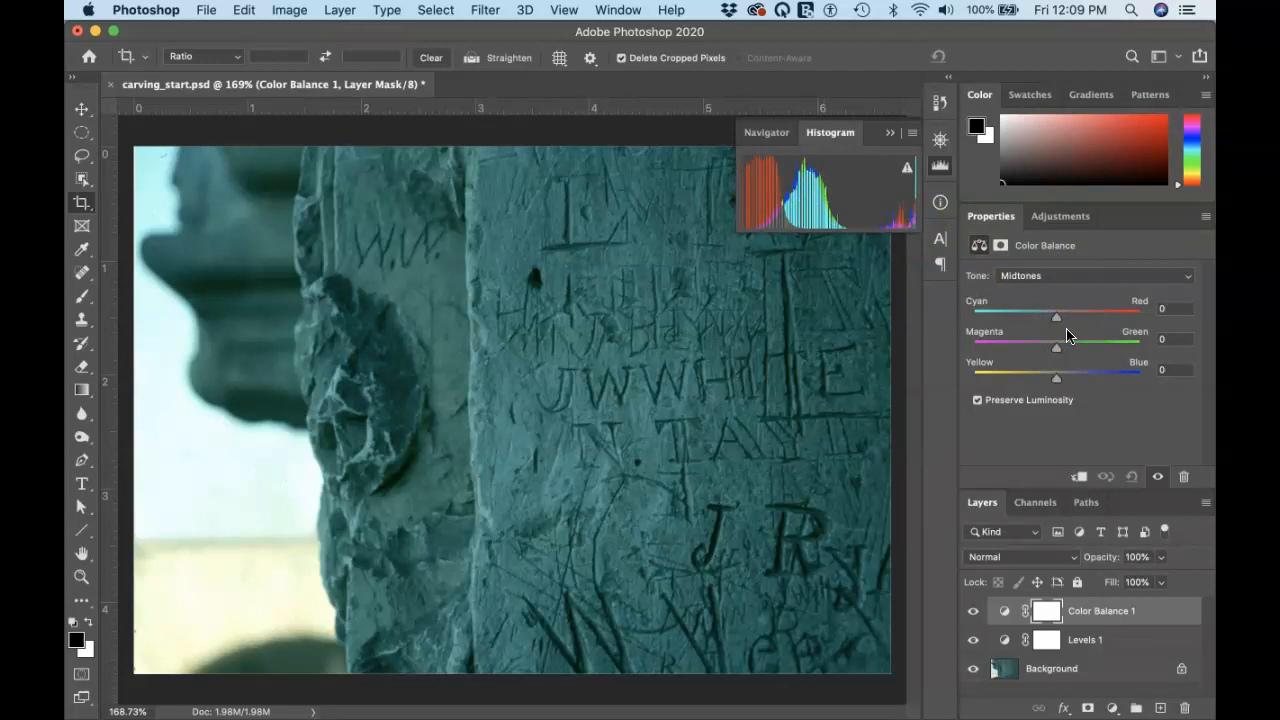
left_click_drag(1057, 320, 1058, 323)
left_click(1030, 281)
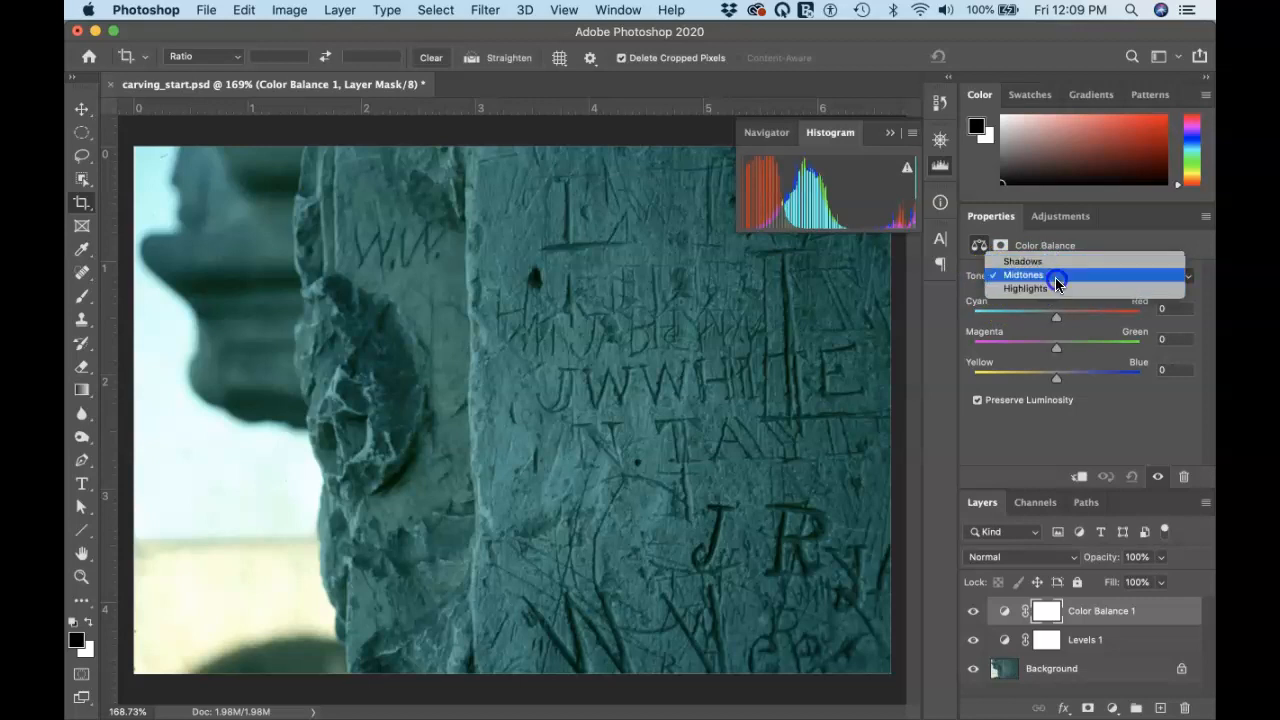
left_click(1056, 283)
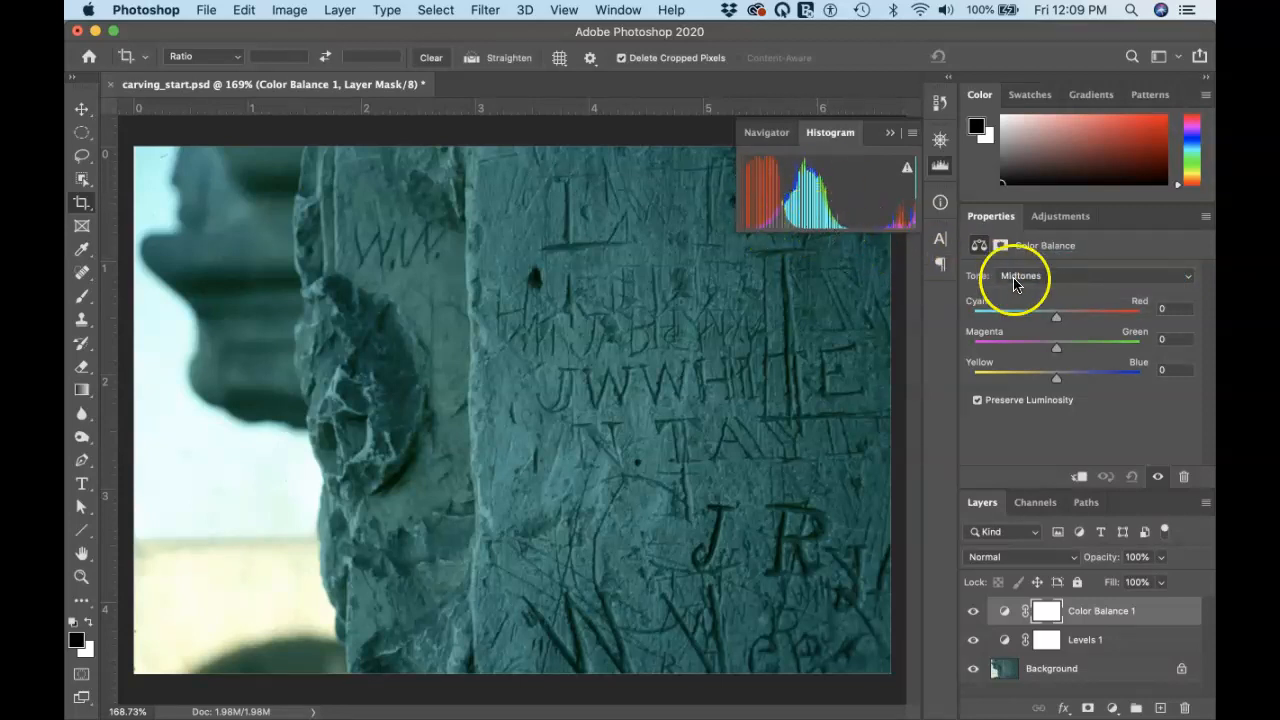
left_click(1057, 320)
left_click_drag(1057, 320, 1126, 322)
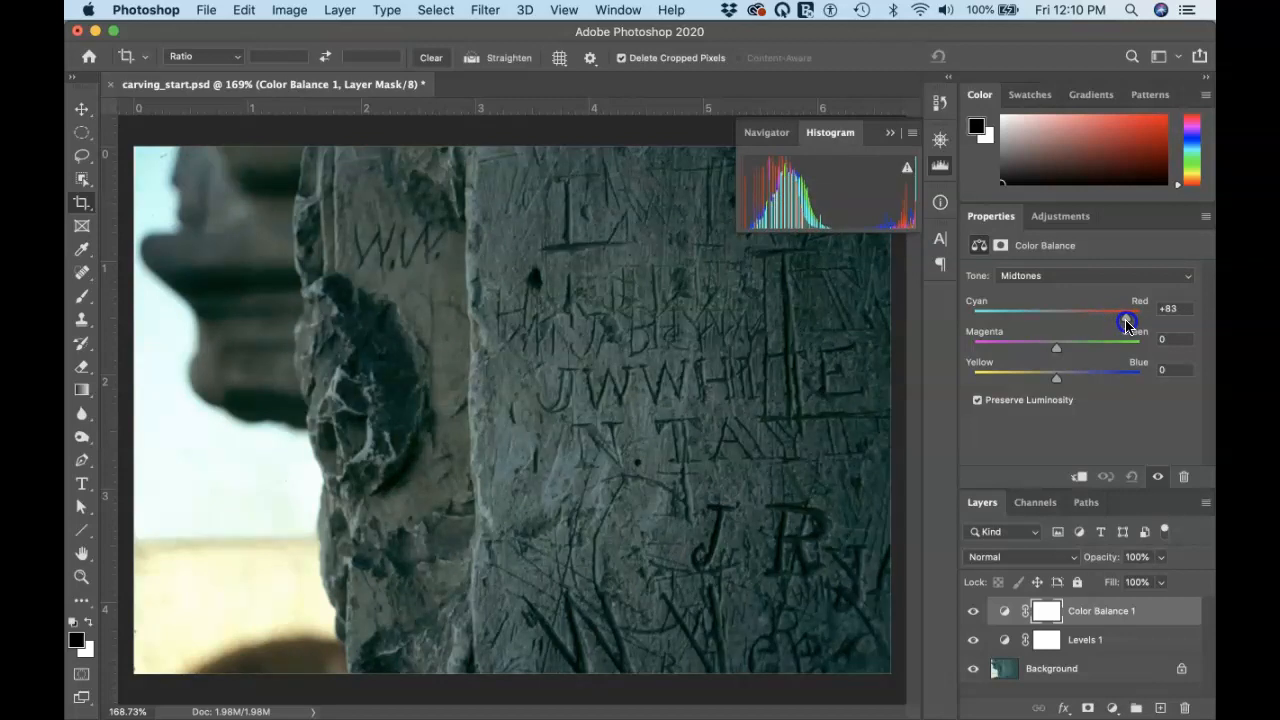
left_click_drag(1126, 322, 1128, 323)
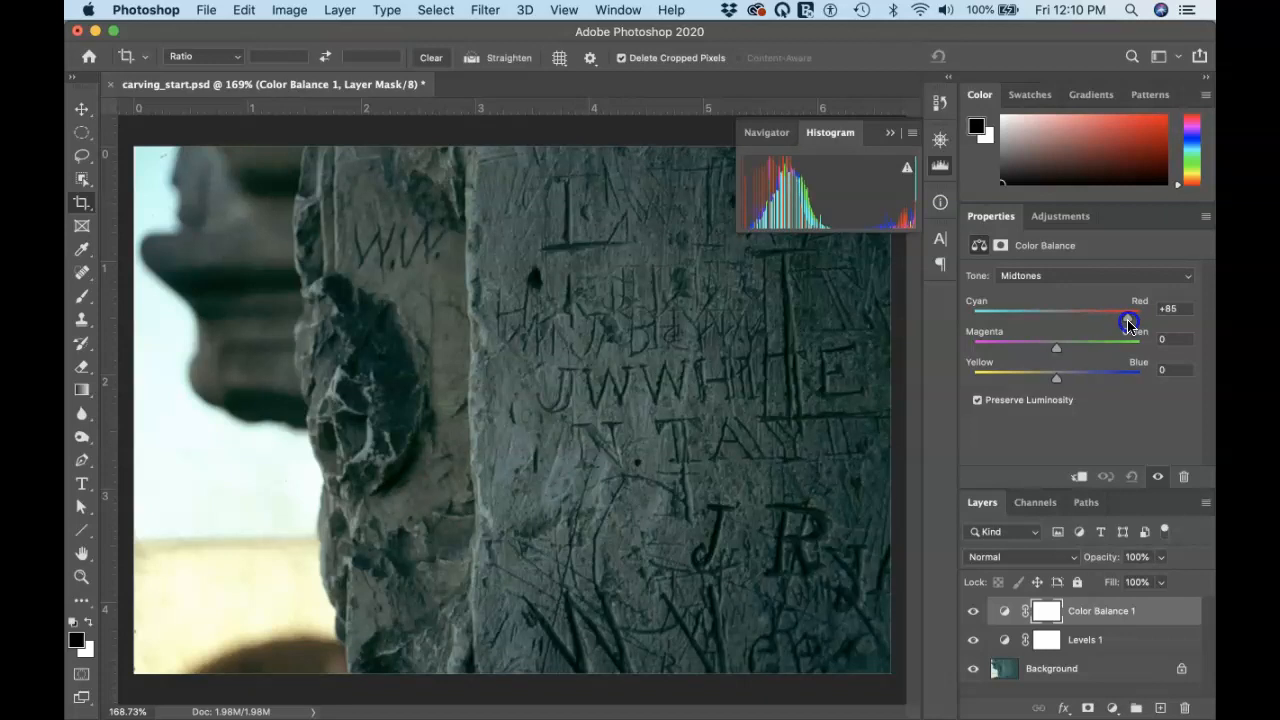
mouse_move(1128, 323)
left_mouse_down()
mouse_move(1105, 323)
mouse_move(1132, 323)
left_mouse_up()
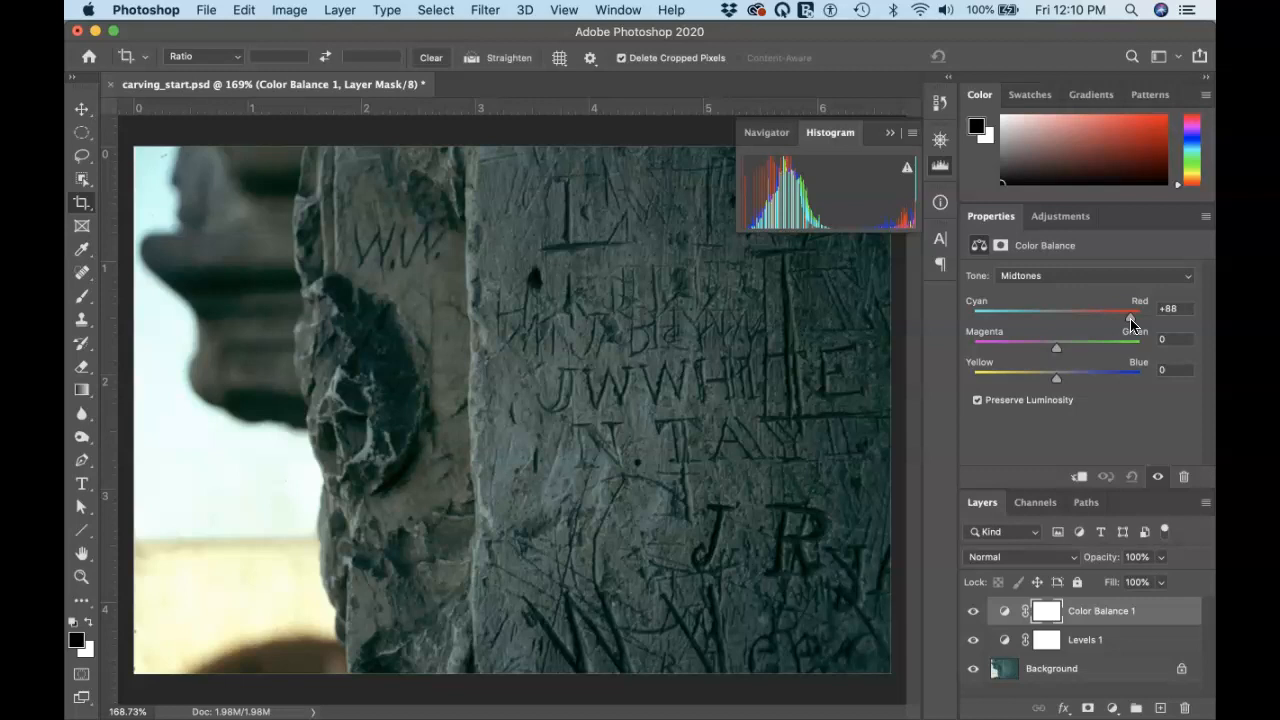
Try small shifts in the midtones' Magenta–Green and Yellow–Blue balance, restore both to 0, and collapse the histogram
left_click_drag(1054, 348, 1055, 388)
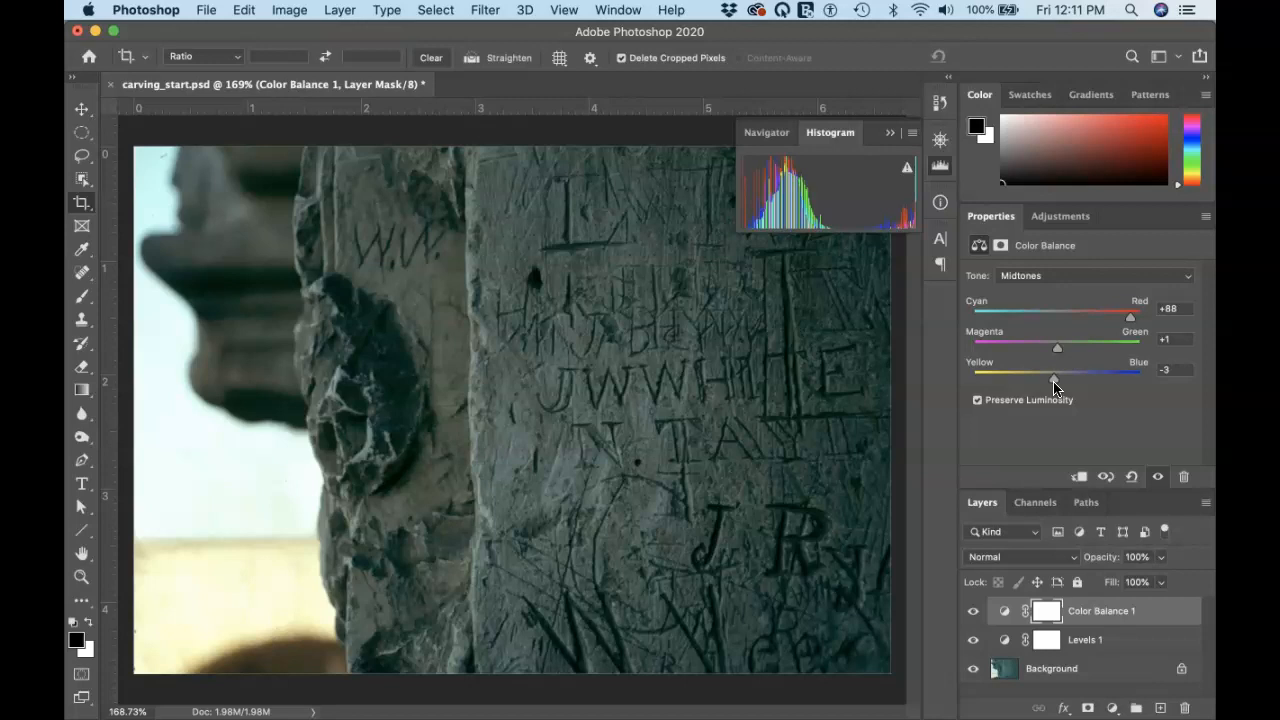
left_click_drag(1055, 387, 1058, 352)
left_click(1058, 349)
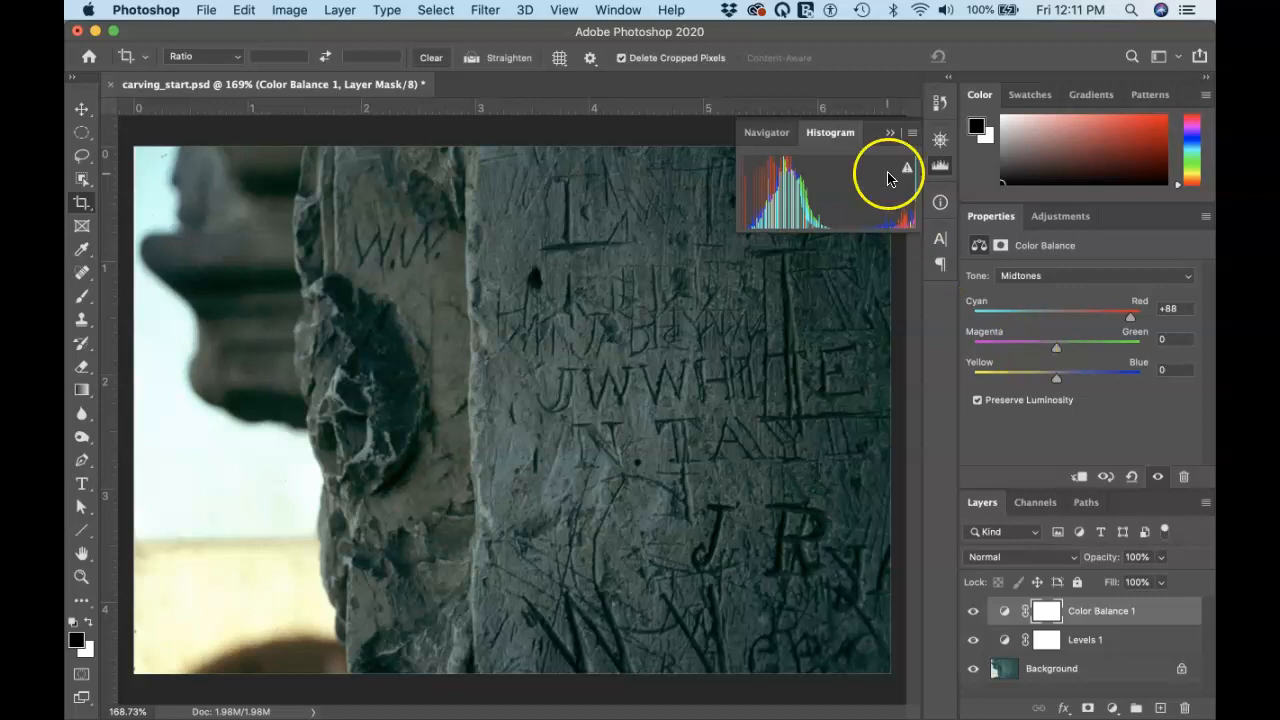
left_click(890, 132)
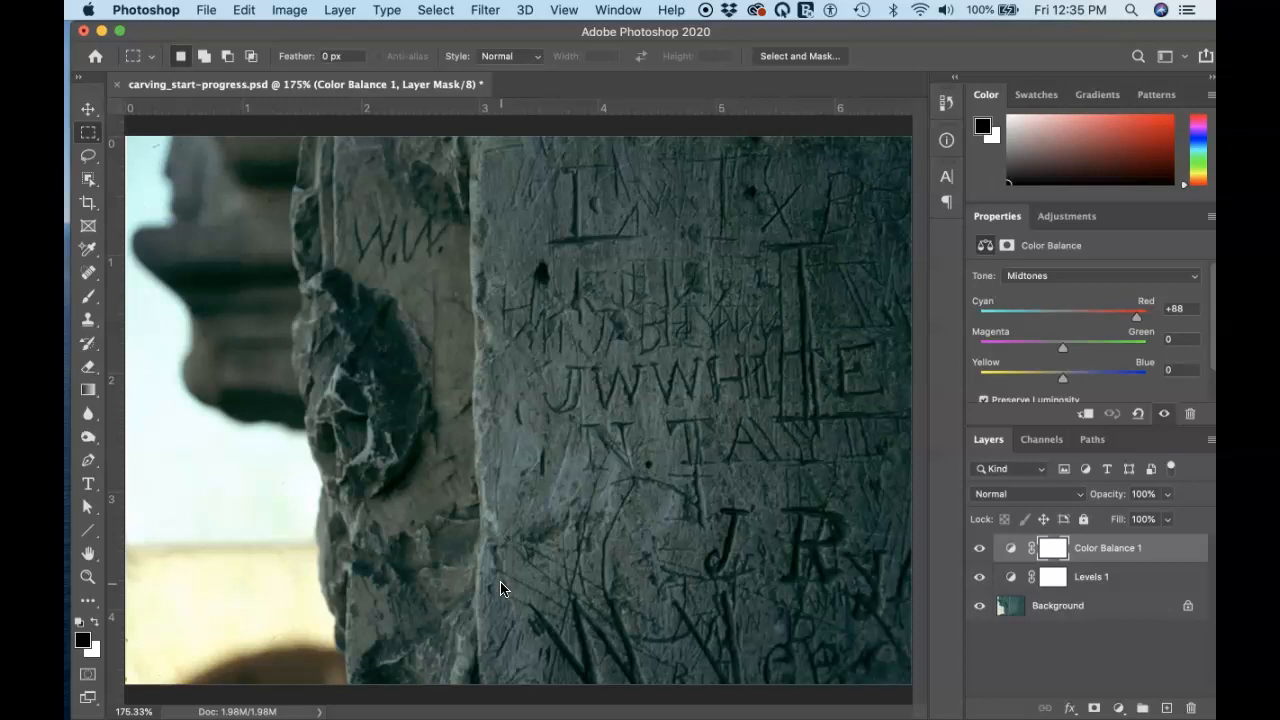
Make a rectangular selection on the Background layer around the yellow wall in the image's lower-left corner
left_click(579, 580)
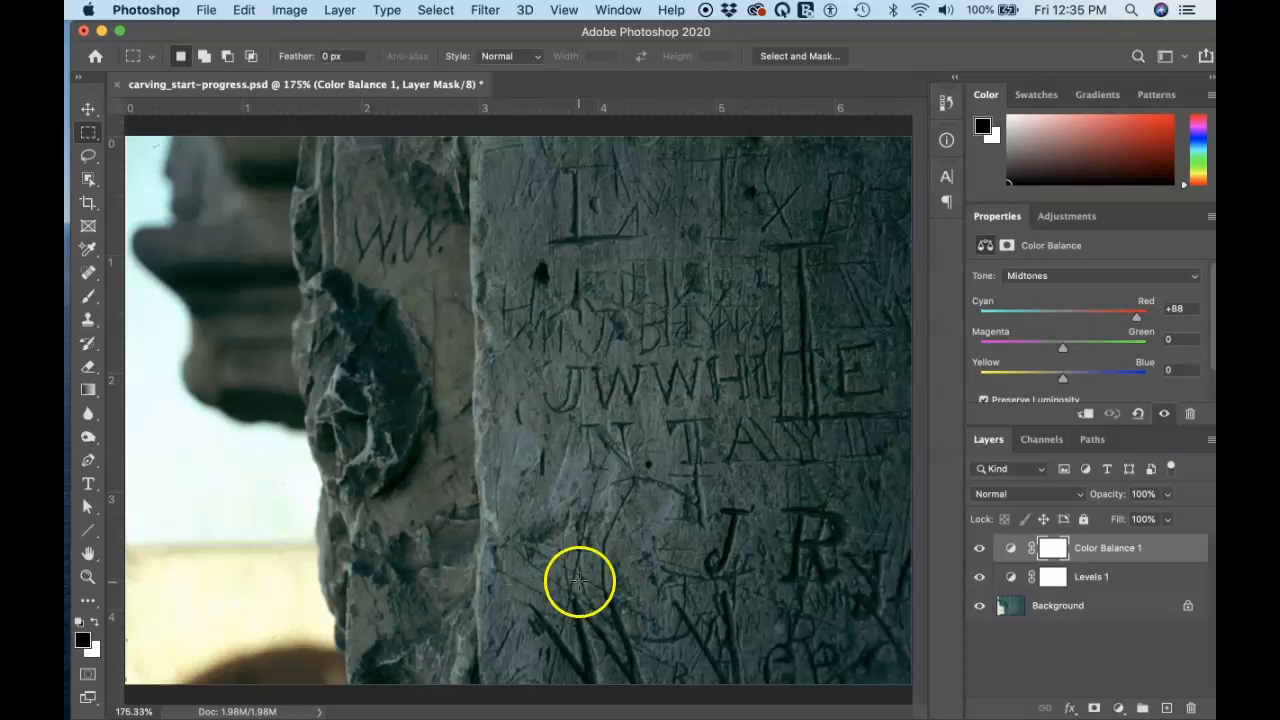
left_click(1096, 610)
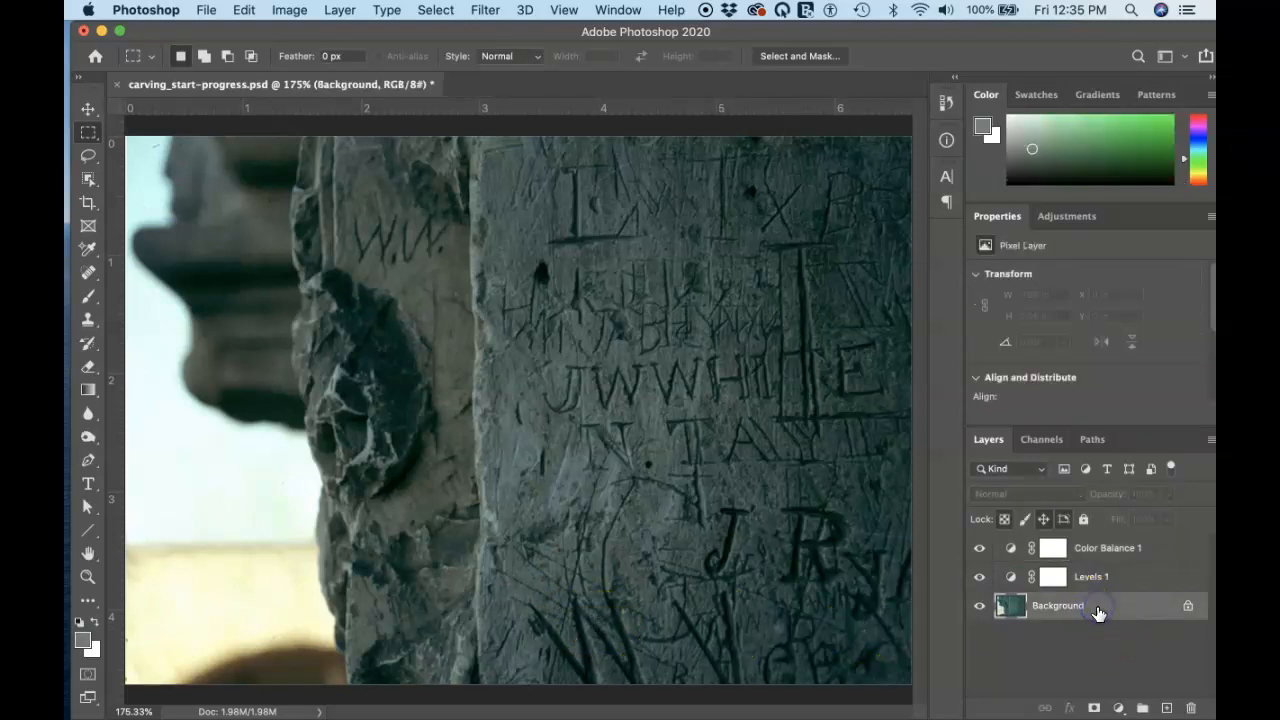
key("ctrl+alt+m")
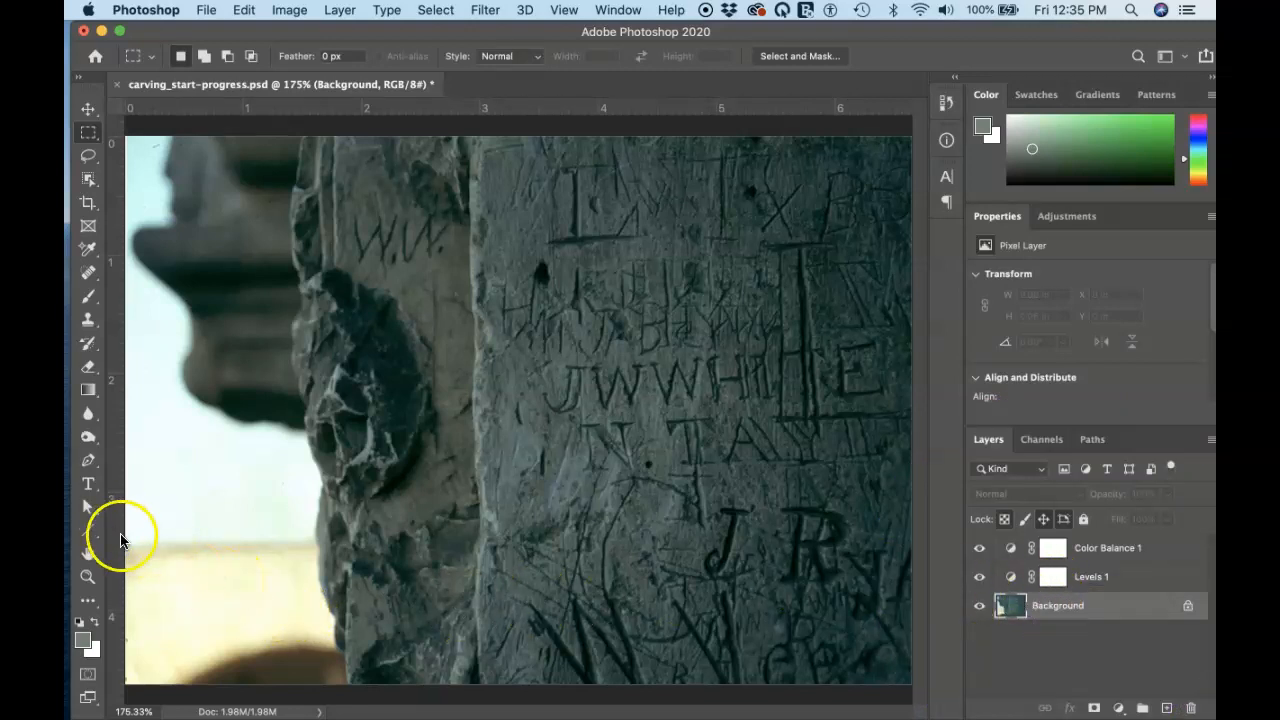
left_click_drag(126, 536, 356, 686)
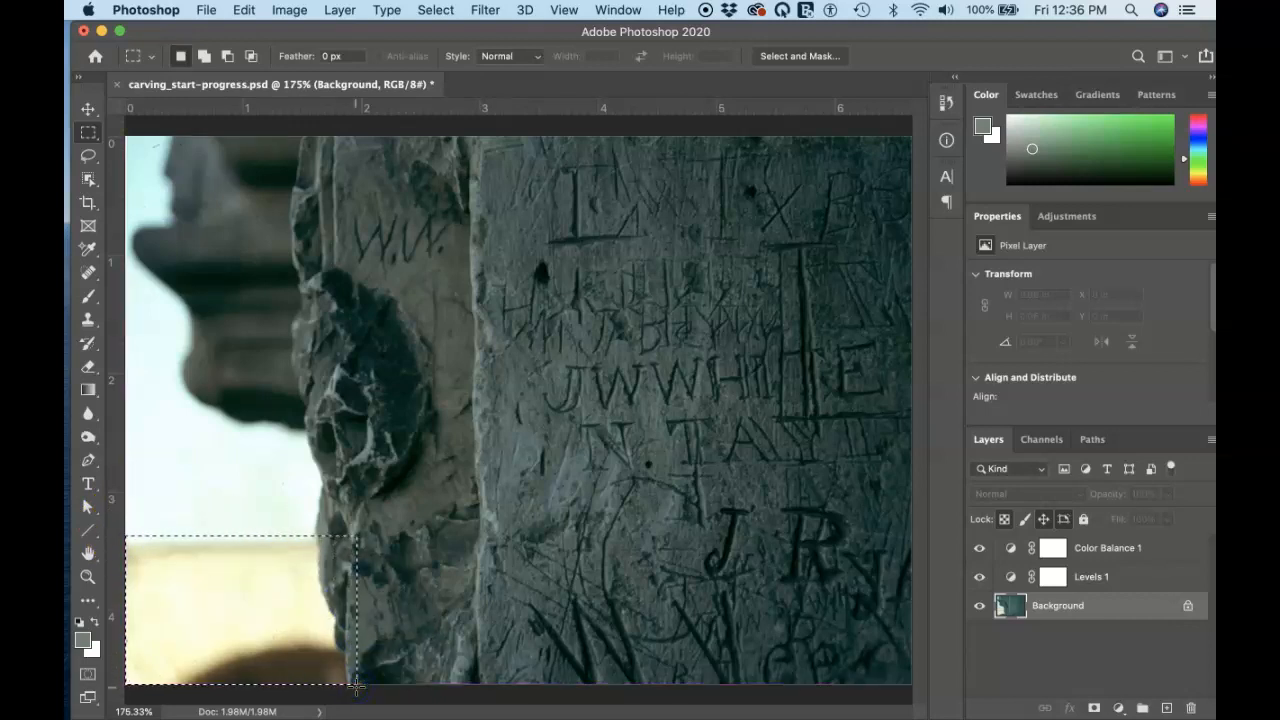
Start Replace Color on the selected area, sample the pale yellow wall, and set the saturation to -63
key("z")
left_click(280, 623)
left_click(269, 616)
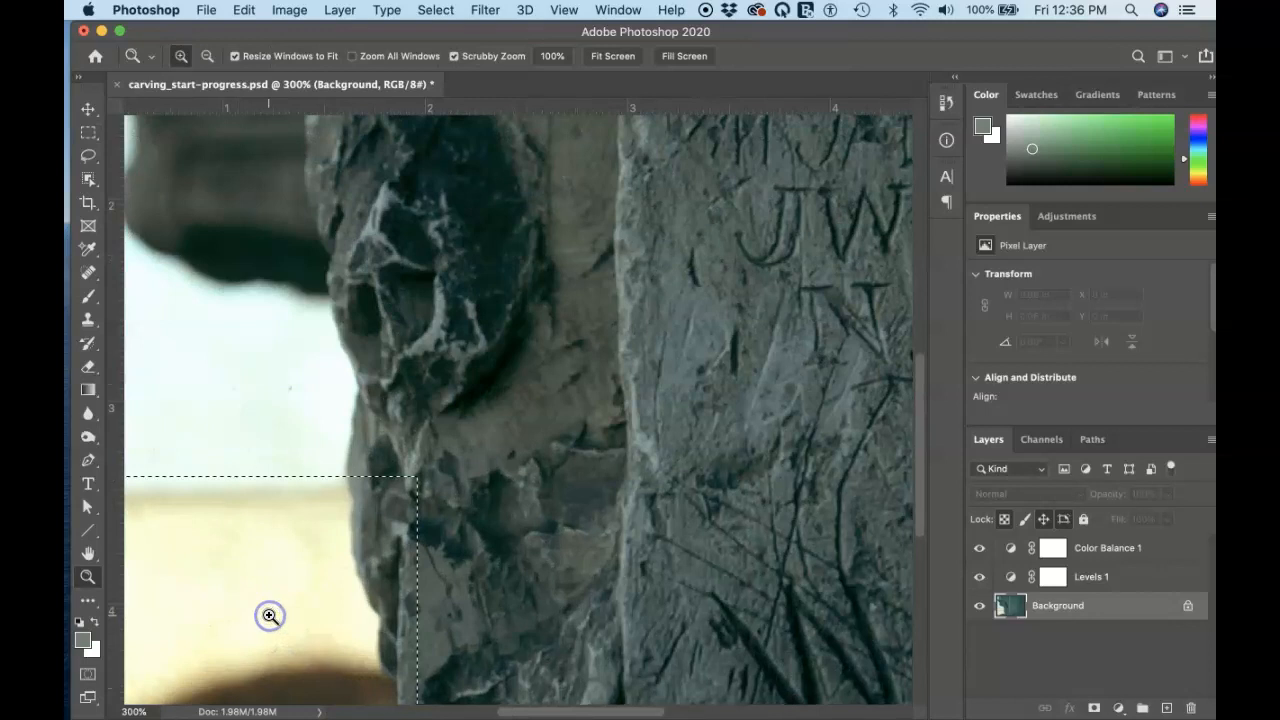
left_click(269, 616)
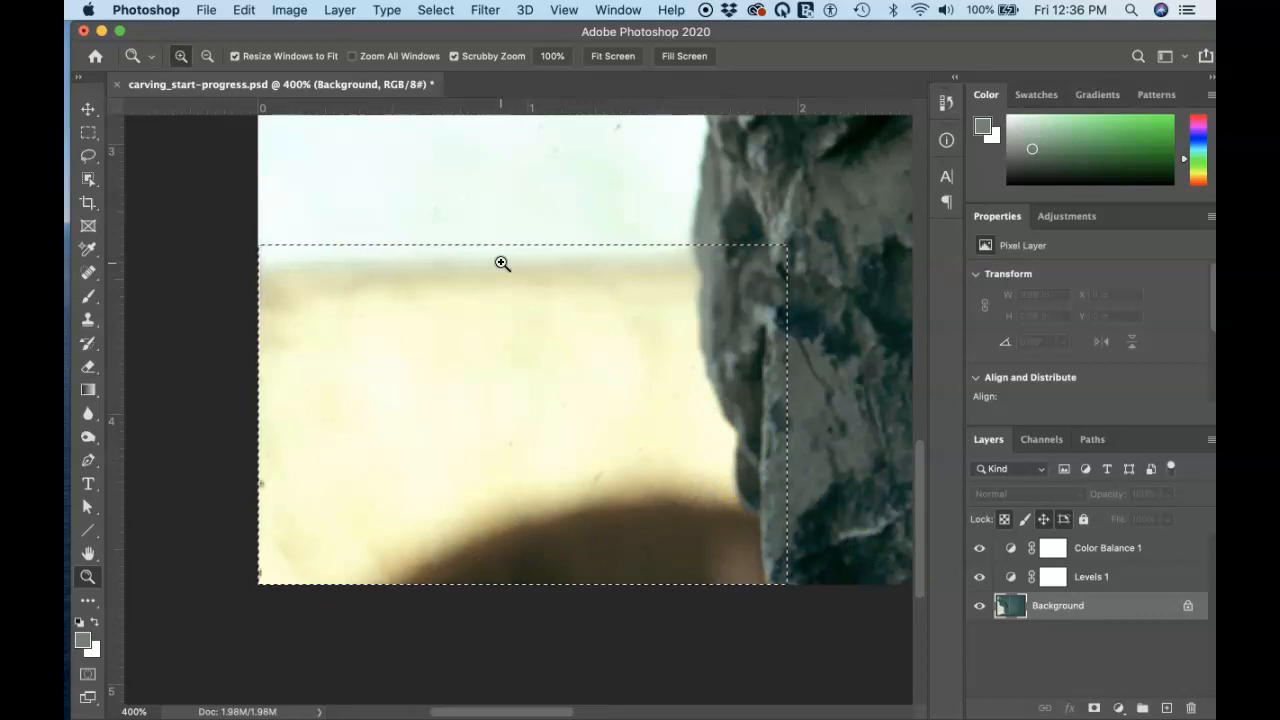
left_click(288, 12)
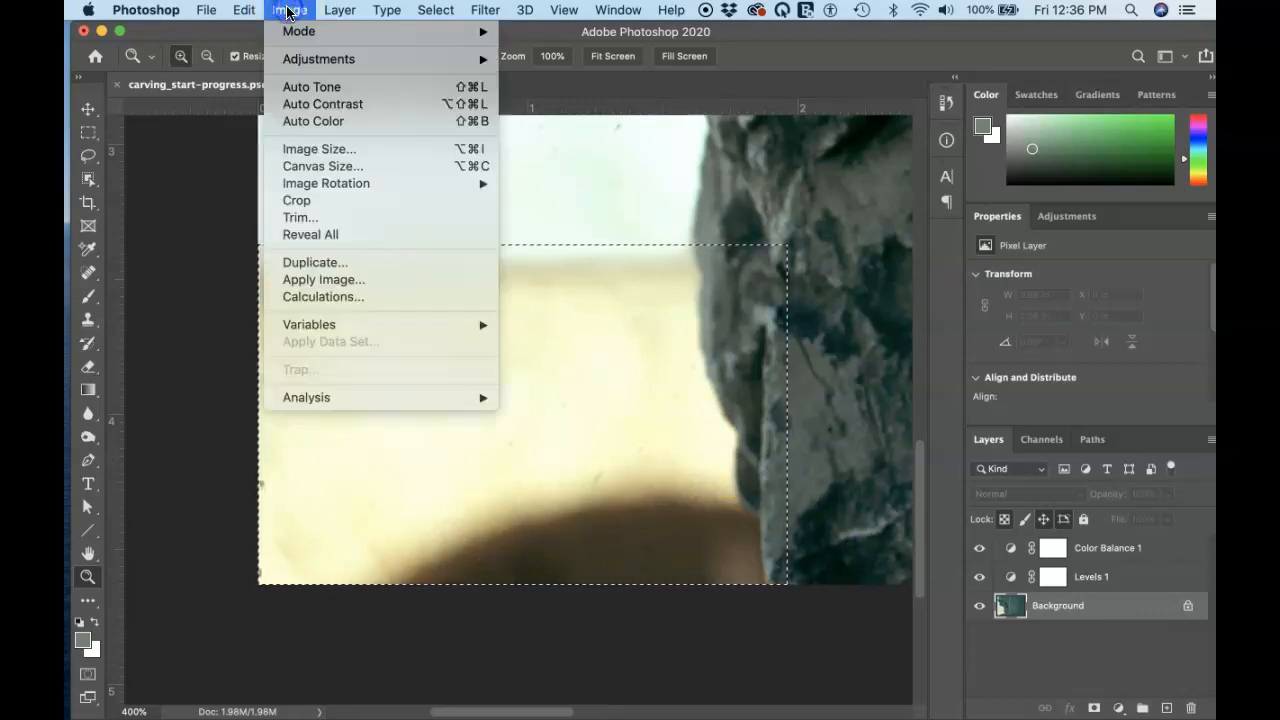
mouse_move(322, 58)
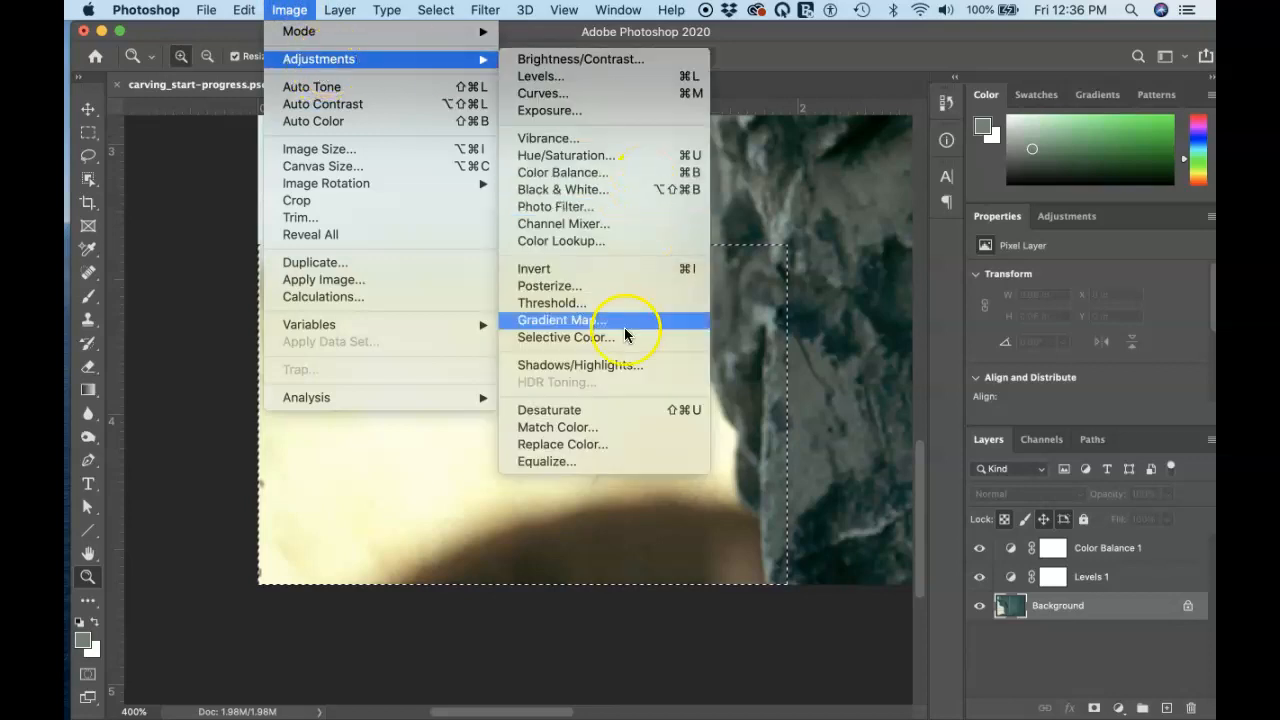
left_click(591, 451)
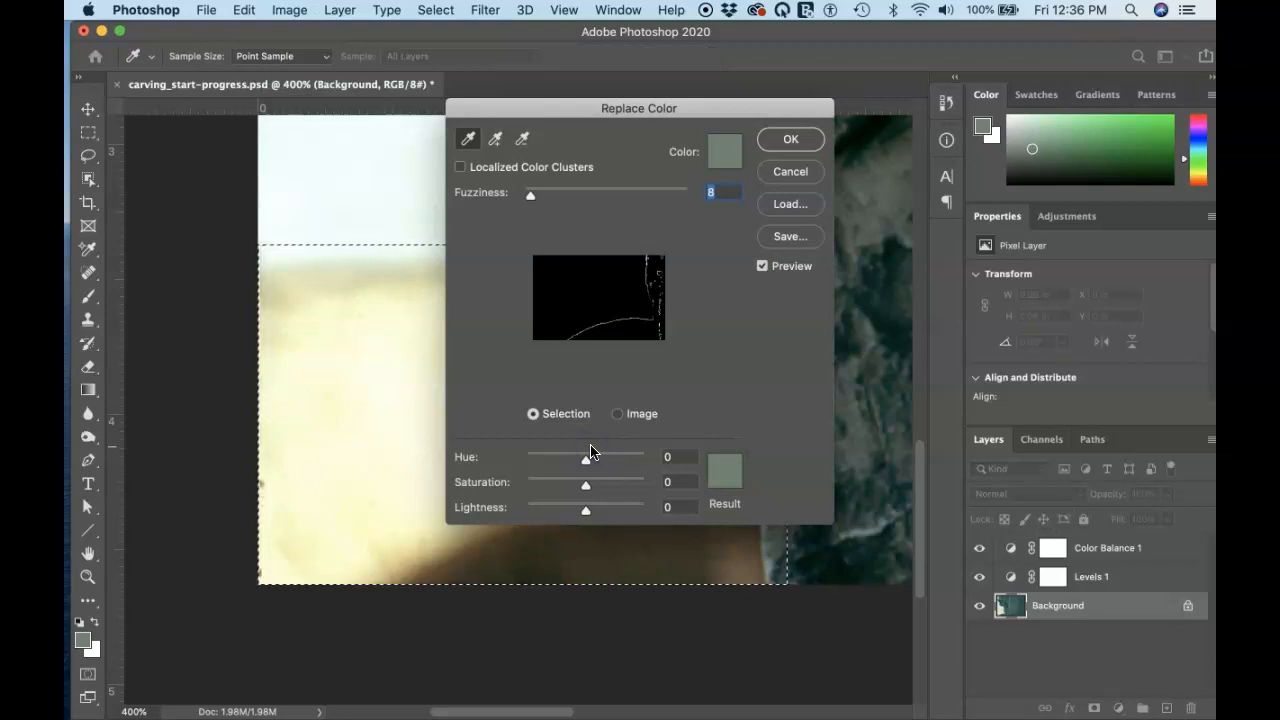
left_click_drag(563, 108, 823, 83)
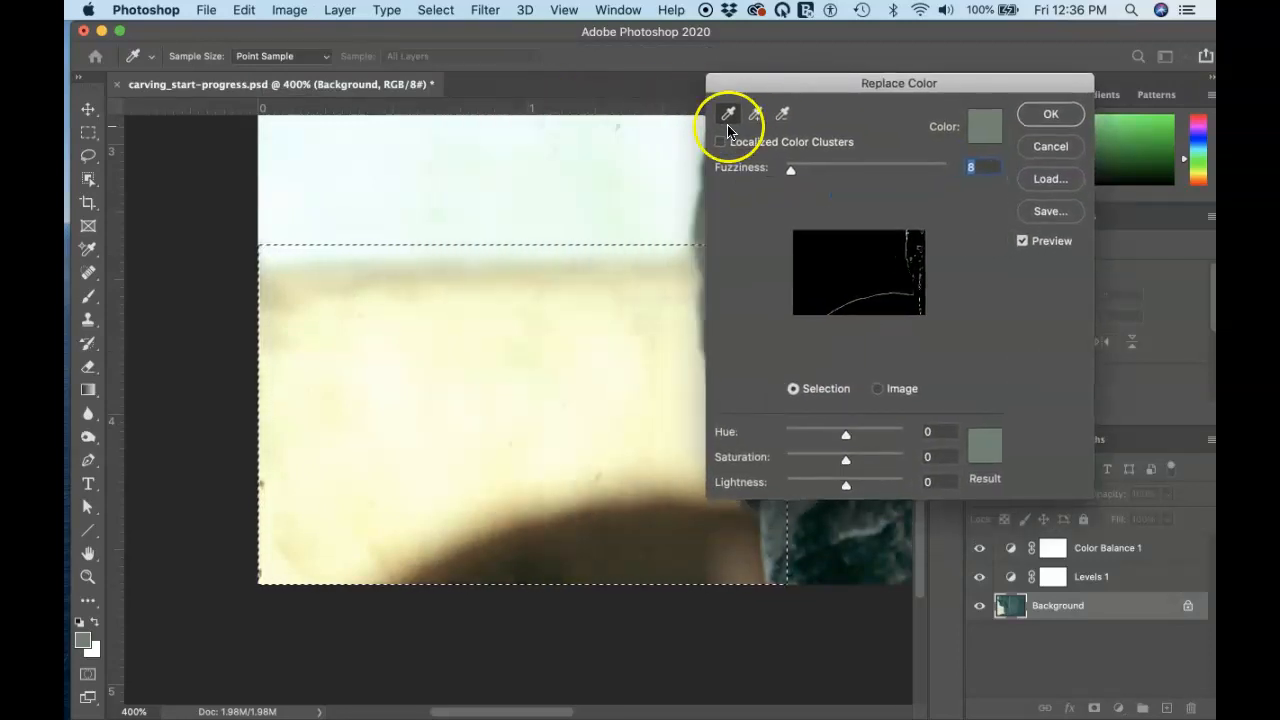
left_click(456, 321)
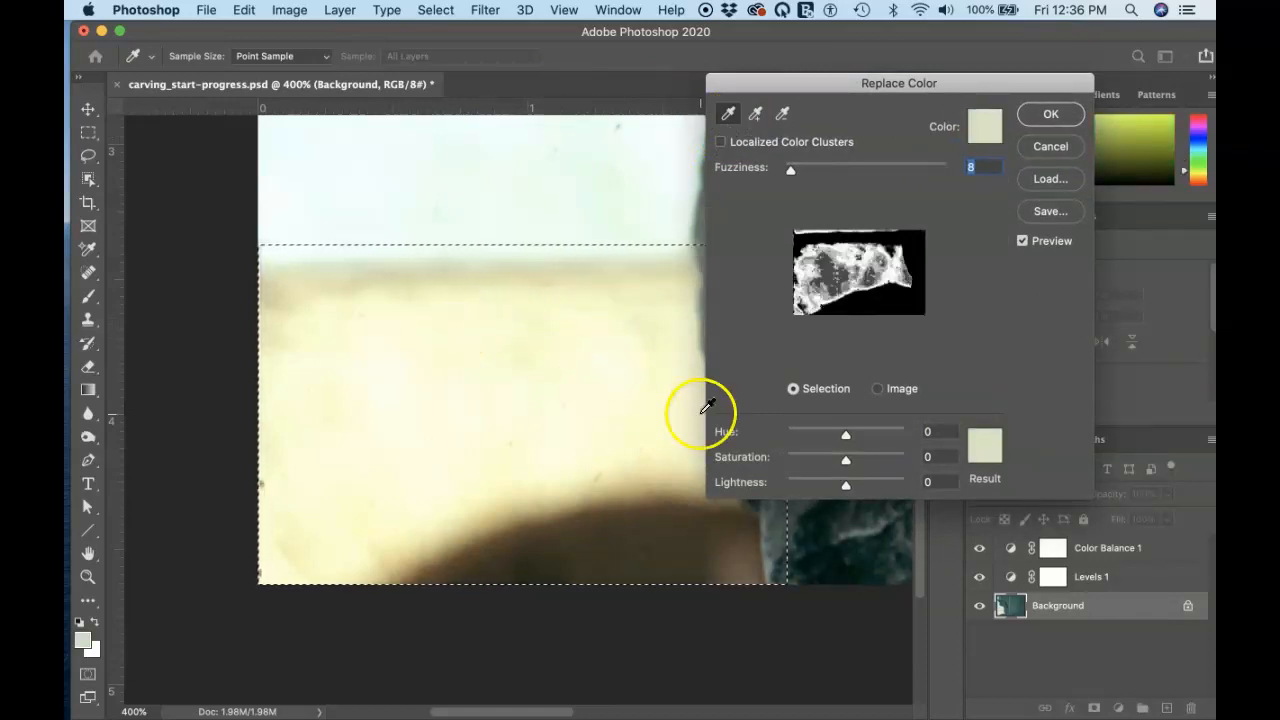
left_click_drag(845, 459, 806, 461)
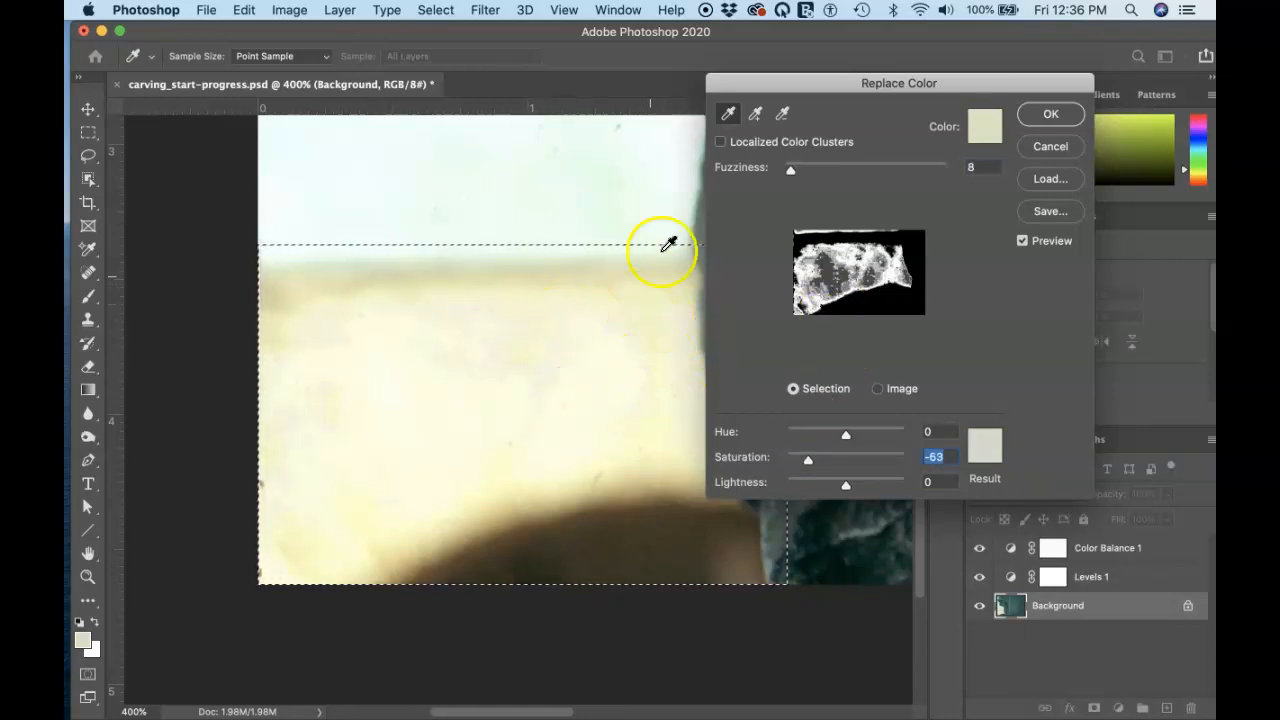
Add further yellow tones from the wall and the blurred edge above the dark shape to the replaced color range
left_click(755, 116)
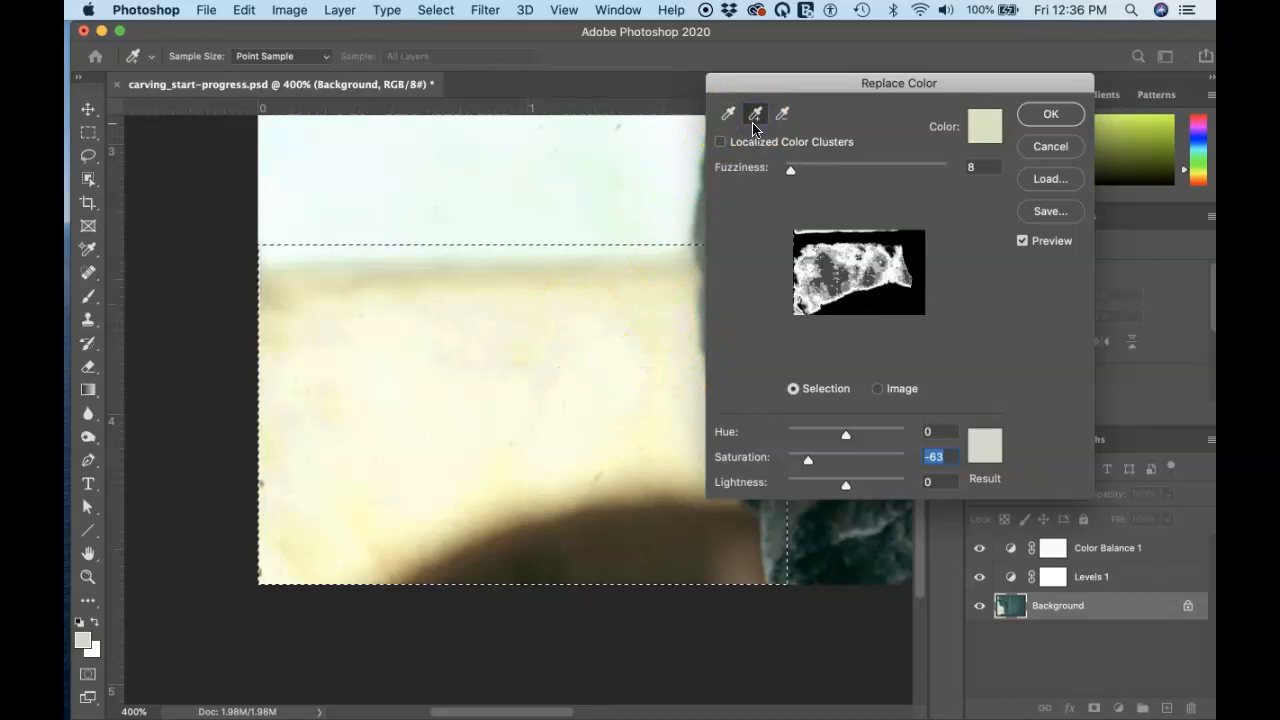
left_click(754, 128)
left_click(553, 364)
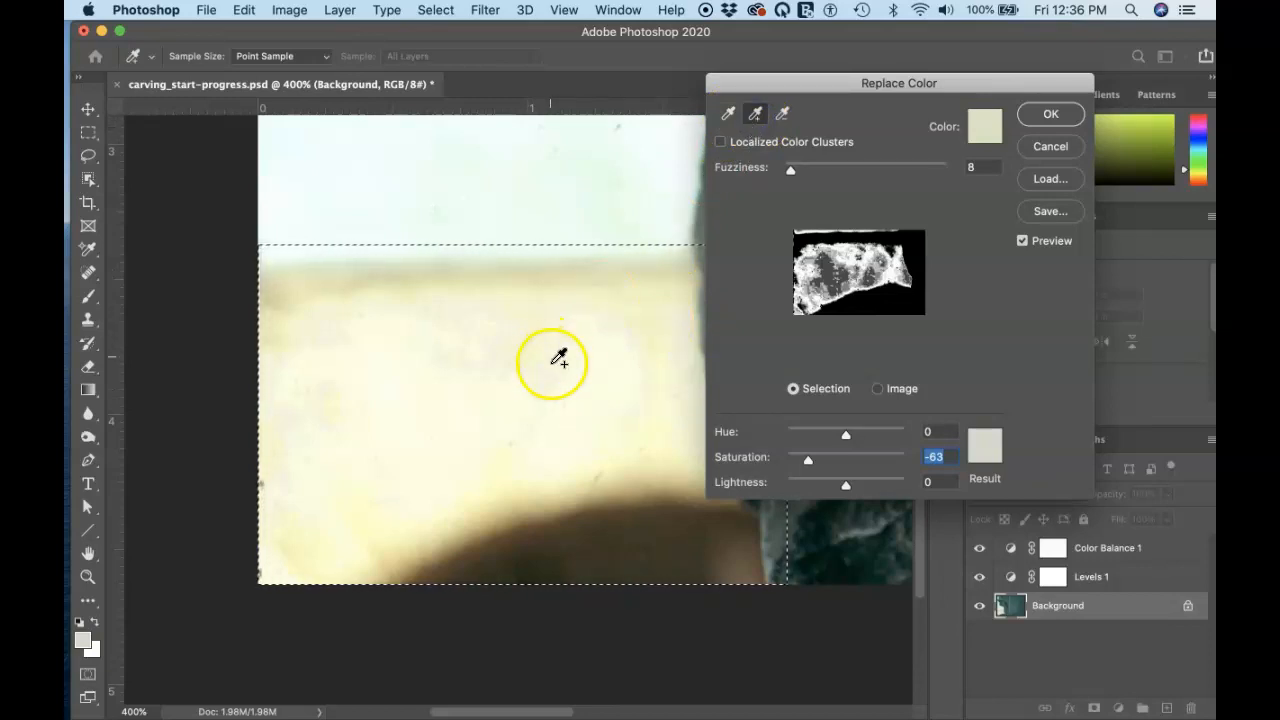
left_click(648, 457)
left_click(596, 490)
left_click(444, 542)
left_click(460, 526)
left_click(489, 527)
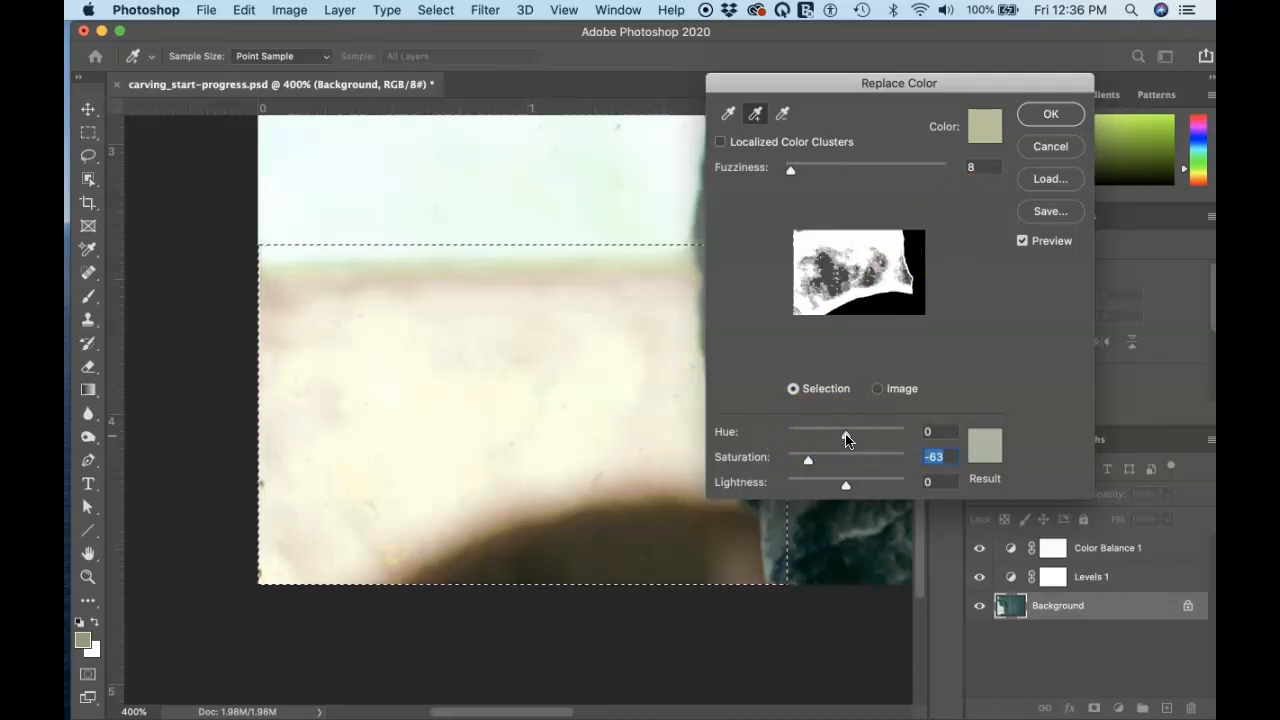
Set the replacement saturation to -56, apply the color replacement, and deselect the wall area
left_click_drag(810, 468, 811, 459)
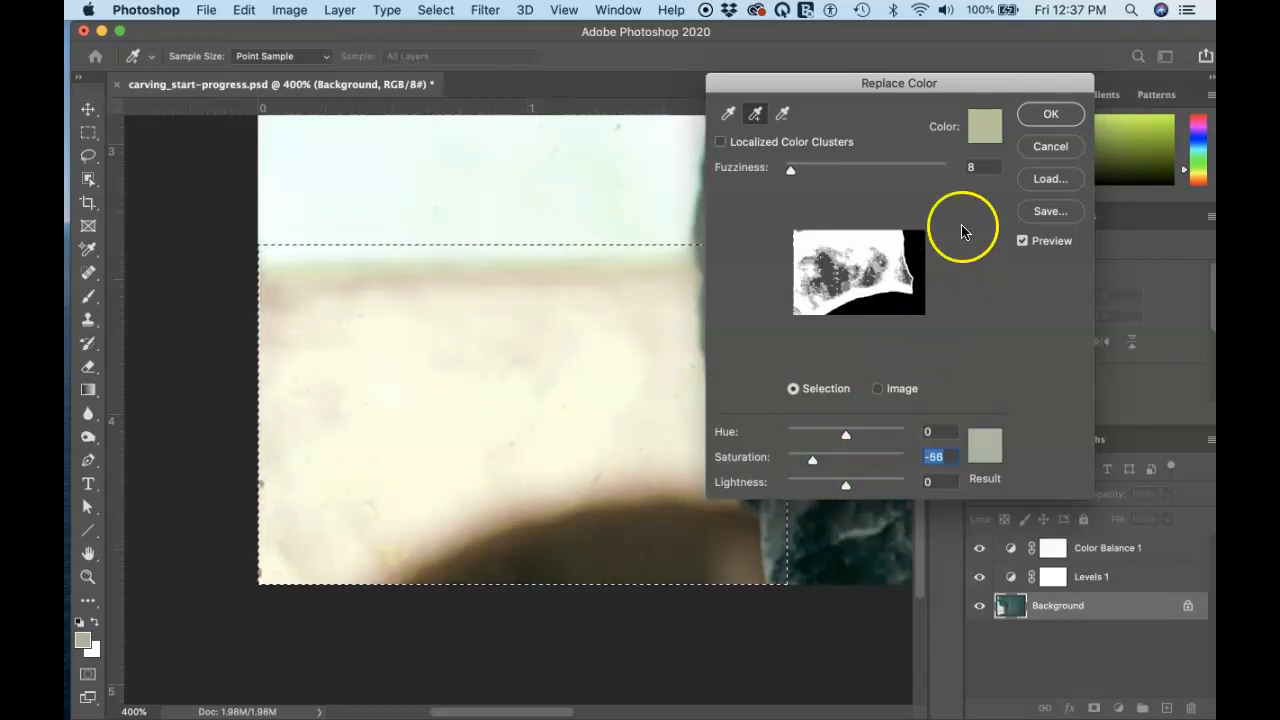
left_click(1040, 116)
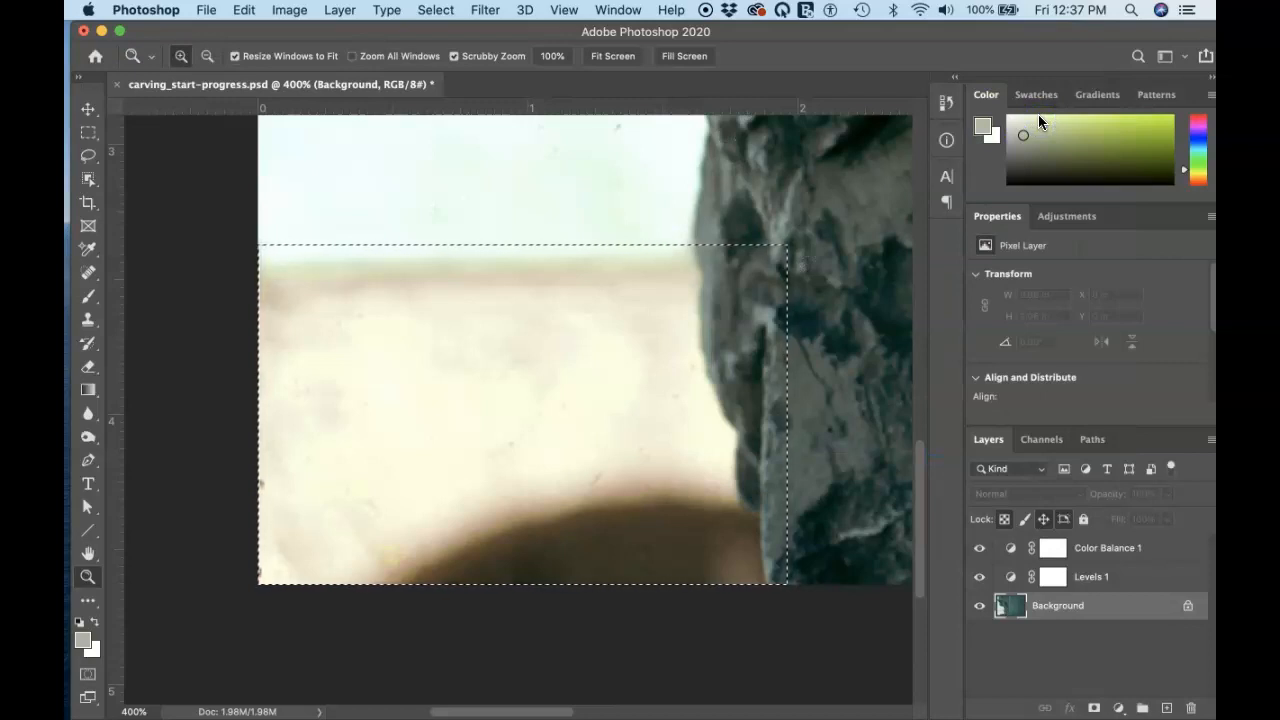
key("super+d")
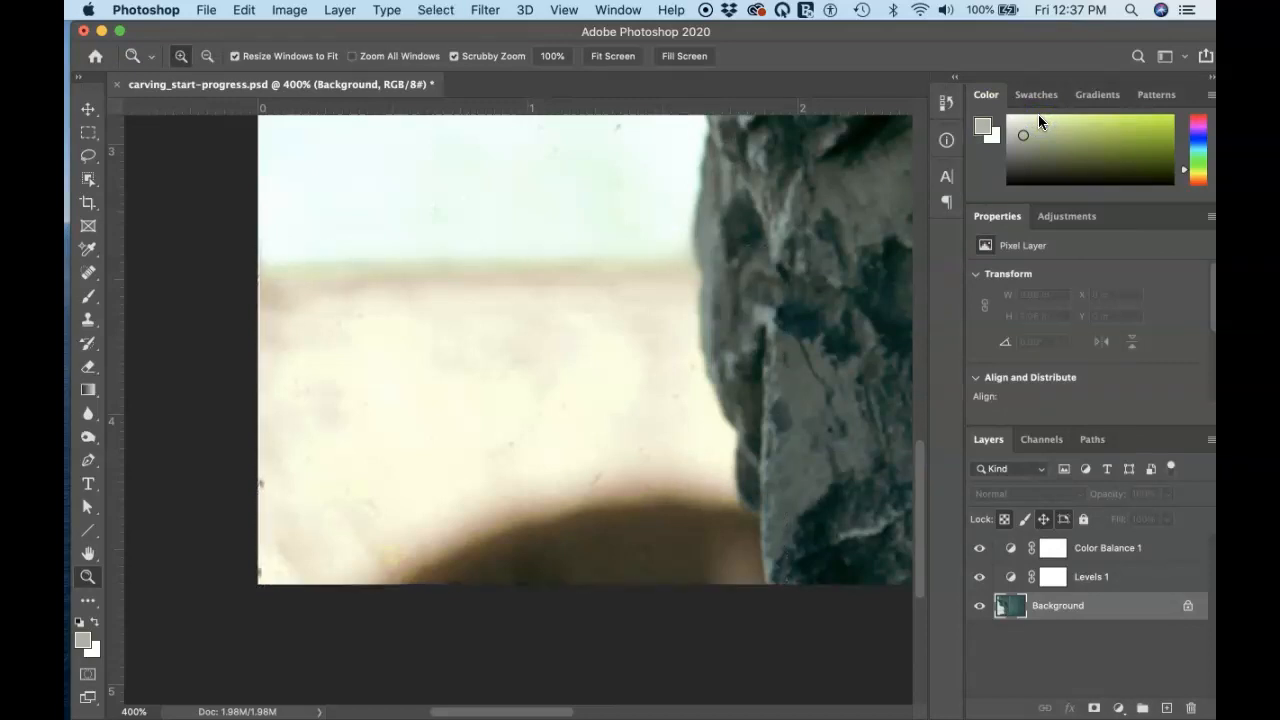
key("super+0")
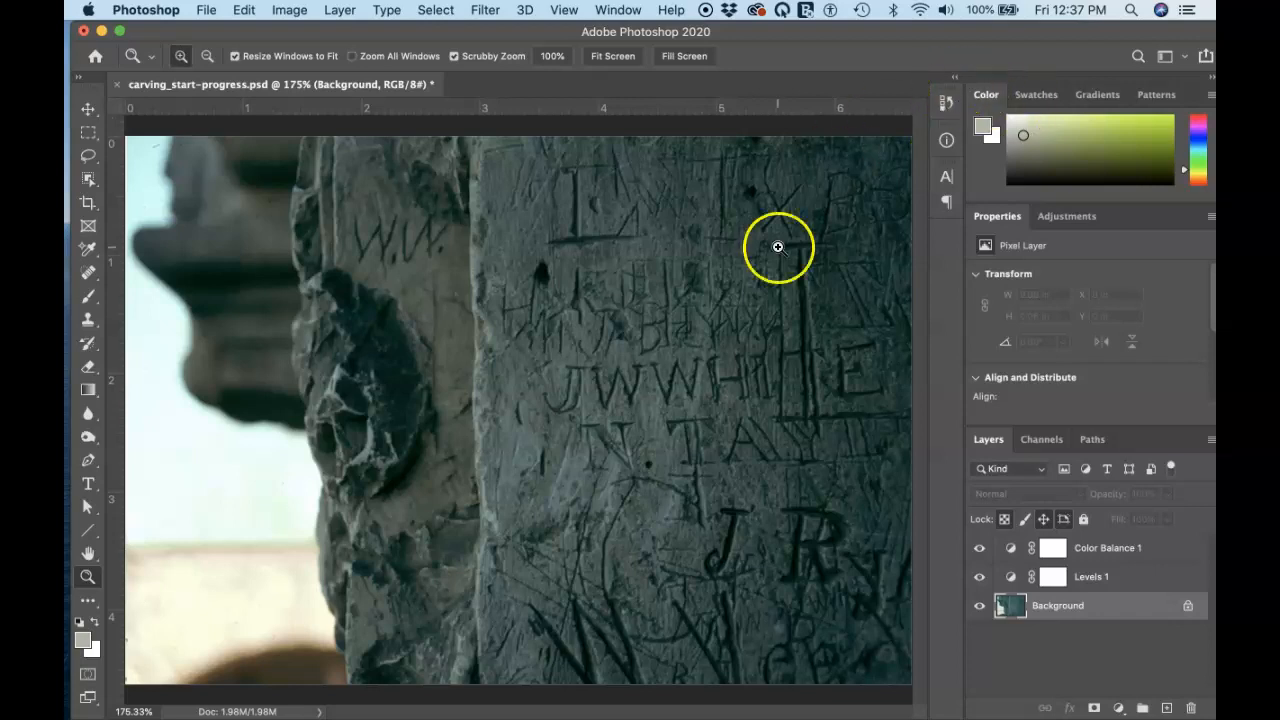
Activate the Dodge tool for the JWWHITE lettering on the Background layer and set its exposure to 11%
left_click(695, 399)
left_click(696, 398)
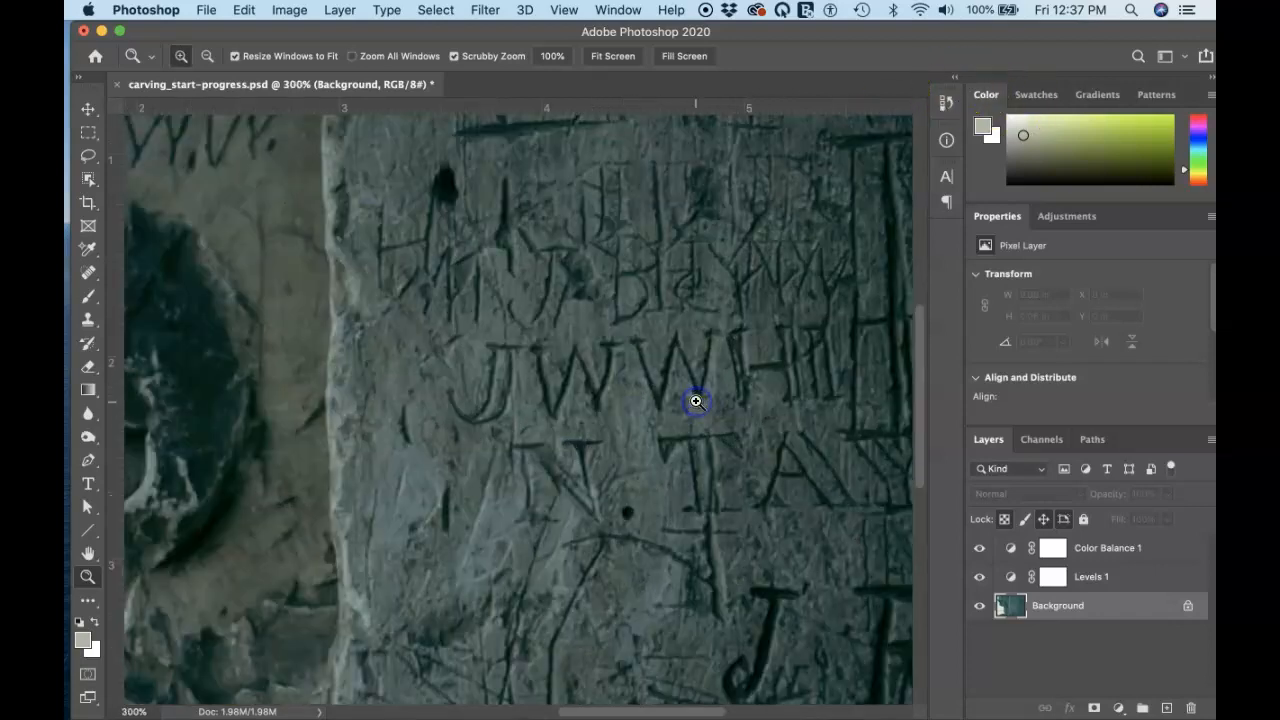
left_click(696, 397)
scroll(696, 397, "right", 3)
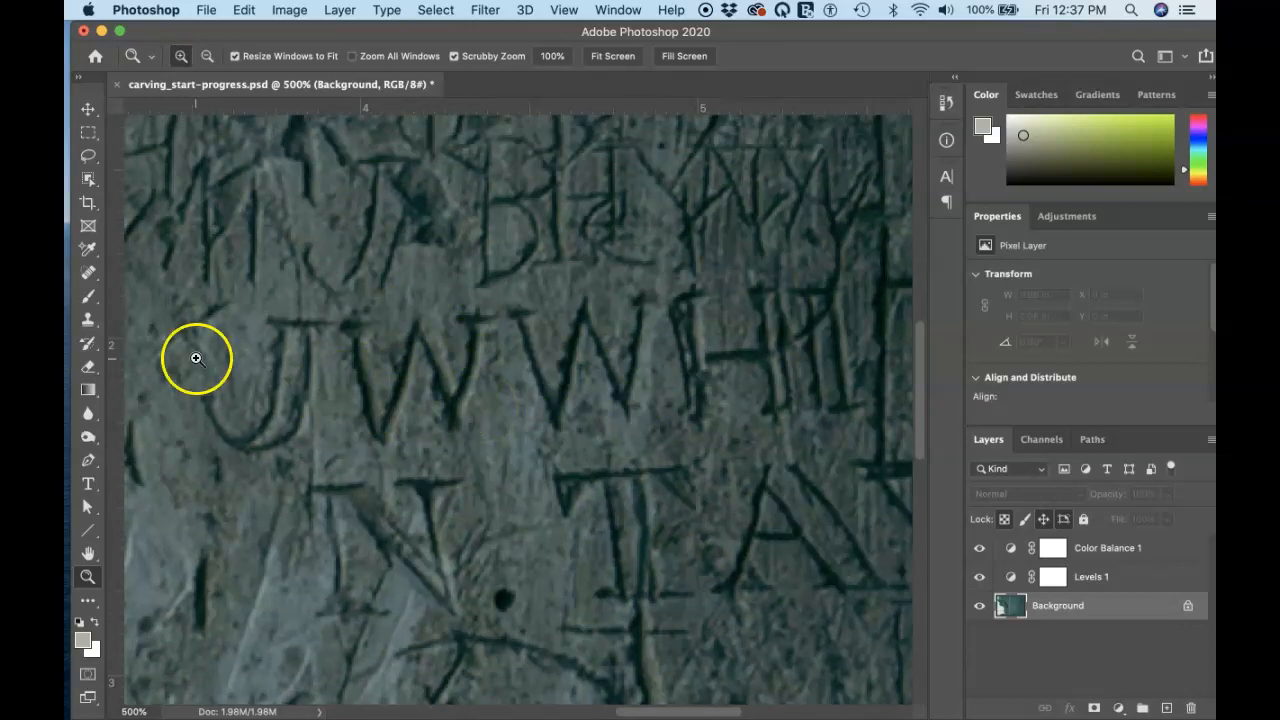
left_click(88, 437)
left_click_drag(88, 440, 135, 443)
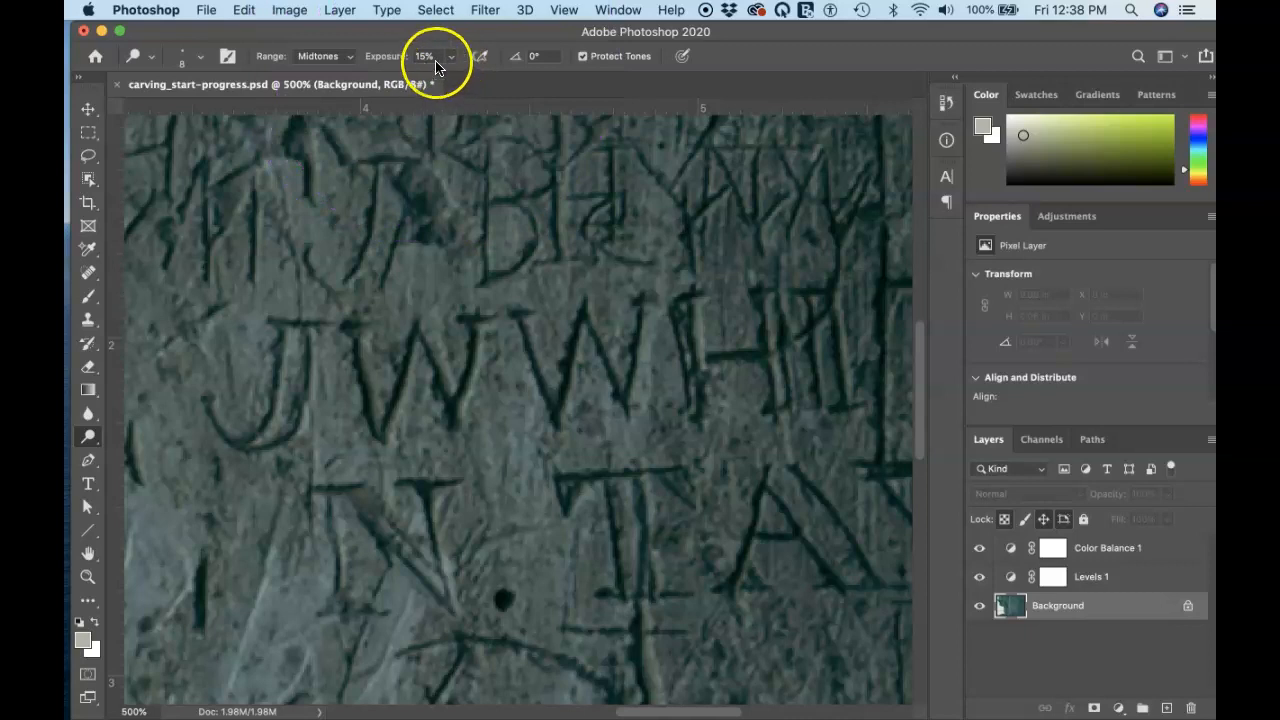
left_click(452, 57)
left_click(483, 82)
left_click_drag(477, 82, 446, 84)
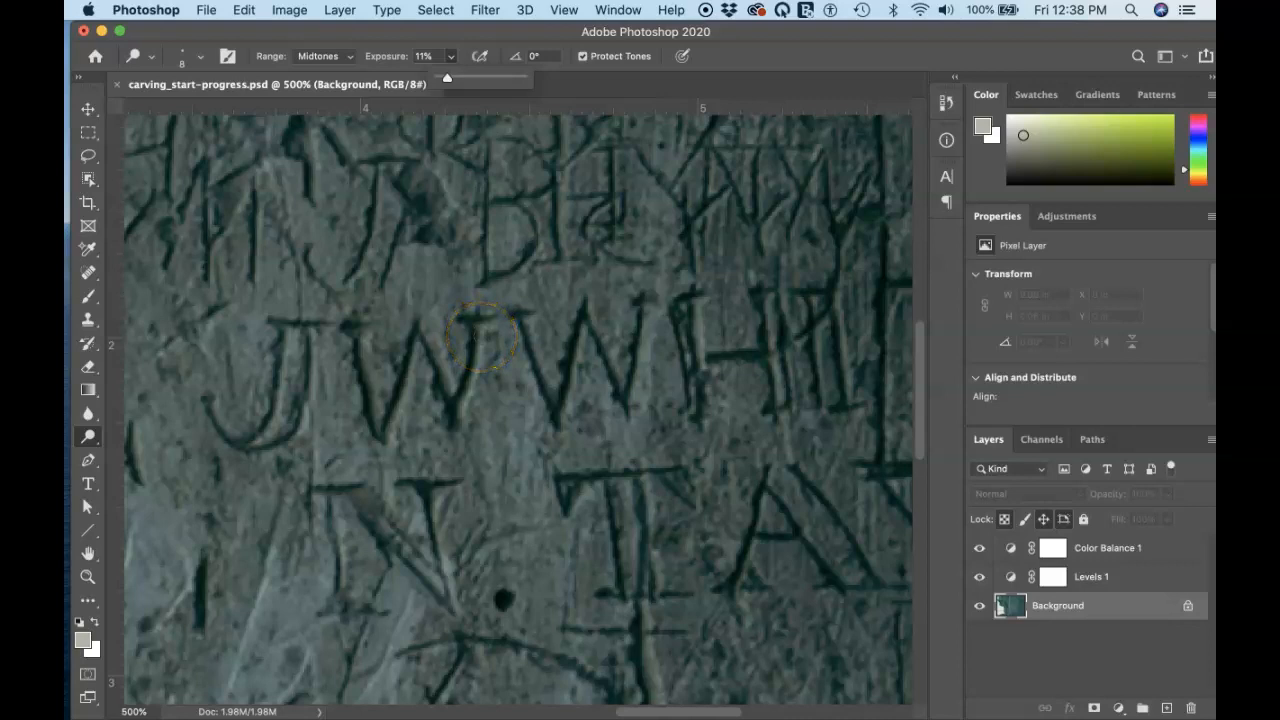
Lighten the right edge of the first W with a 7 px Dodge brush, undoing the first stroke and repainting it more subtly
key("super+equal")
key("super+equal")
key("super+equal")
key("super+equal")
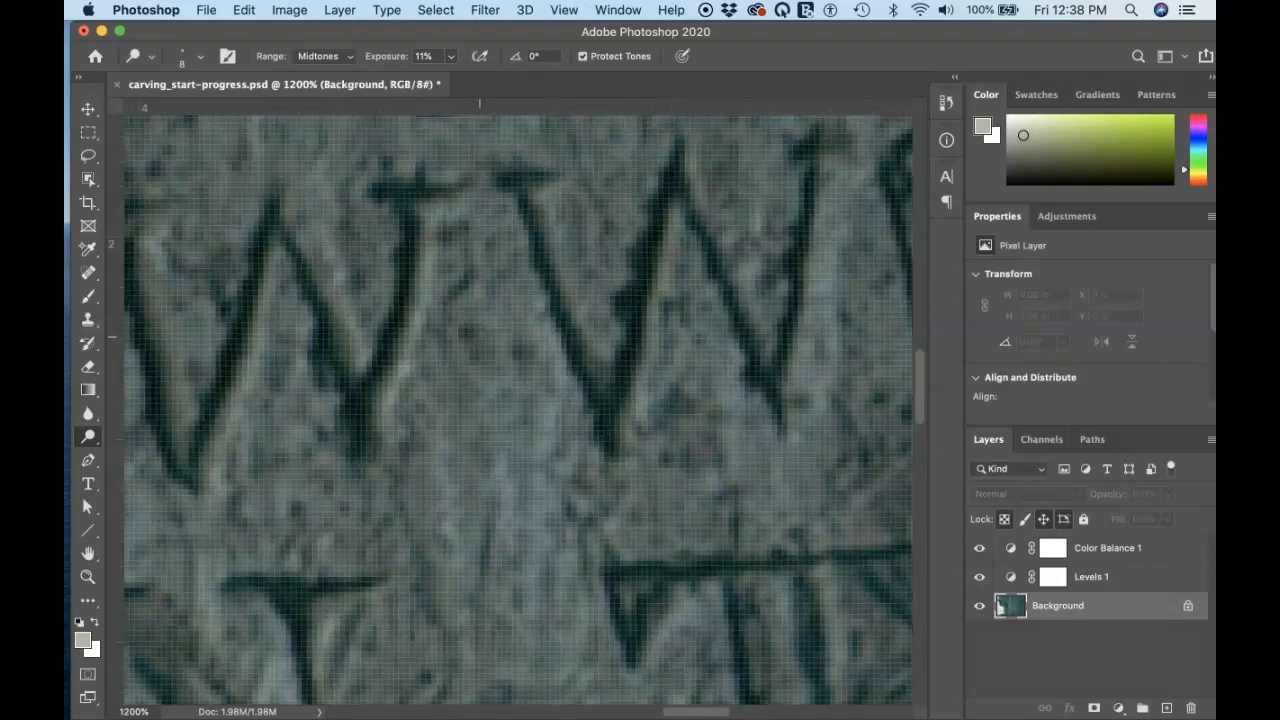
key("super+minus")
scroll(480, 337, "left", 3)
scroll(480, 337, "up", 2)
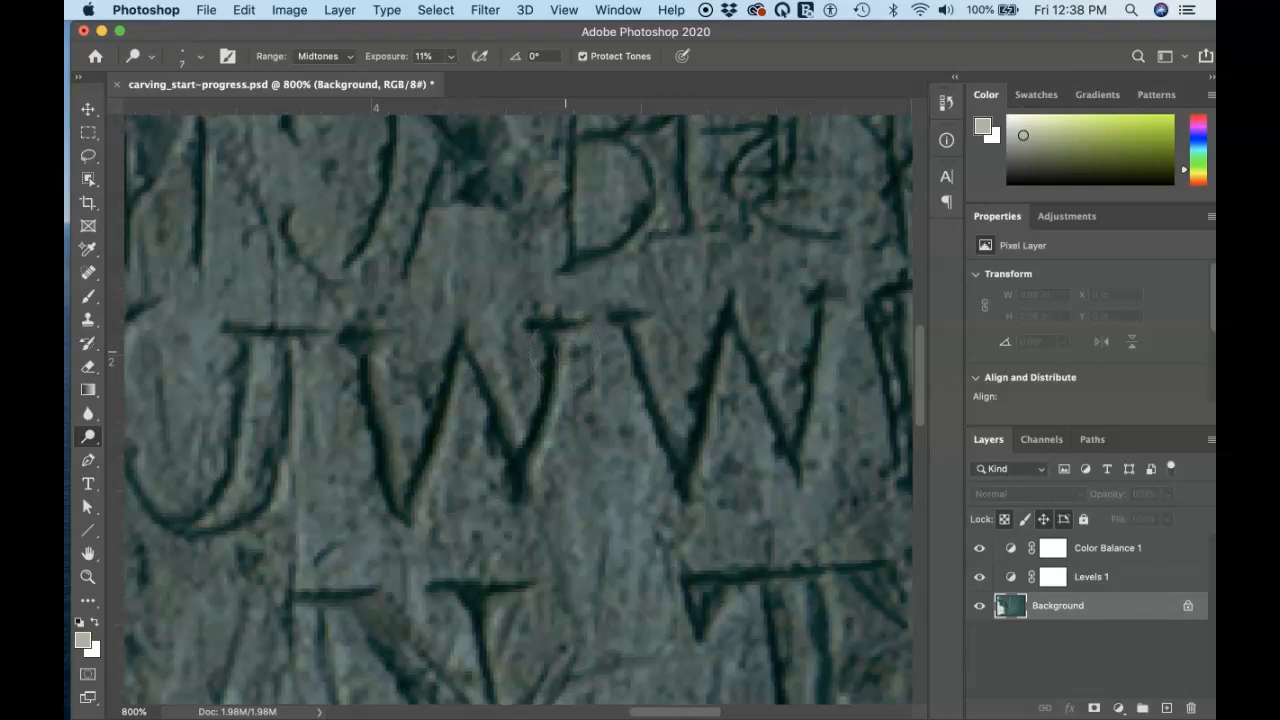
mouse_move(564, 346)
left_mouse_down()
mouse_move(538, 465)
mouse_move(567, 342)
mouse_move(554, 448)
mouse_move(530, 498)
mouse_move(567, 347)
left_mouse_up()
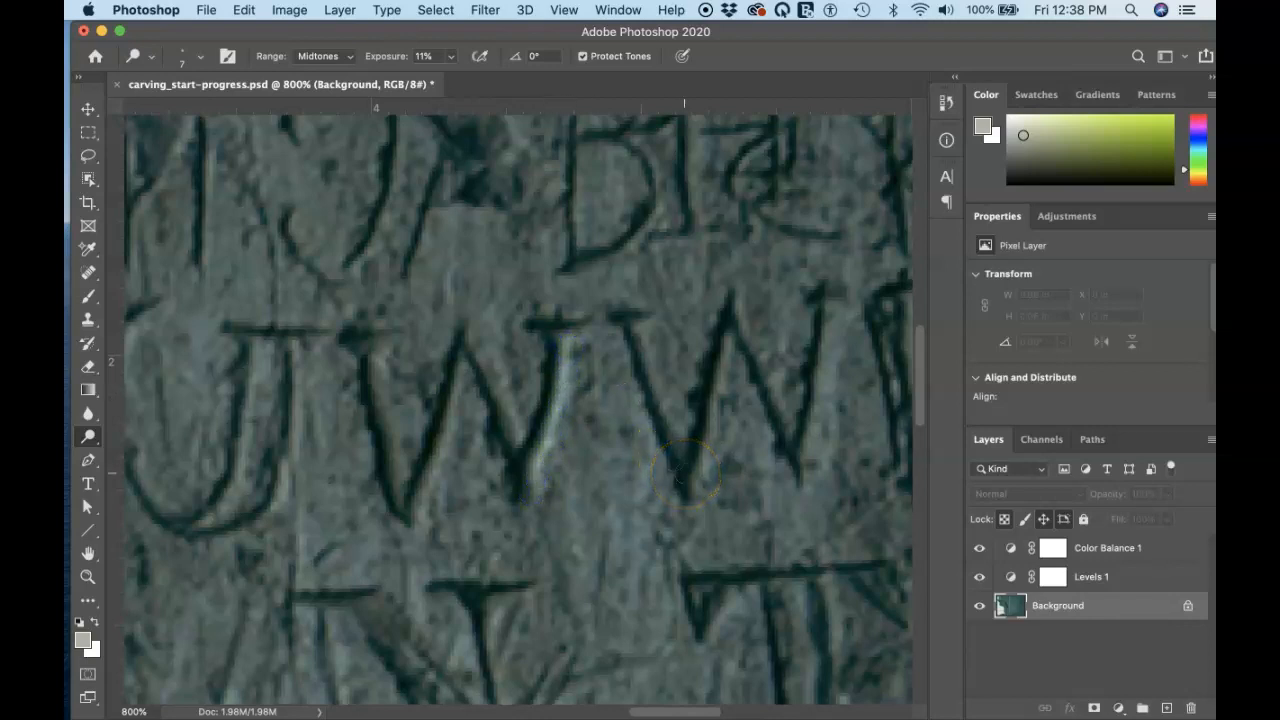
key("super+z")
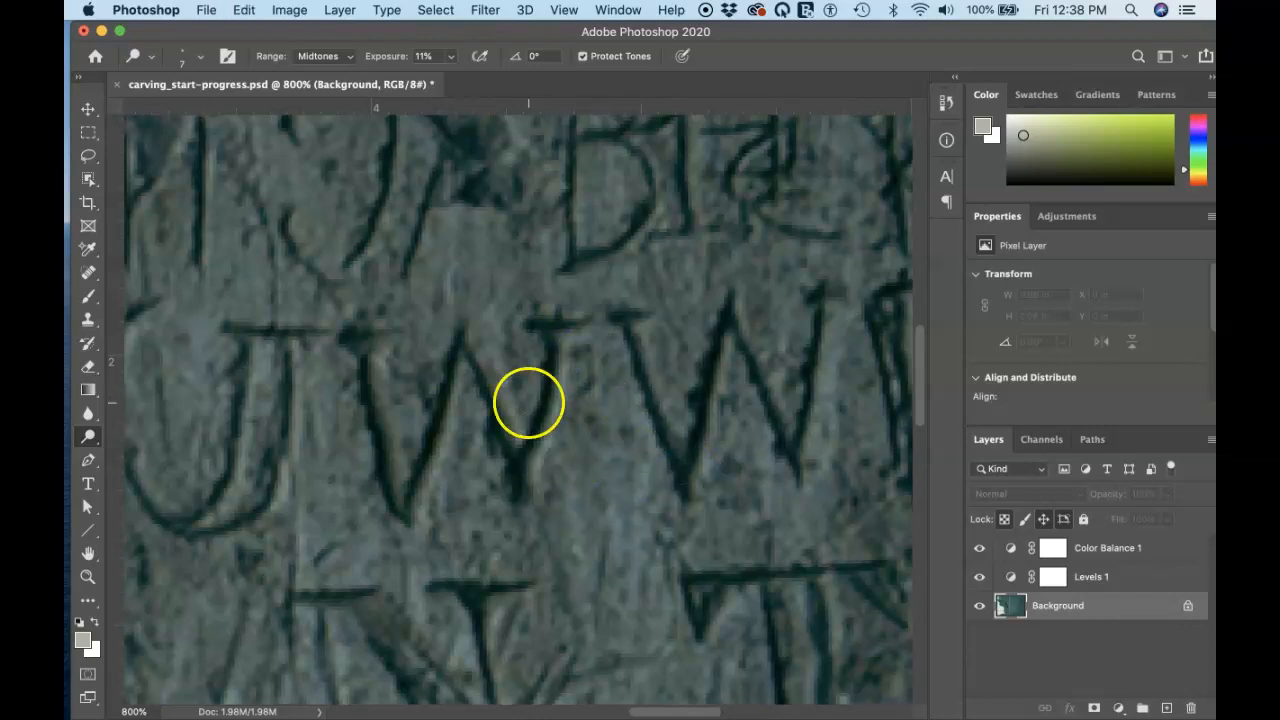
mouse_move(567, 340)
left_mouse_down()
mouse_move(561, 424)
mouse_move(538, 463)
mouse_move(567, 343)
left_mouse_up()
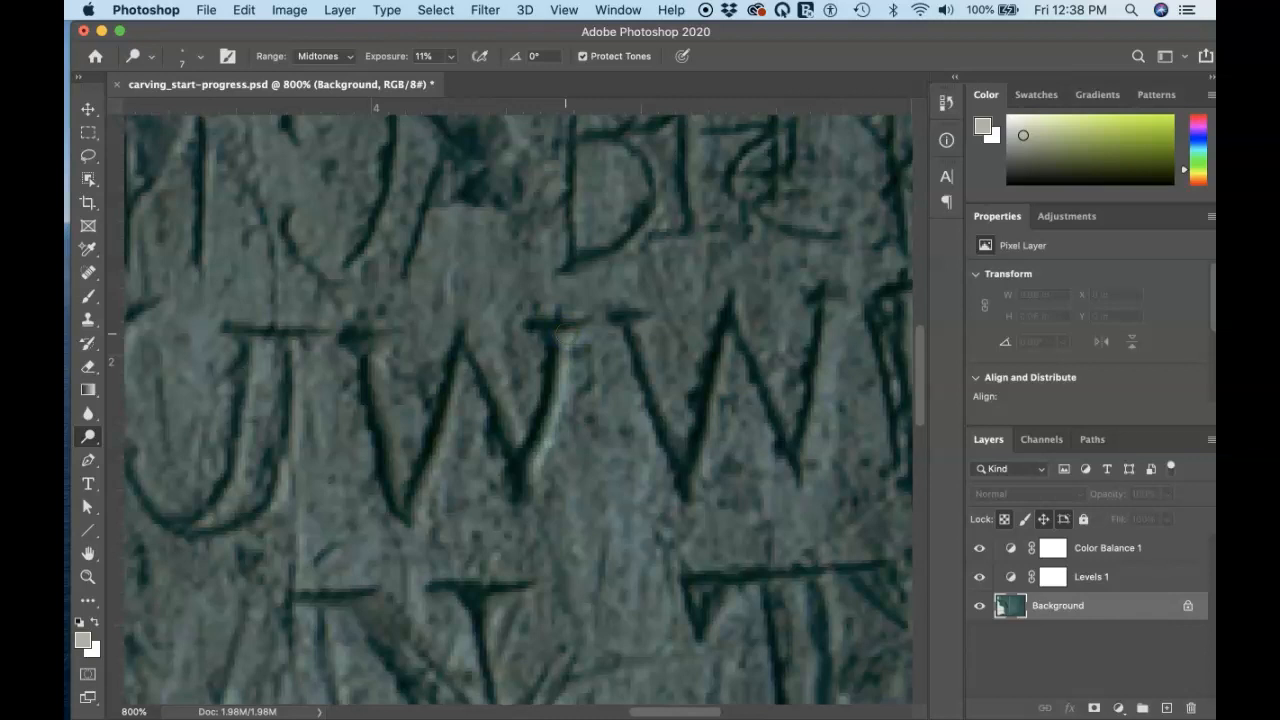
Set the Dodge brush to Soft Round with 43% hardness and a size of 5 px
left_click(193, 59)
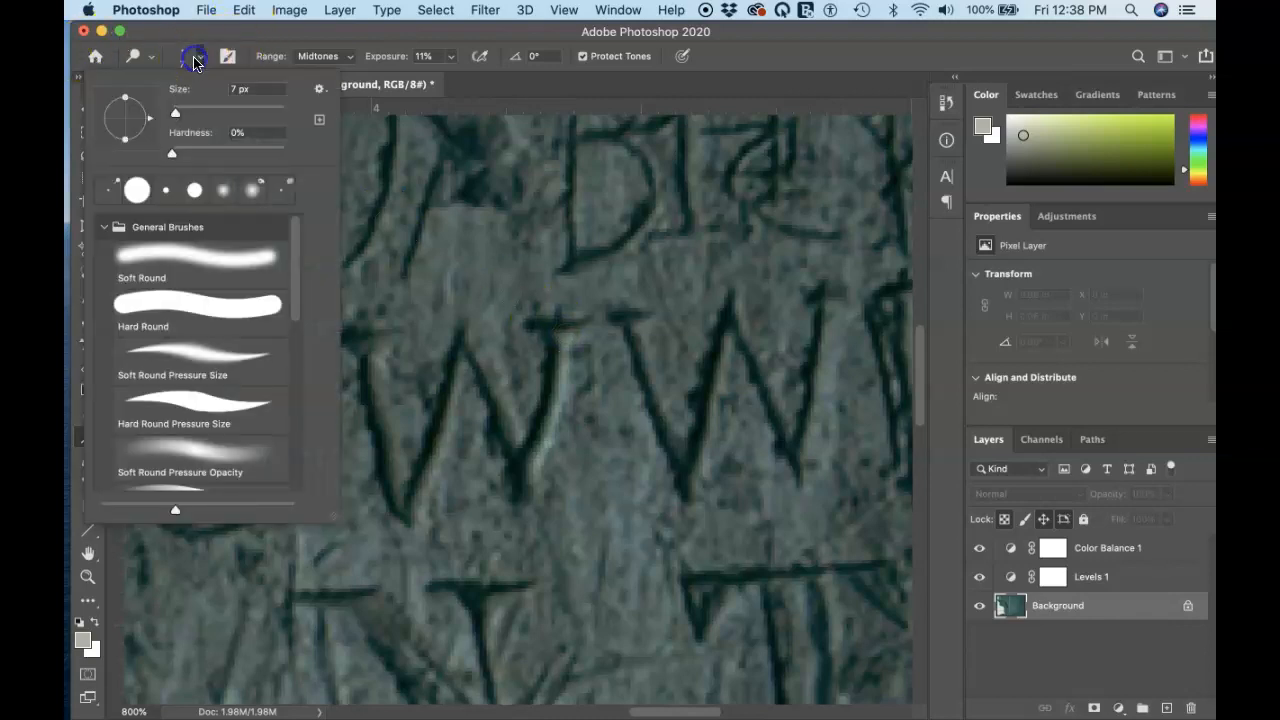
left_click(205, 258)
left_click(508, 327)
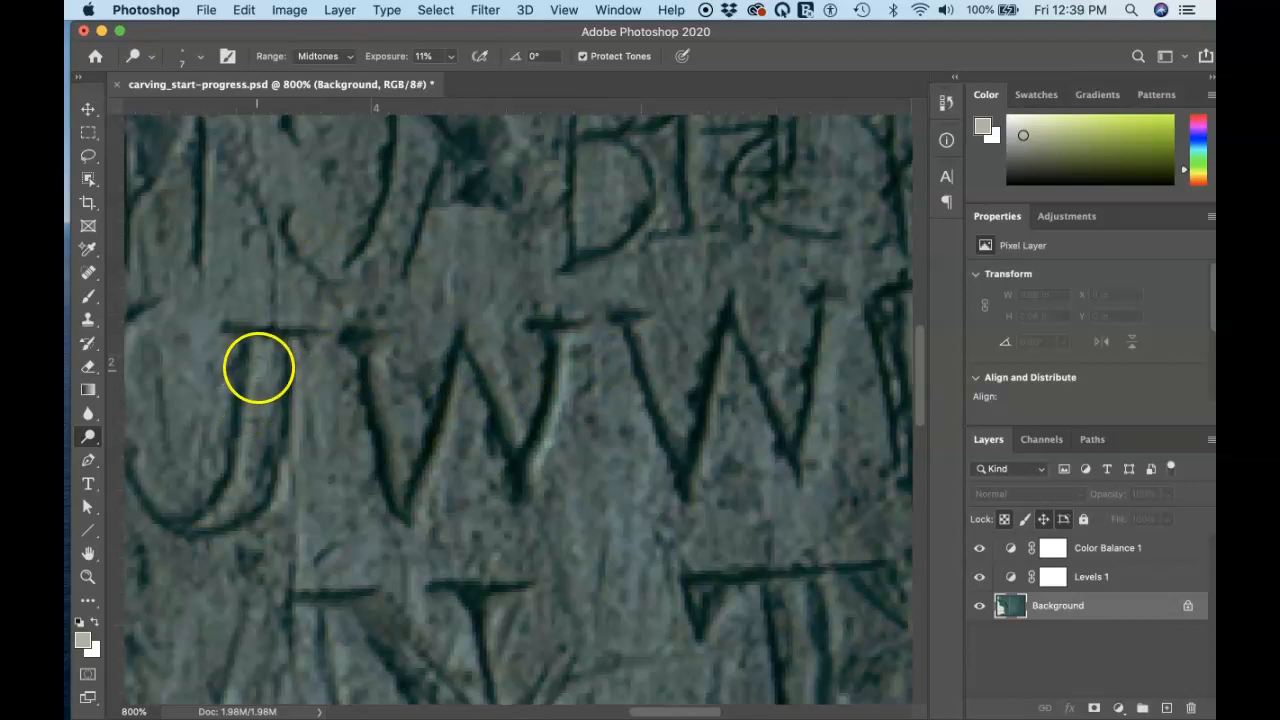
left_click(200, 56)
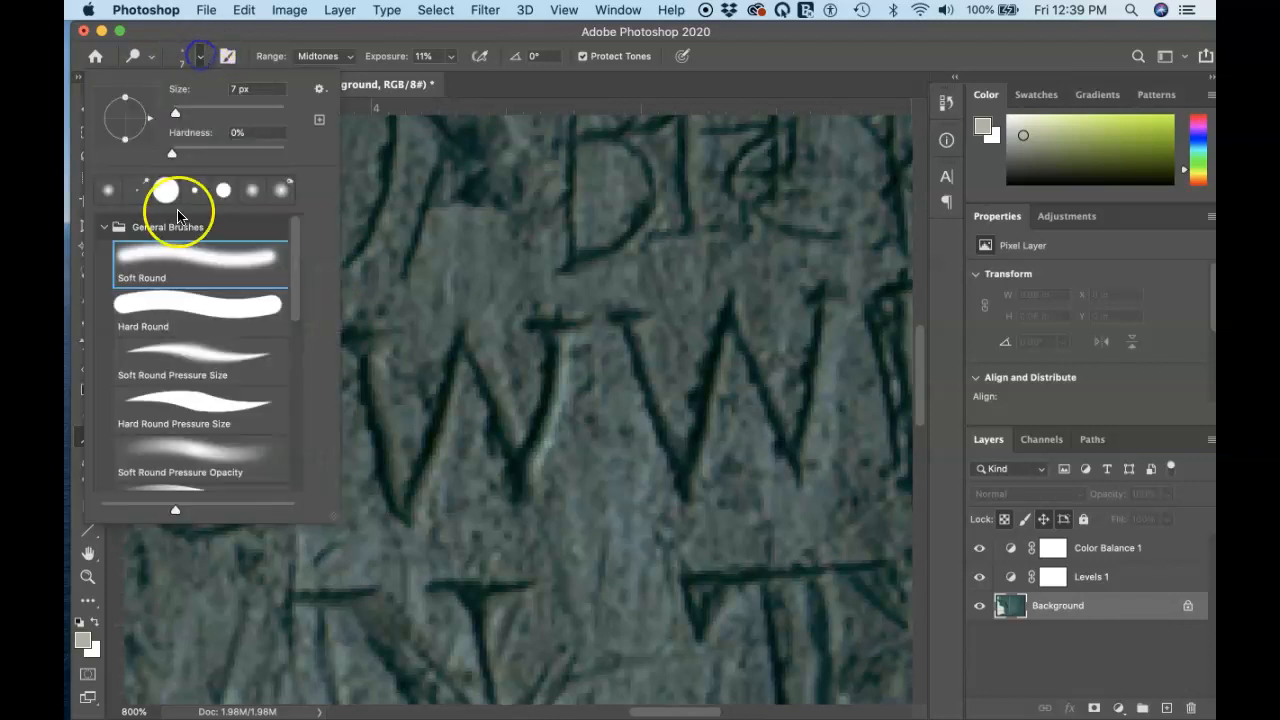
left_click(220, 155)
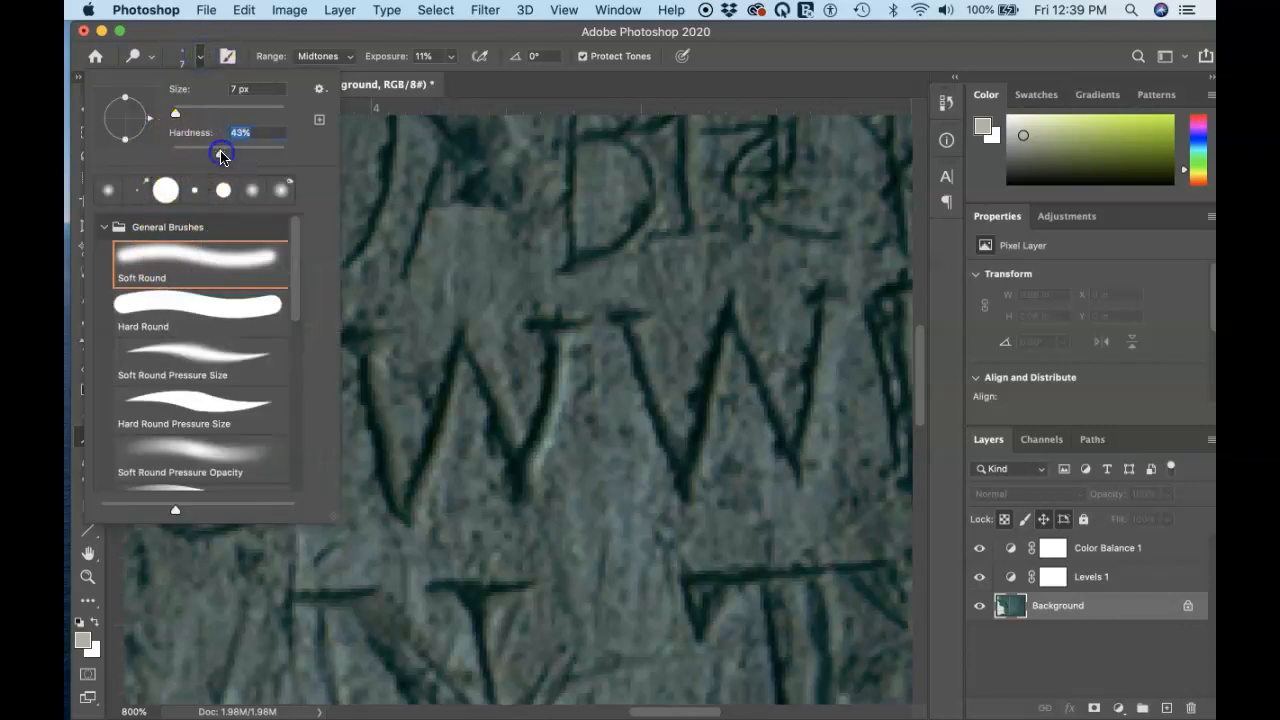
left_click(451, 362)
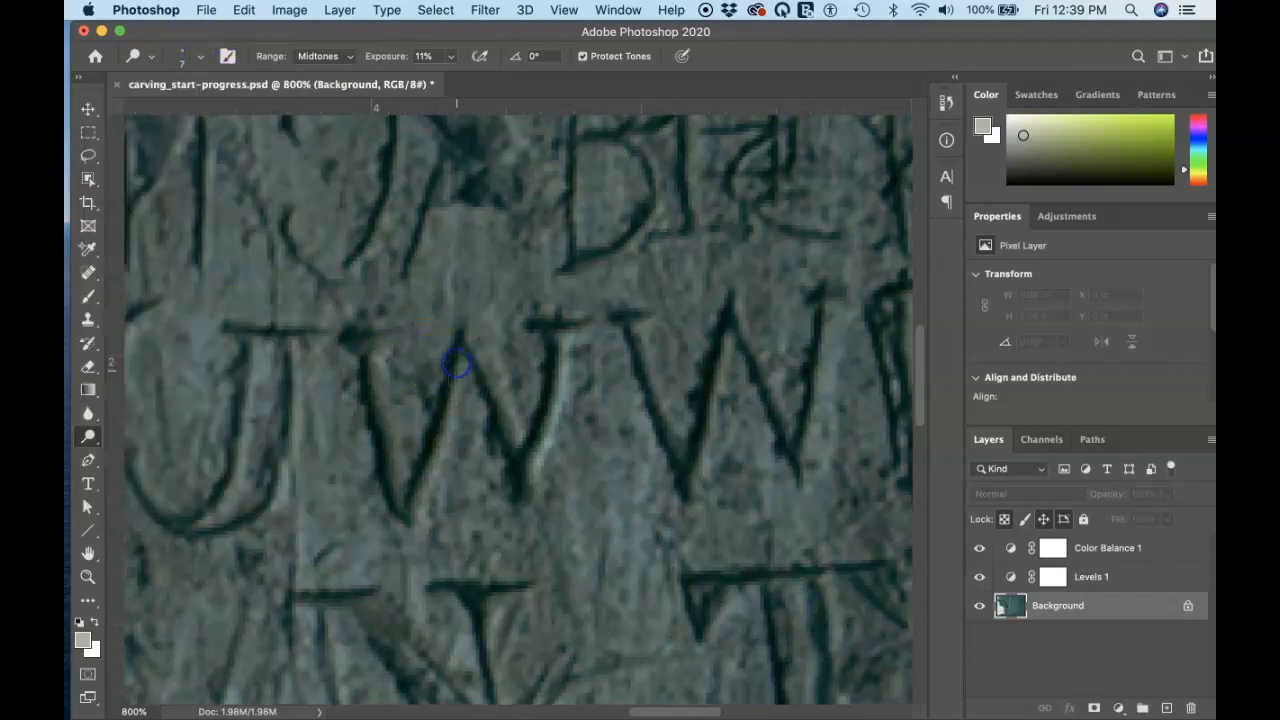
key("bracketleft")
key("bracketleft")
Dodge the stone edges beside the carved strokes of the J and both Ws in the JWWHITE row
mouse_move(462, 397)
left_mouse_down()
mouse_move(435, 470)
mouse_move(472, 385)
mouse_move(447, 468)
mouse_move(457, 392)
mouse_move(422, 492)
left_mouse_up()
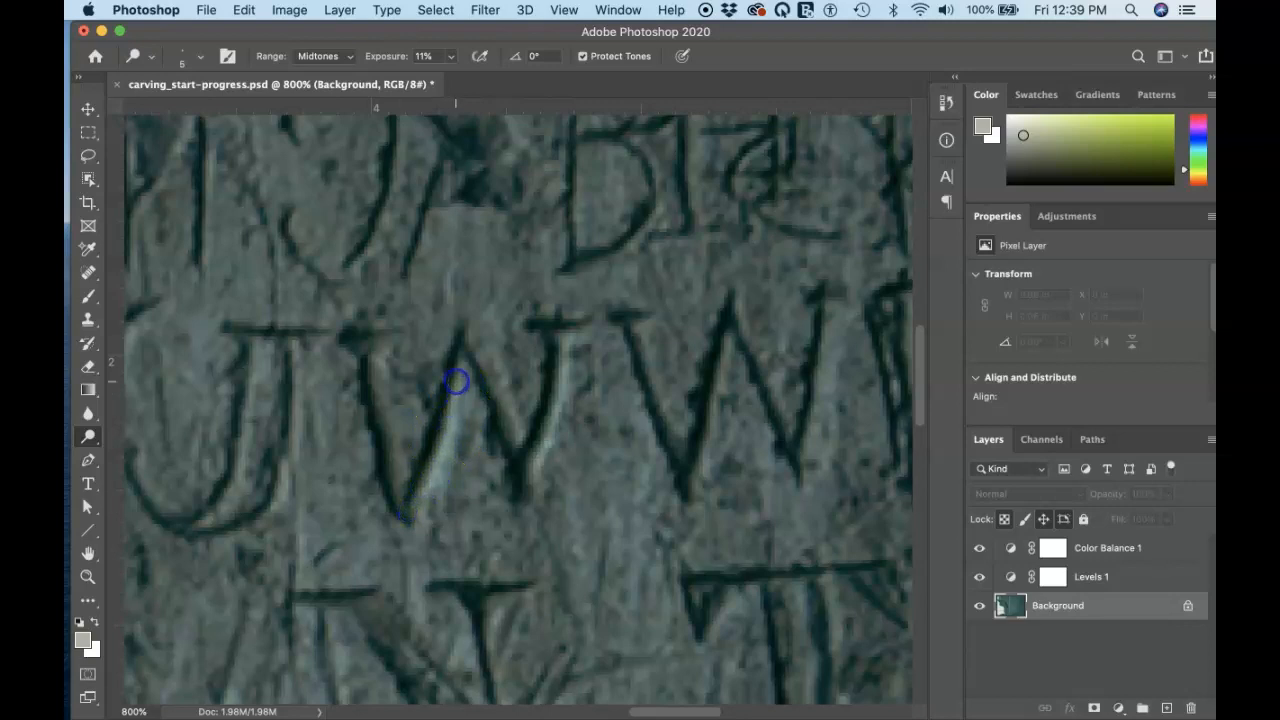
mouse_move(256, 358)
left_mouse_down()
mouse_move(243, 451)
mouse_move(220, 500)
mouse_move(250, 410)
left_mouse_up()
mouse_move(300, 364)
left_mouse_down()
mouse_move(277, 513)
mouse_move(297, 370)
left_mouse_up()
mouse_move(785, 460)
left_mouse_down()
mouse_move(870, 457)
mouse_move(777, 429)
mouse_move(746, 358)
mouse_move(829, 315)
left_mouse_up()
left_click(722, 425)
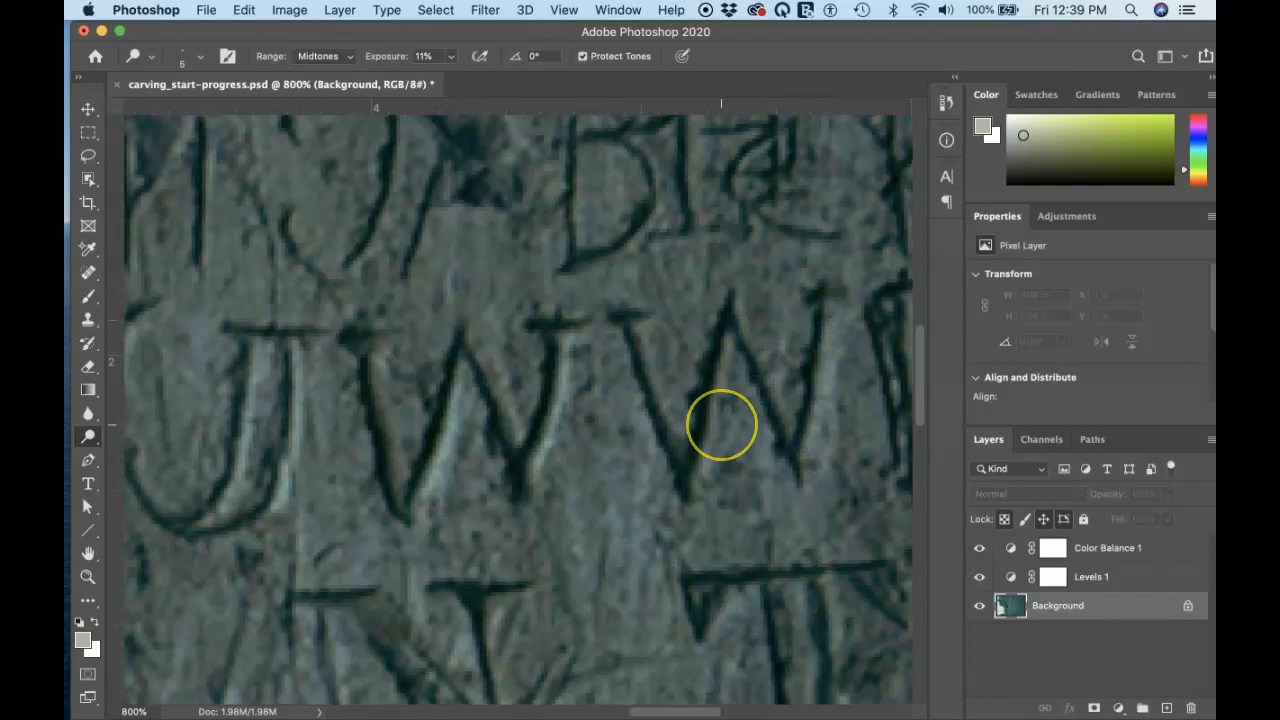
Dodge the edges beside the vertical strokes of the H and I in the JWWHITE row
scroll(721, 425, "down", 3)
scroll(721, 425, "right", 6)
left_click_drag(689, 238, 766, 178)
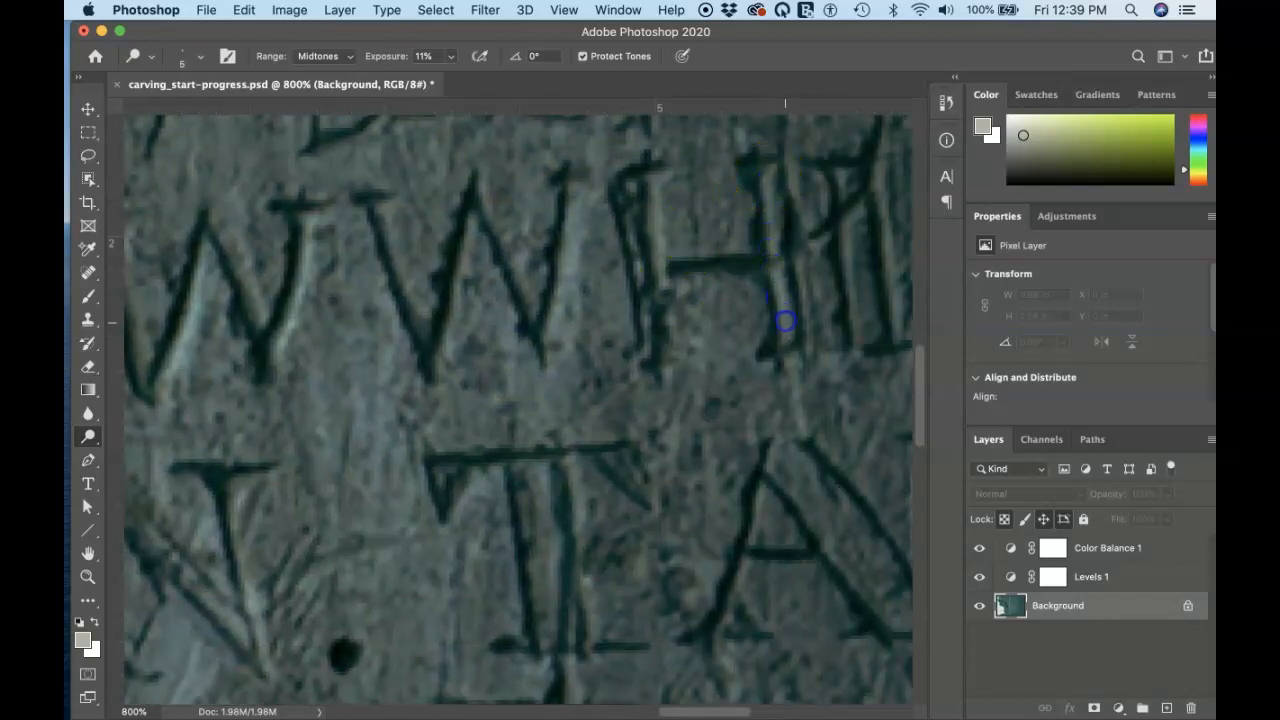
mouse_move(665, 158)
left_mouse_down()
mouse_move(660, 220)
mouse_move(634, 223)
mouse_move(628, 168)
left_mouse_up()
scroll(663, 270, "right", 5)
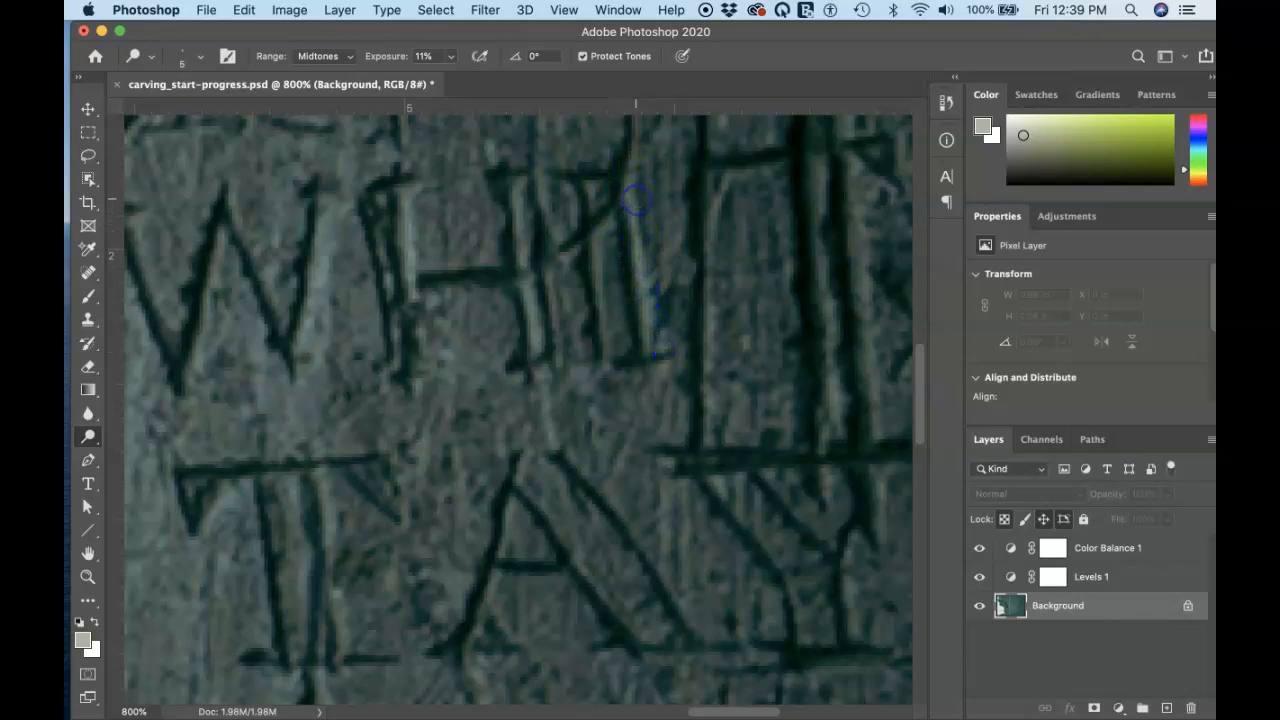
Dodge the right edge of the tall, deep vertical groove between the small lettering and the E
scroll(635, 200, "up", 10)
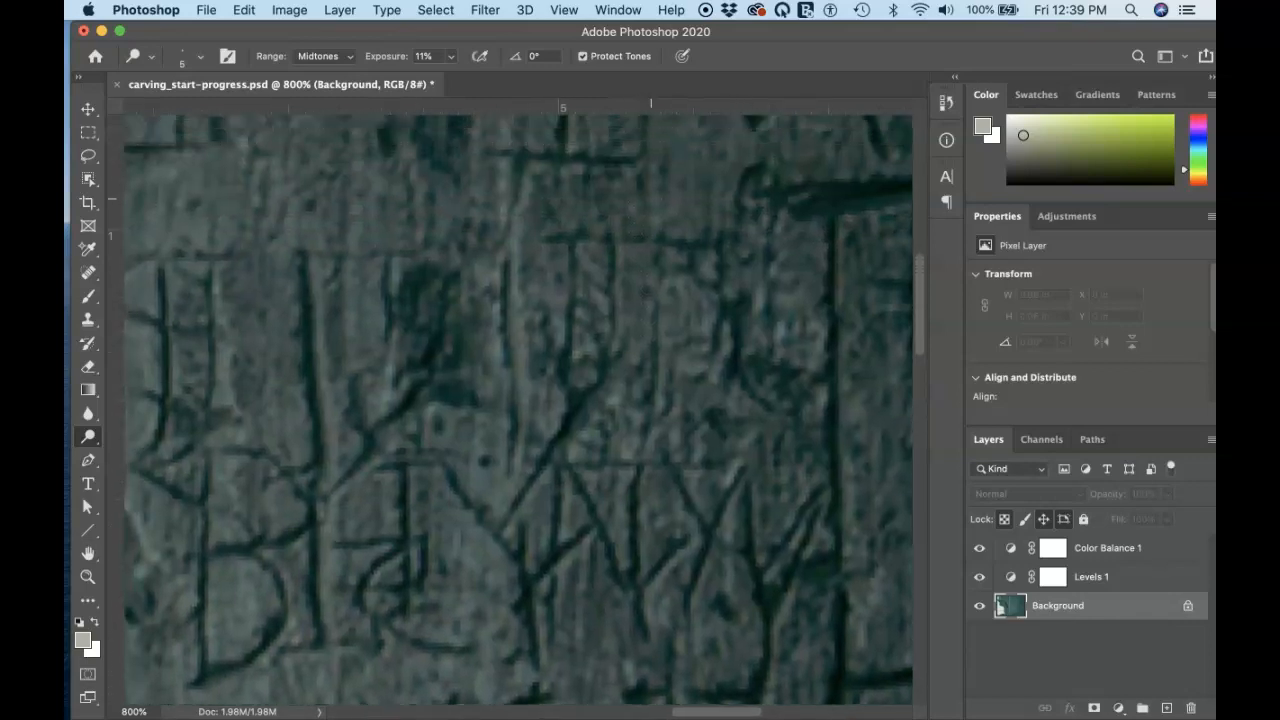
scroll(622, 221, "down", 3)
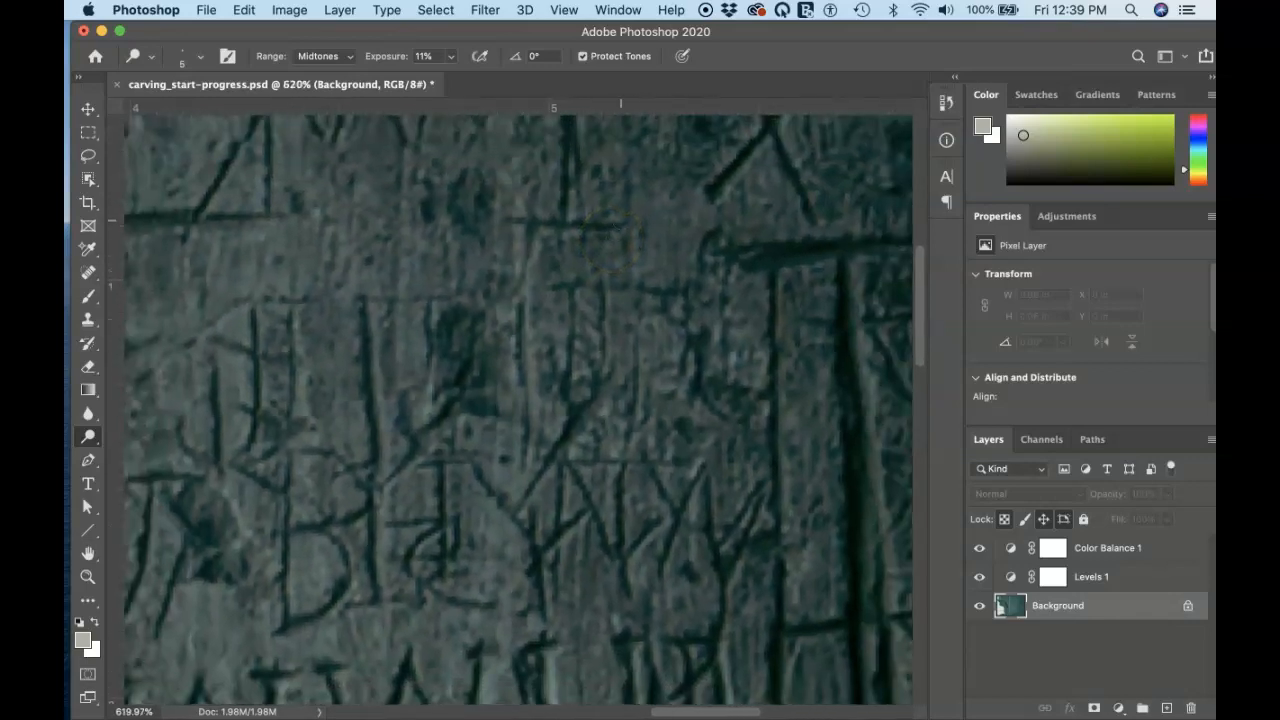
scroll(621, 220, "down", 2)
scroll(621, 220, "right", 3)
mouse_move(706, 177)
left_mouse_down()
mouse_move(701, 233)
mouse_move(709, 210)
left_mouse_up()
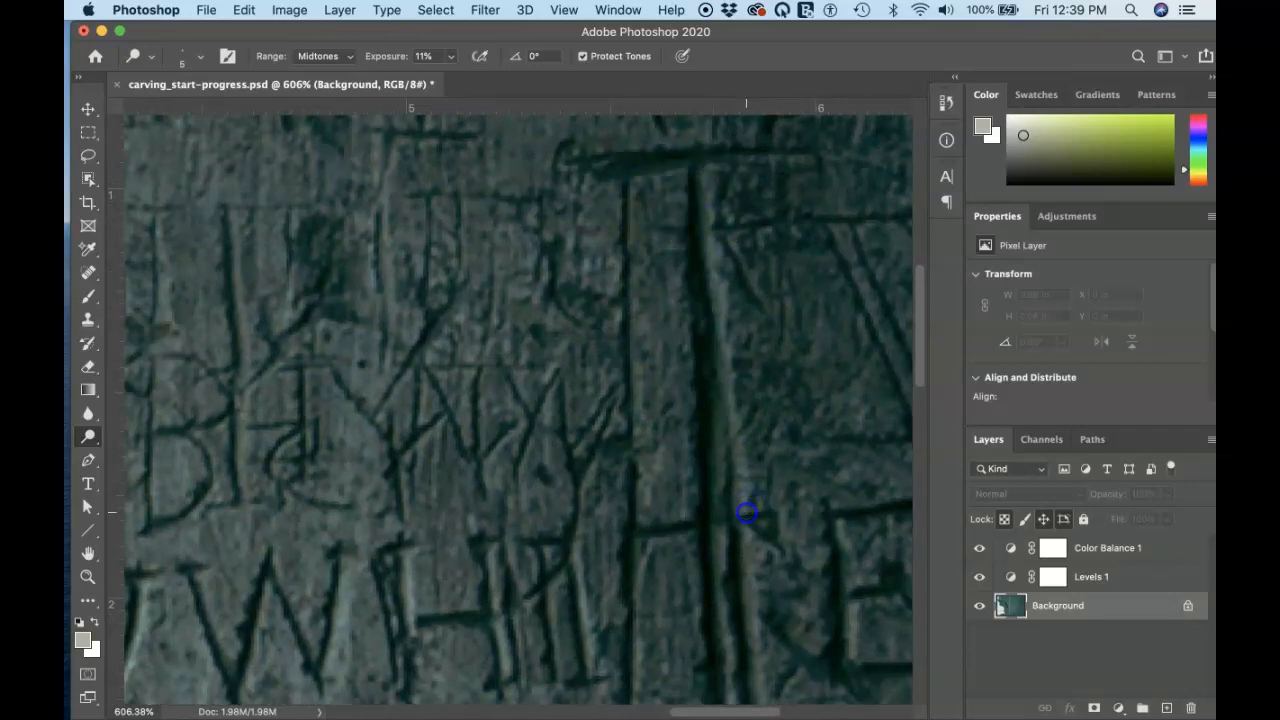
left_click_drag(717, 343, 719, 350)
left_click_drag(755, 542, 750, 600)
mouse_move(753, 665)
left_mouse_down()
mouse_move(757, 711)
mouse_move(749, 537)
left_mouse_up()
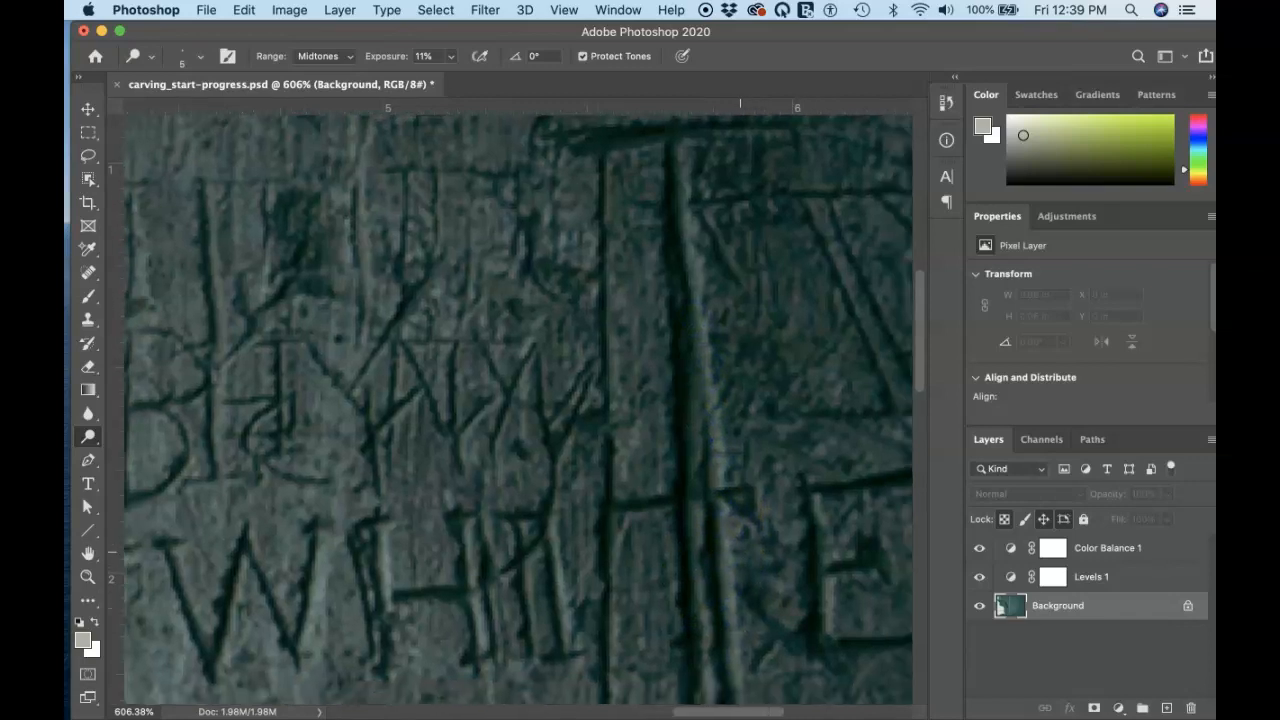
Dodge the inner edge of the vertical stroke of the E at the end of the JWWHITE row
scroll(749, 537, "down", 3)
scroll(749, 537, "right", 2)
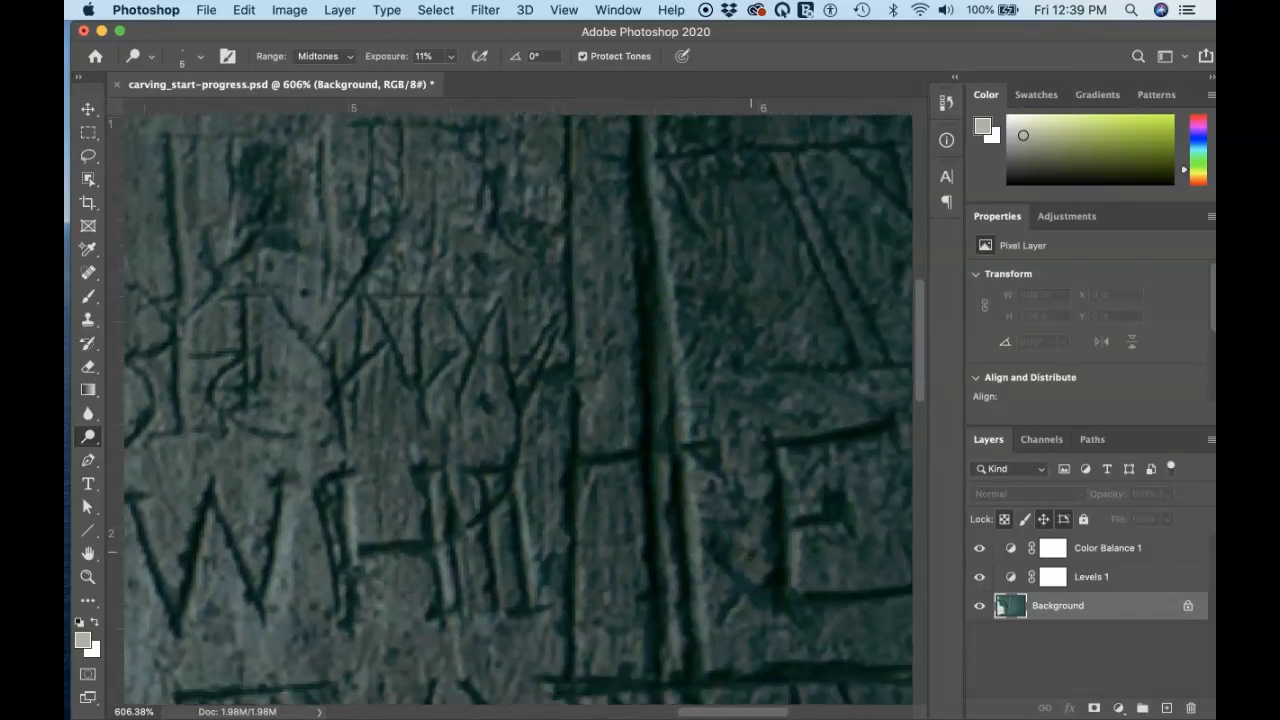
scroll(749, 537, "down", 4)
scroll(749, 537, "right", 5)
left_click_drag(643, 371, 656, 428)
left_click_drag(643, 372, 652, 514)
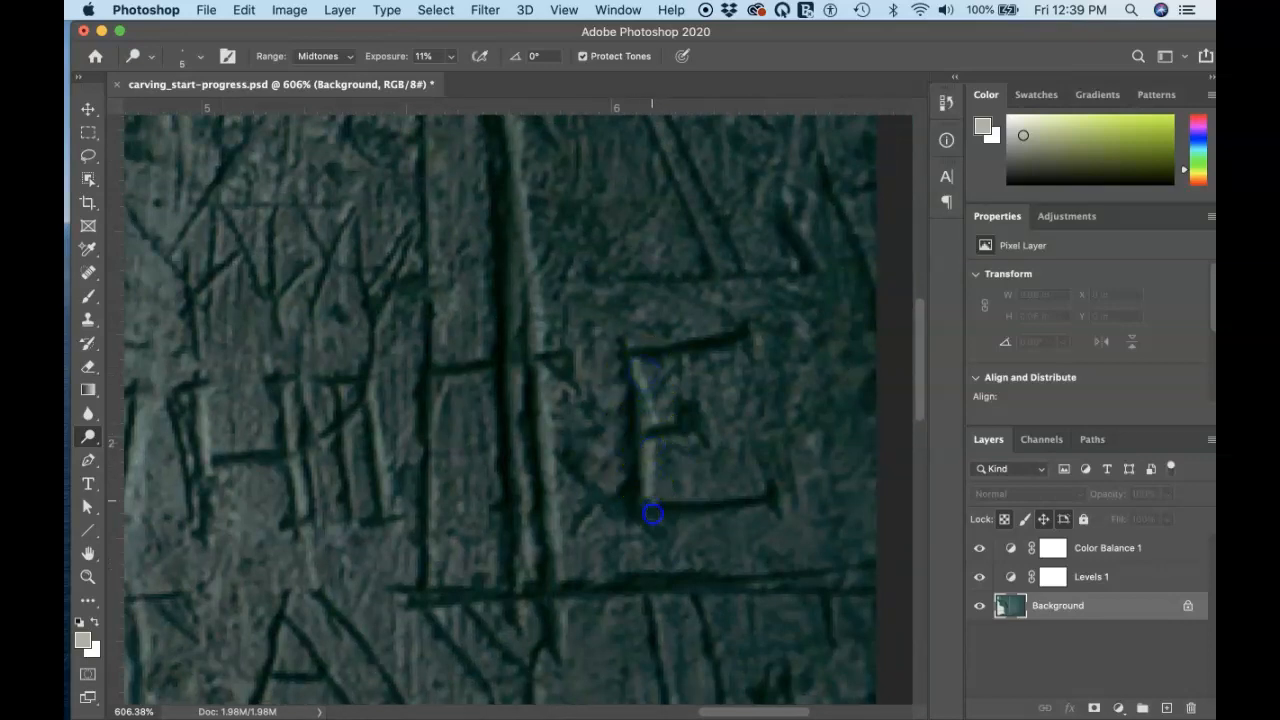
Dodge the edges beside the strokes of the large J and R and the neighboring Y in the lower carving
scroll(617, 688, "down", 2)
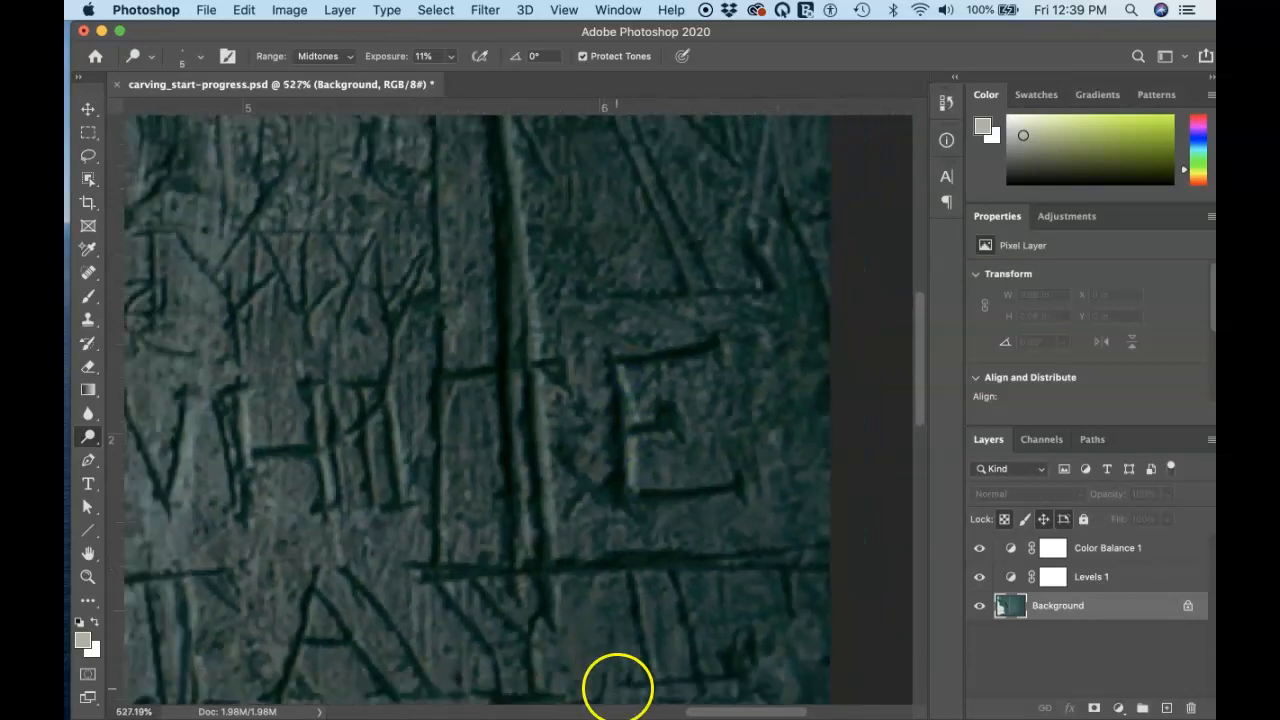
scroll(610, 662, "down", 5)
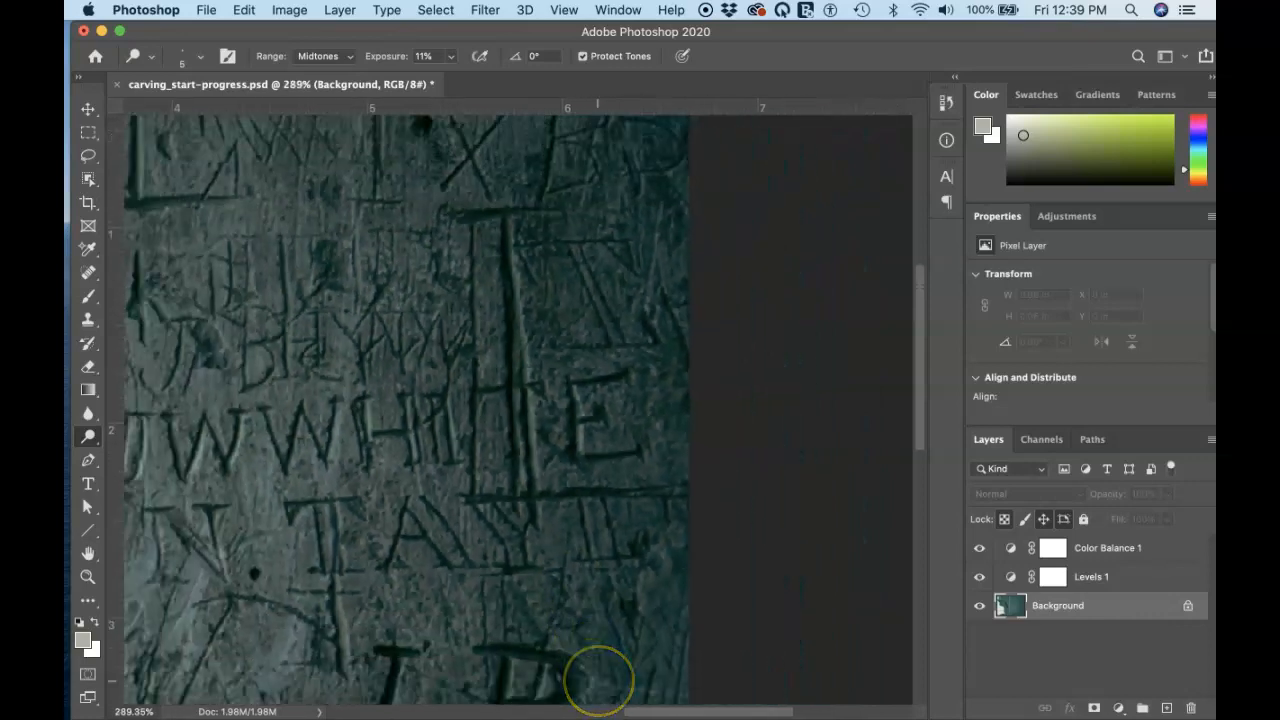
scroll(667, 666, "left", 4)
scroll(630, 674, "up", 3)
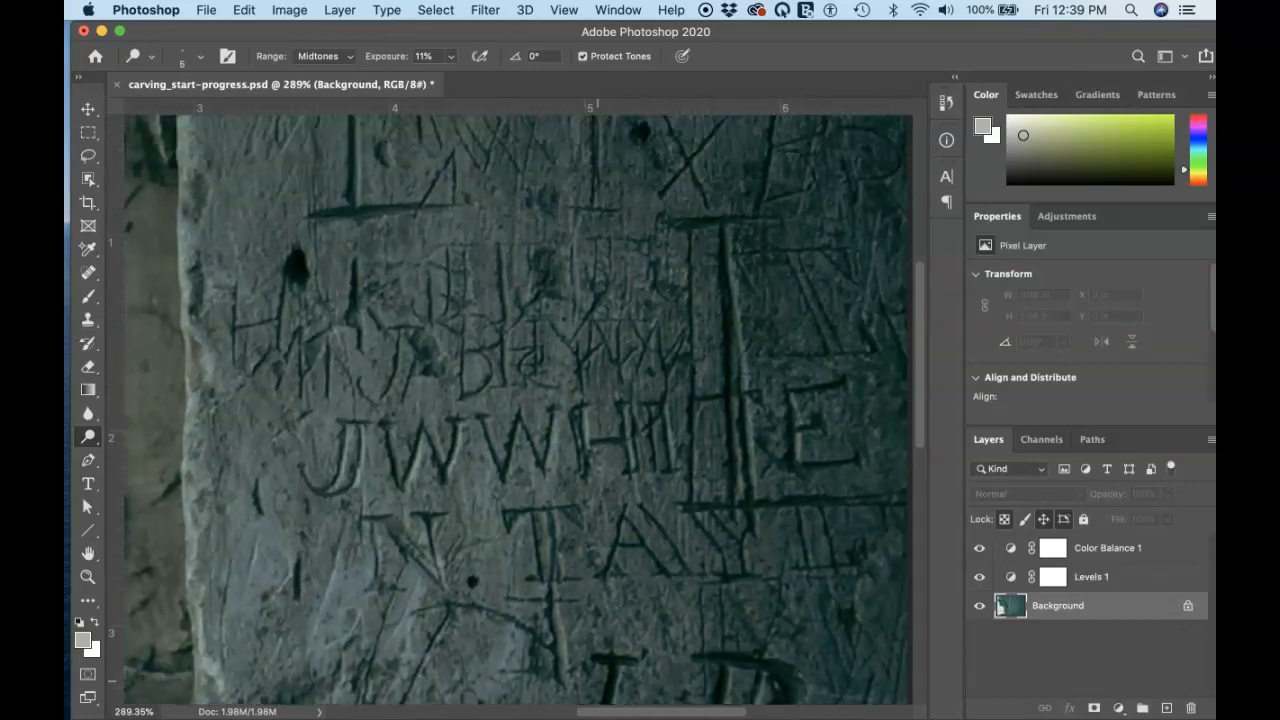
scroll(597, 681, "down", 5)
left_click_drag(622, 532, 620, 529)
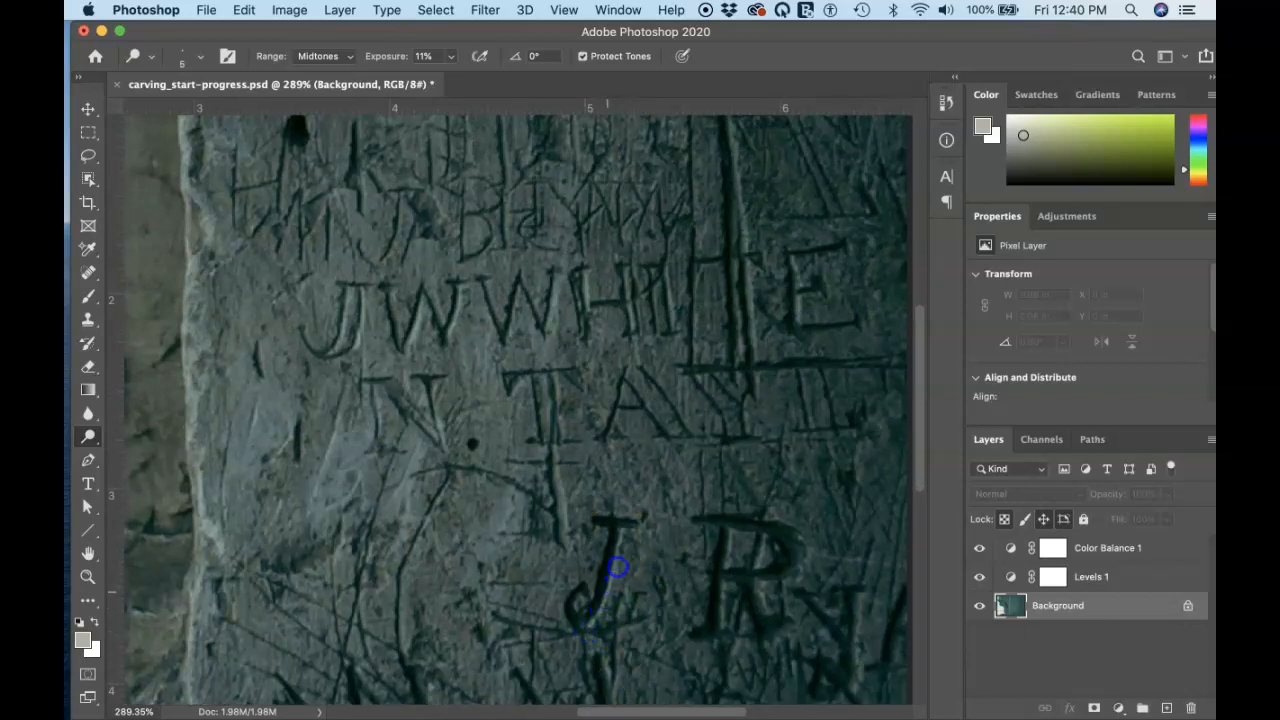
left_click_drag(626, 537, 628, 537)
left_click_drag(733, 530, 721, 628)
left_click_drag(764, 540, 735, 594)
scroll(497, 506, "down", 2)
scroll(497, 506, "right", 2)
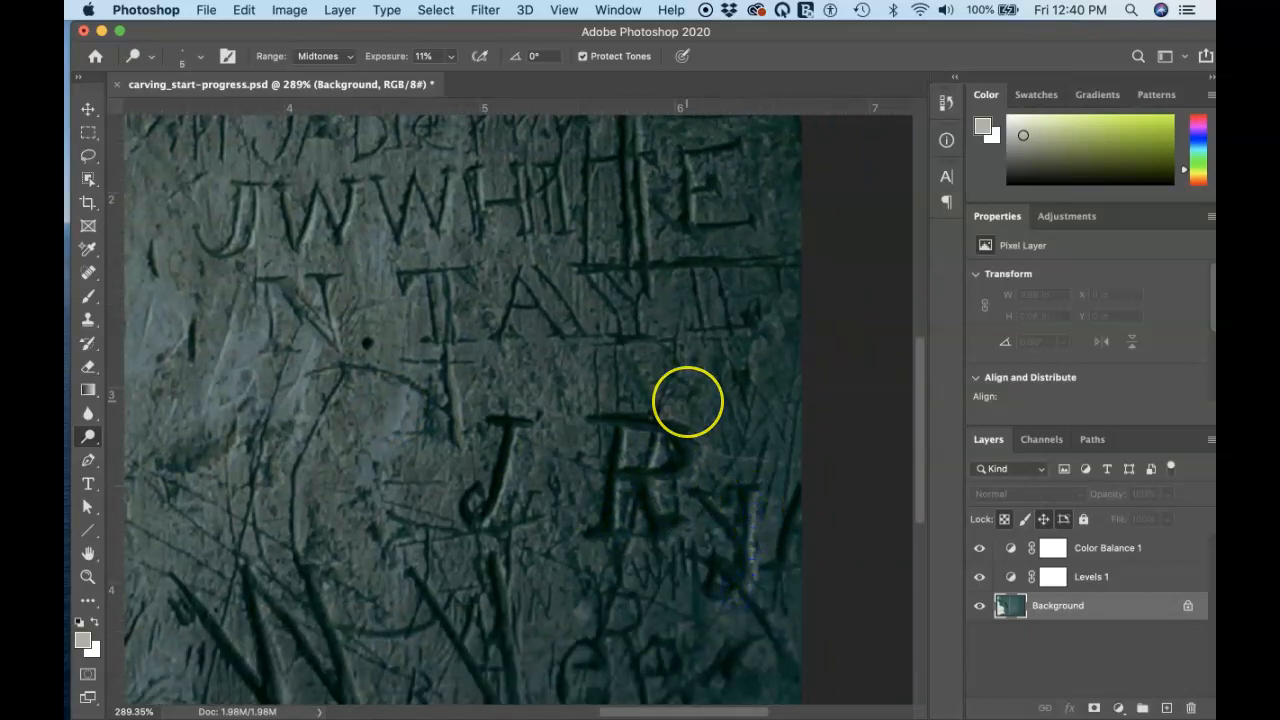
Dodge the right edge of the large I in the top row, plus the T and the stroke beneath it in the row below JWWHITE
scroll(686, 400, "up", 10)
scroll(686, 400, "left", 2)
left_click_drag(333, 330, 336, 436)
scroll(336, 436, "down", 8)
scroll(336, 436, "left", 1)
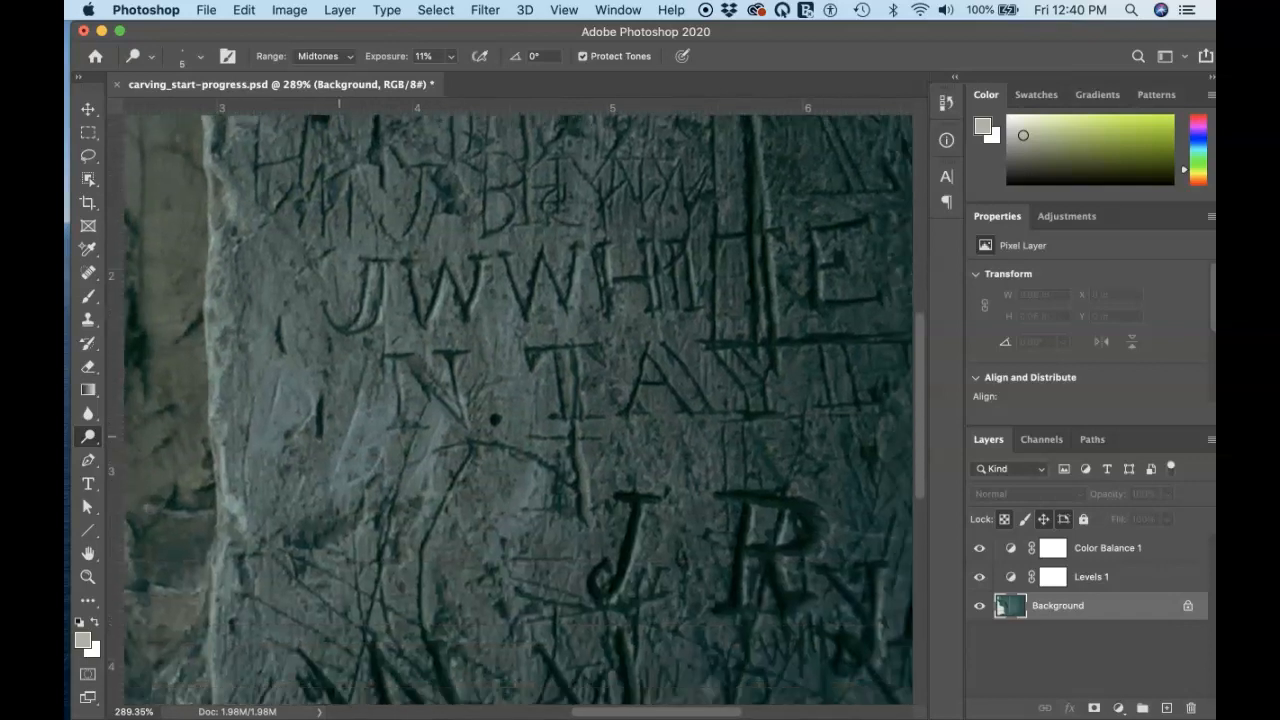
mouse_move(568, 385)
left_mouse_down()
mouse_move(580, 355)
mouse_move(585, 411)
mouse_move(582, 368)
left_mouse_up()
left_click_drag(574, 451, 581, 455)
Dodge the edges beside the strokes of the large W at the bottom of the carving
scroll(523, 409, "down", 4)
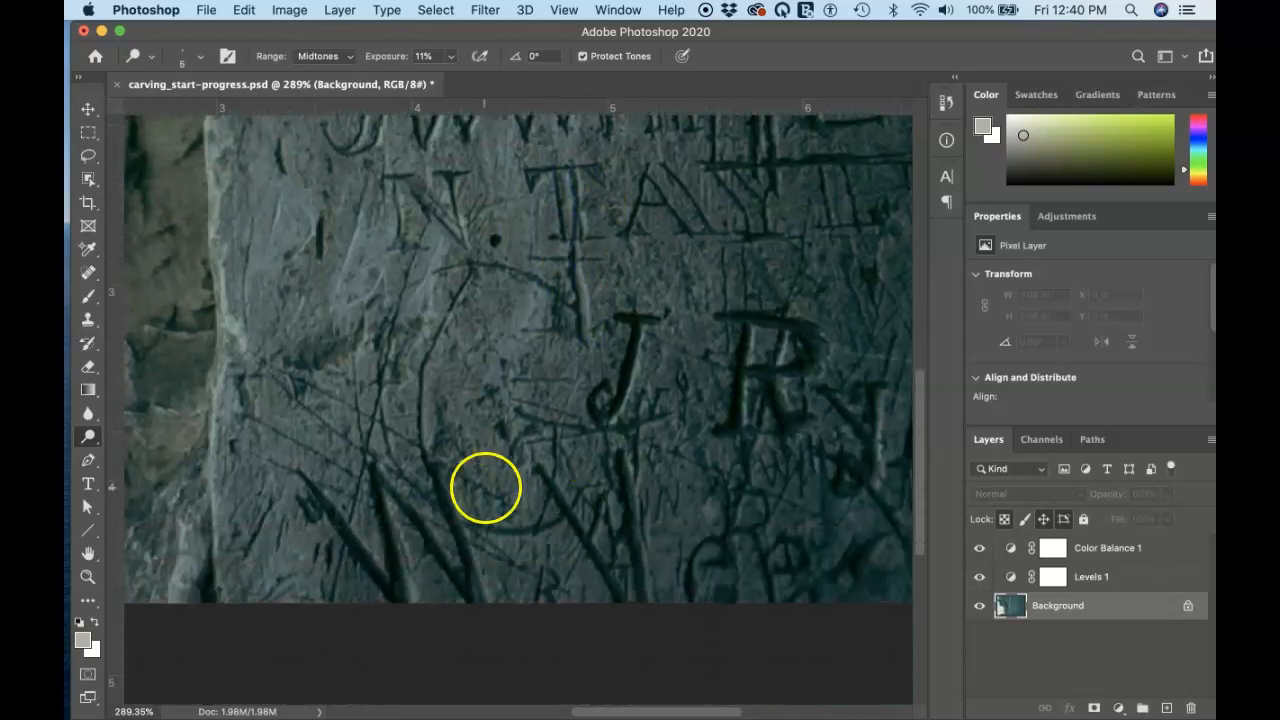
left_click_drag(389, 502, 416, 590)
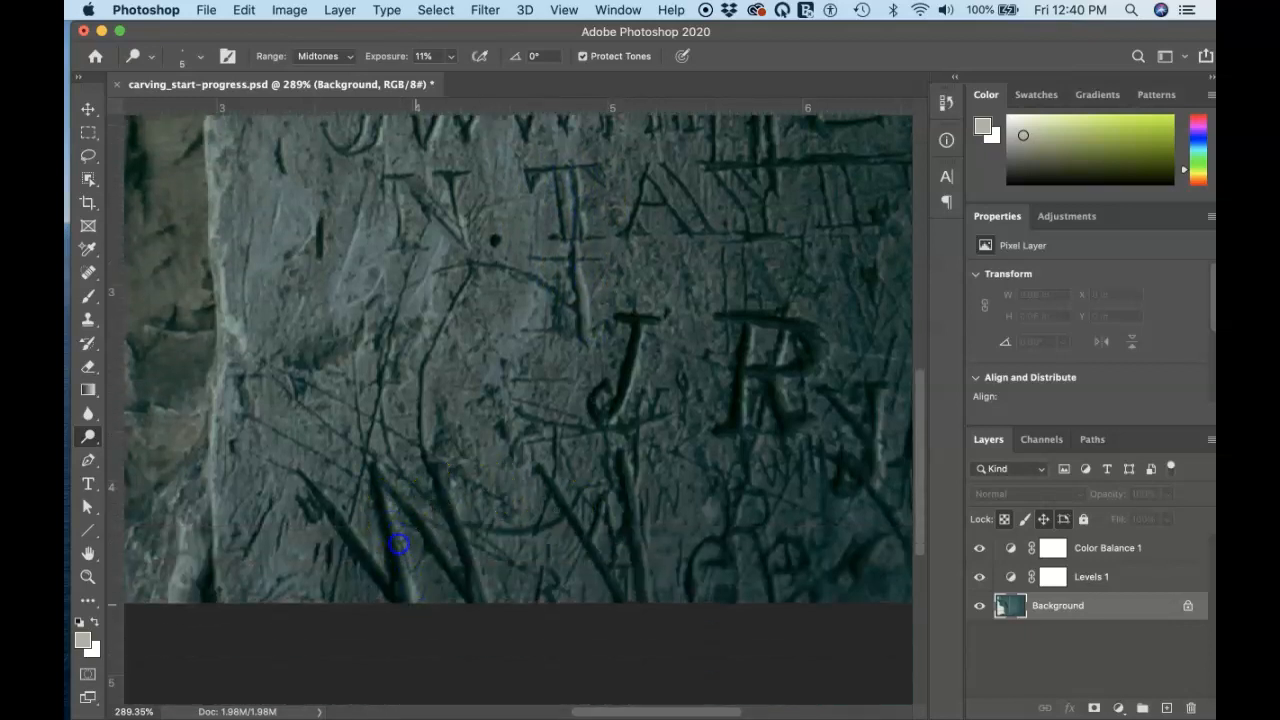
left_click_drag(466, 491, 461, 533)
Burn the weathered stone column beside the carved wall using Midtones, 11% exposure and a 100-pixel brush
key("super+0")
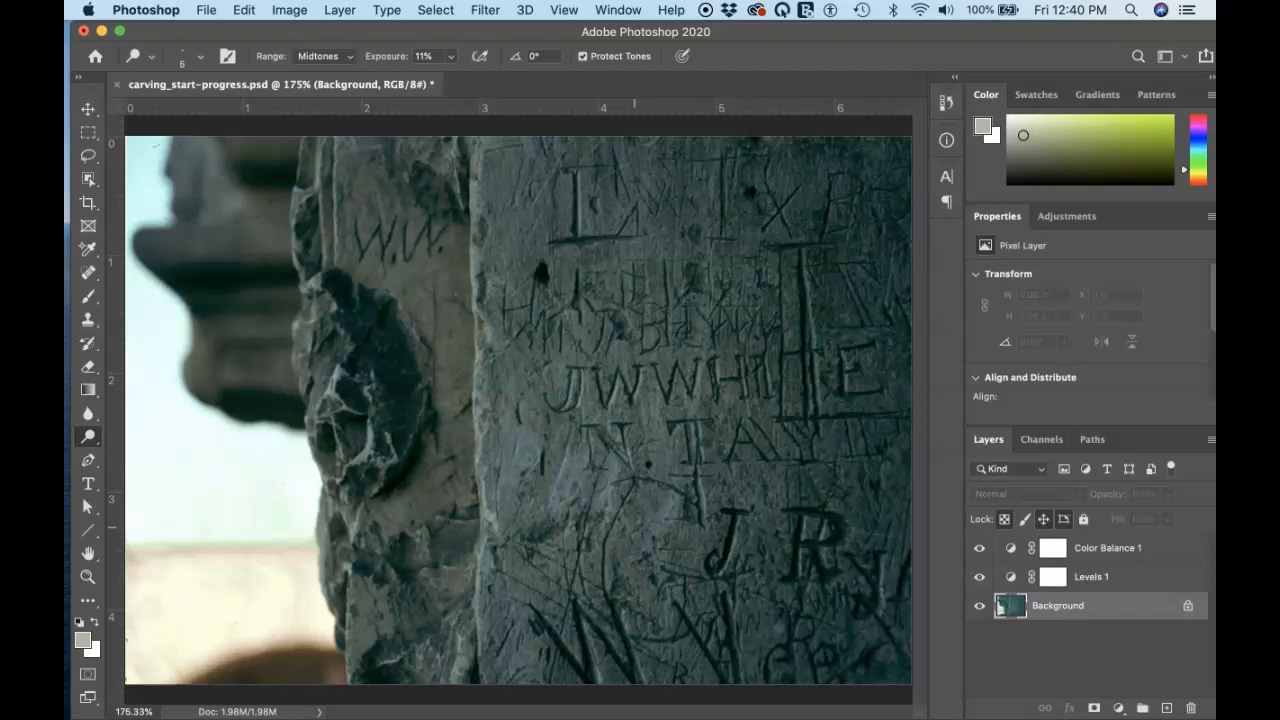
left_click(88, 437)
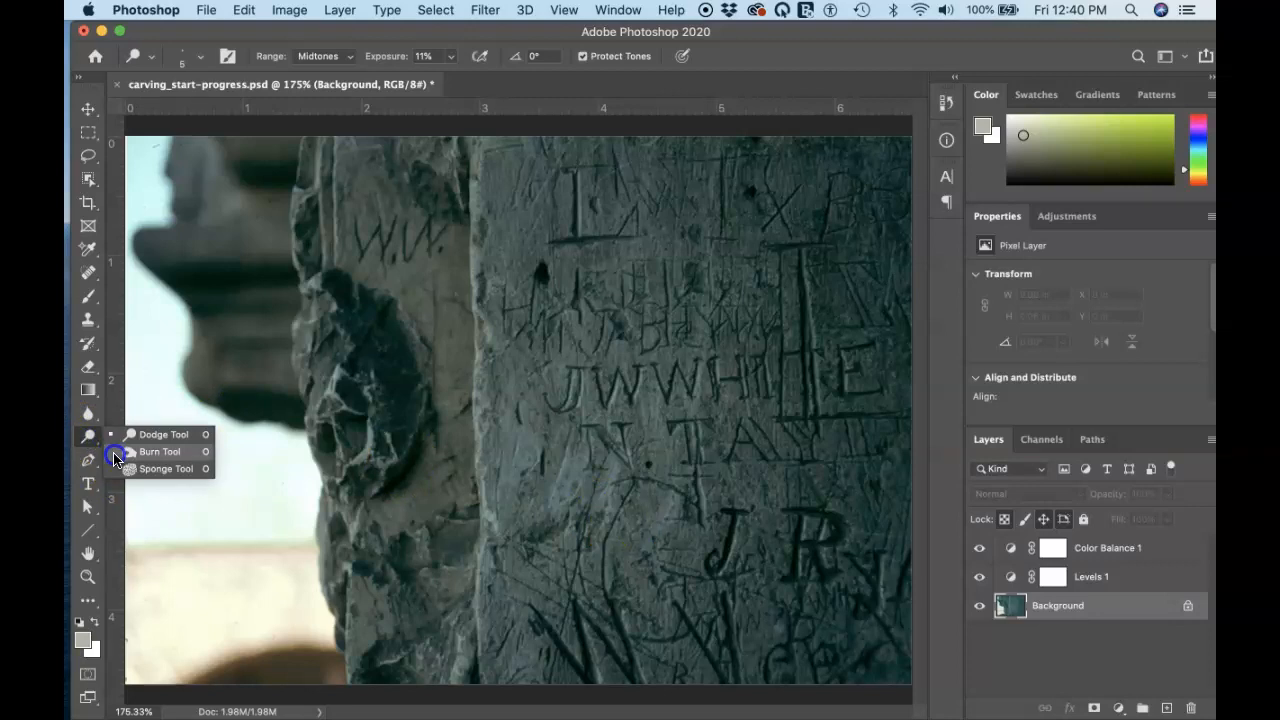
left_click(114, 457)
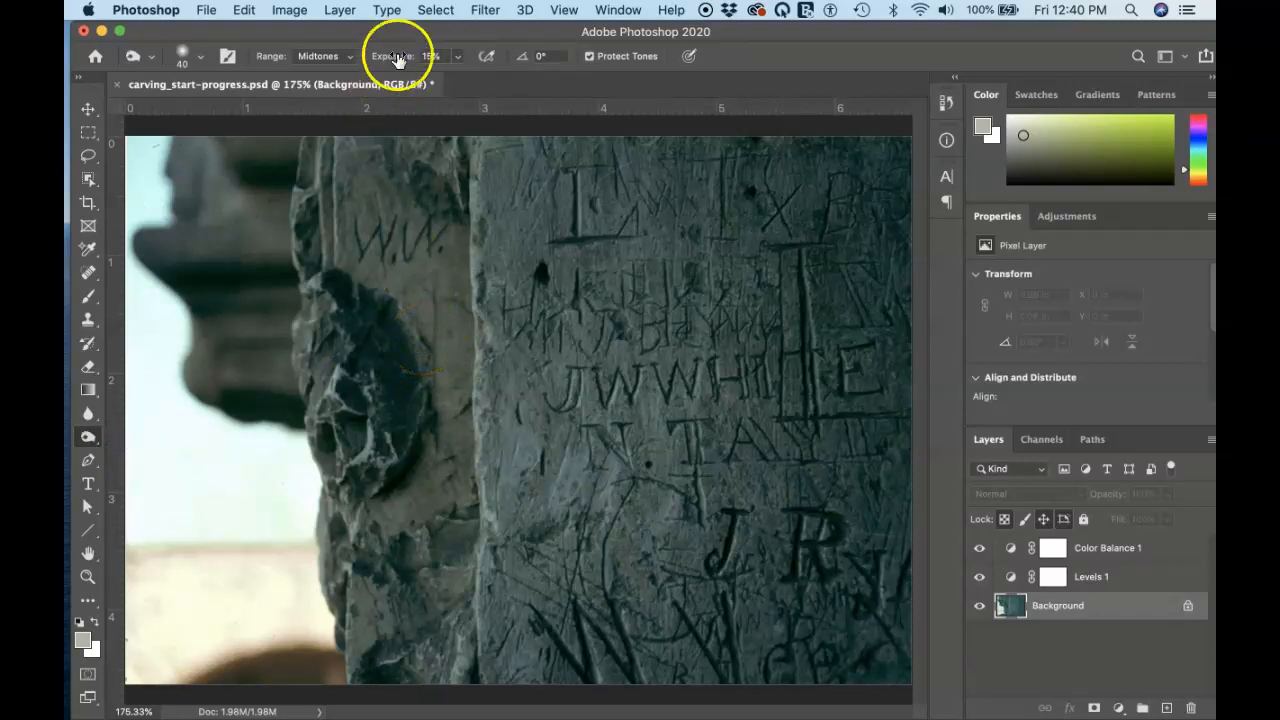
left_click(457, 61)
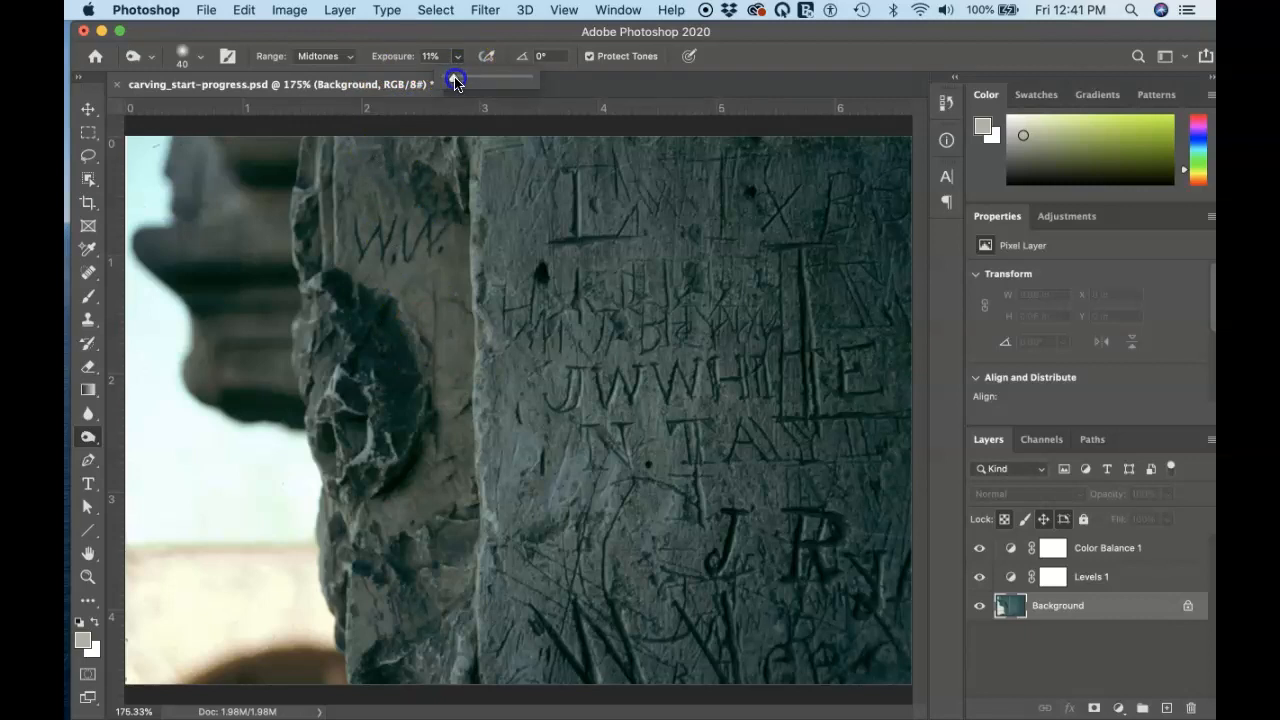
left_click(424, 190)
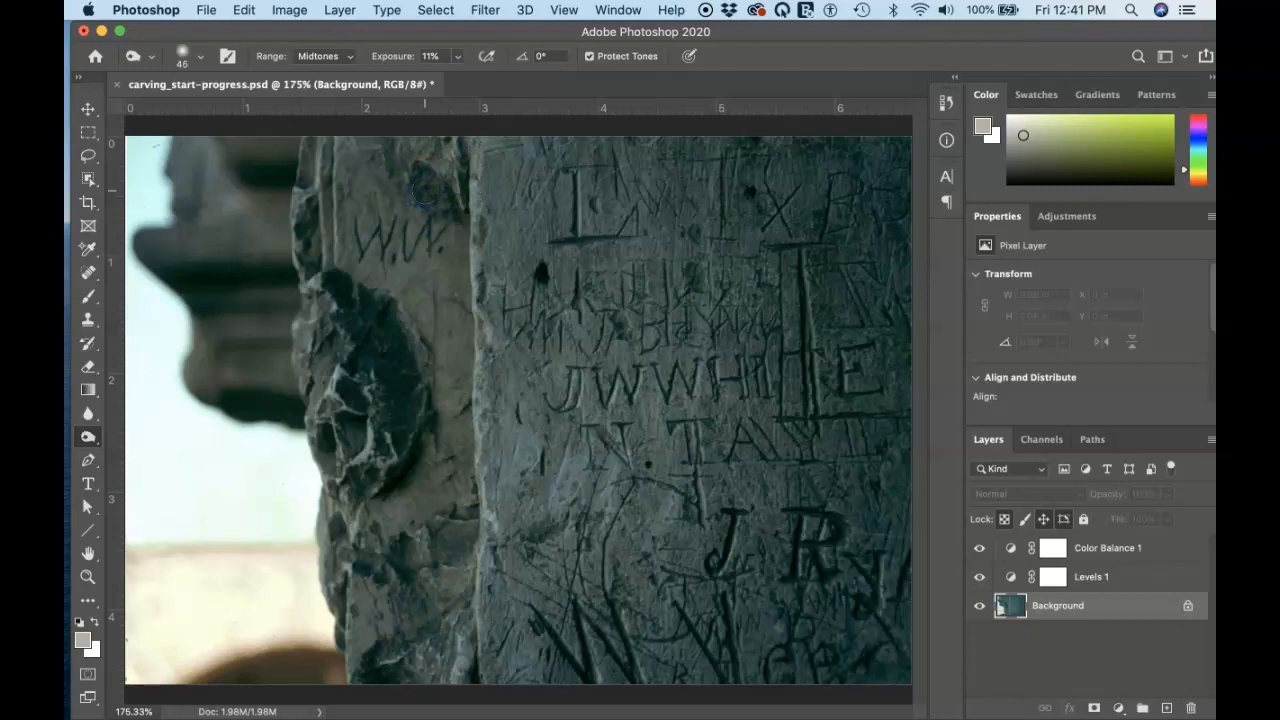
key("bracketright")
key("bracketright")
left_click_drag(430, 173, 426, 636)
mouse_move(337, 337)
left_mouse_down()
mouse_move(379, 647)
mouse_move(379, 531)
mouse_move(461, 671)
left_mouse_up()
mouse_move(360, 232)
left_mouse_down()
mouse_move(345, 297)
mouse_move(309, 147)
left_mouse_up()
mouse_move(402, 209)
left_mouse_down()
mouse_move(420, 257)
mouse_move(432, 115)
left_mouse_up()
Burn the blurred stonework behind the column, the column's left edge and its base
mouse_move(217, 190)
left_mouse_down()
mouse_move(223, 256)
mouse_move(250, 173)
mouse_move(290, 261)
mouse_move(285, 348)
mouse_move(250, 358)
mouse_move(301, 382)
mouse_move(266, 307)
left_mouse_up()
left_click_drag(319, 399, 321, 173)
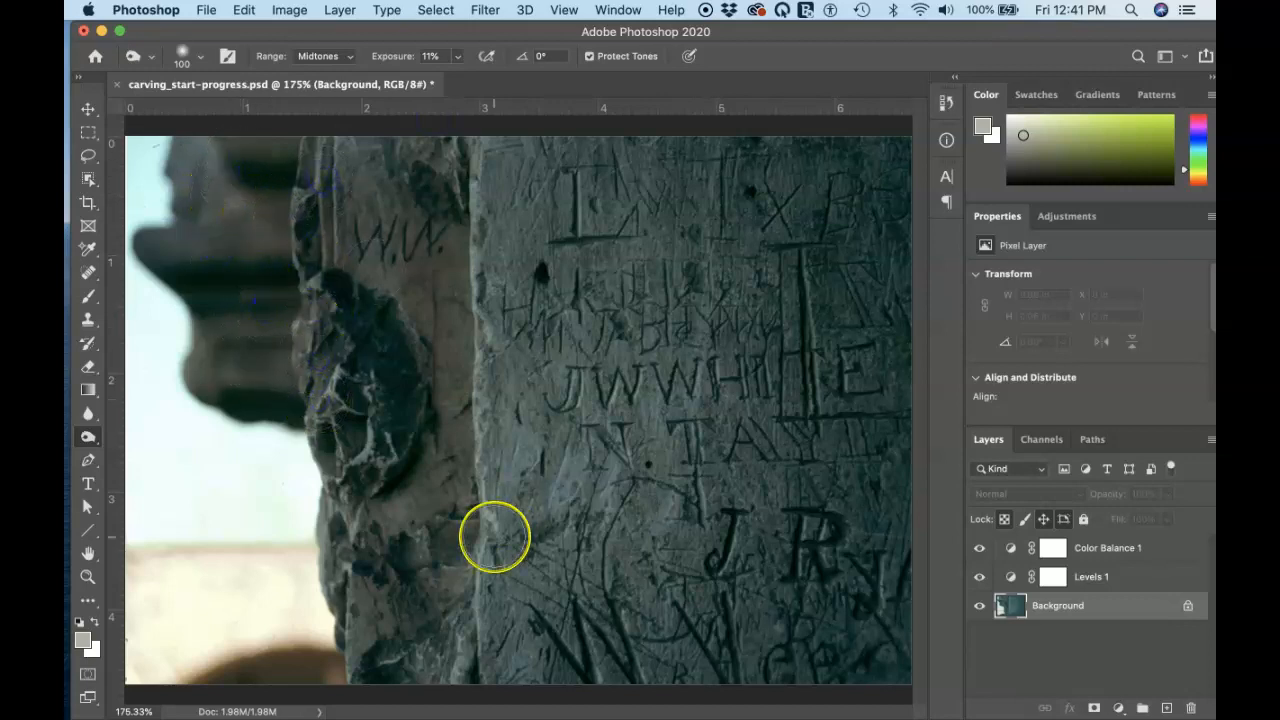
left_click_drag(381, 219, 379, 213)
left_click_drag(434, 612, 434, 698)
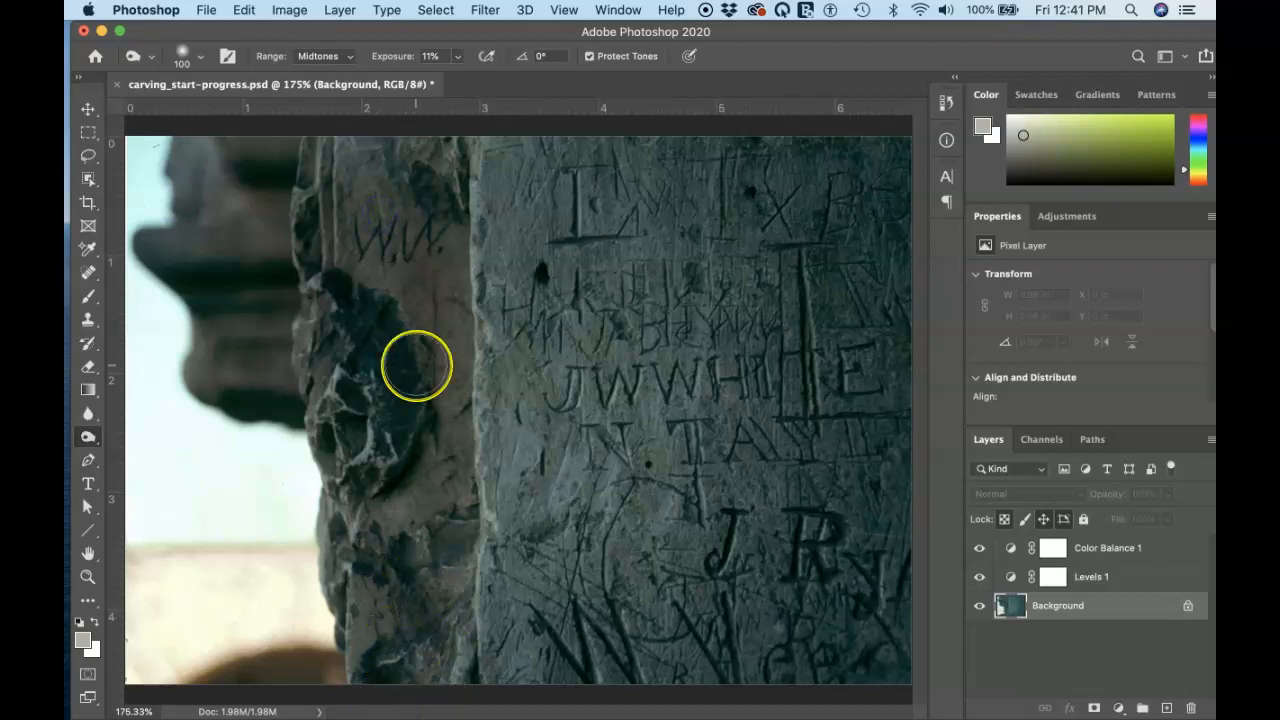
left_click_drag(790, 437, 789, 439)
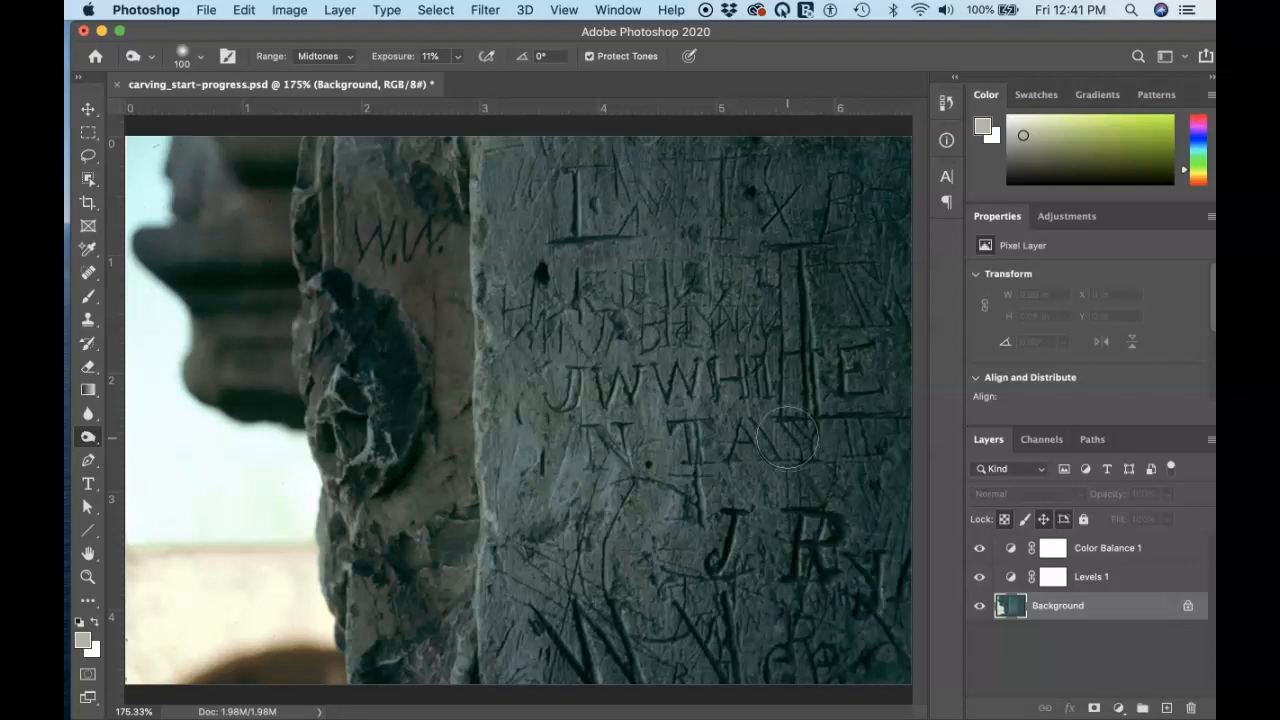
left_click_drag(787, 437, 787, 437)
left_click_drag(432, 672, 434, 684)
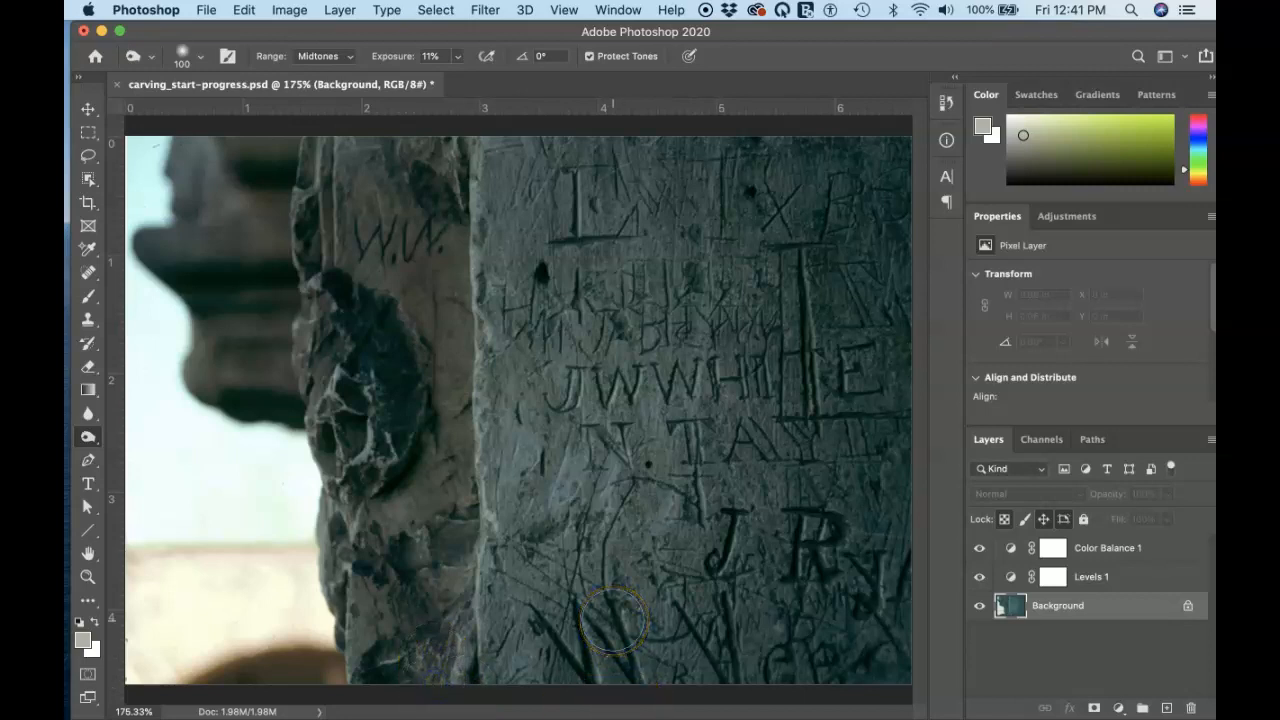
Saturate the sky beside the blurred stonework using the Sponge tool with a 90-pixel brush and 8% flow
left_click(86, 436)
left_click(126, 466)
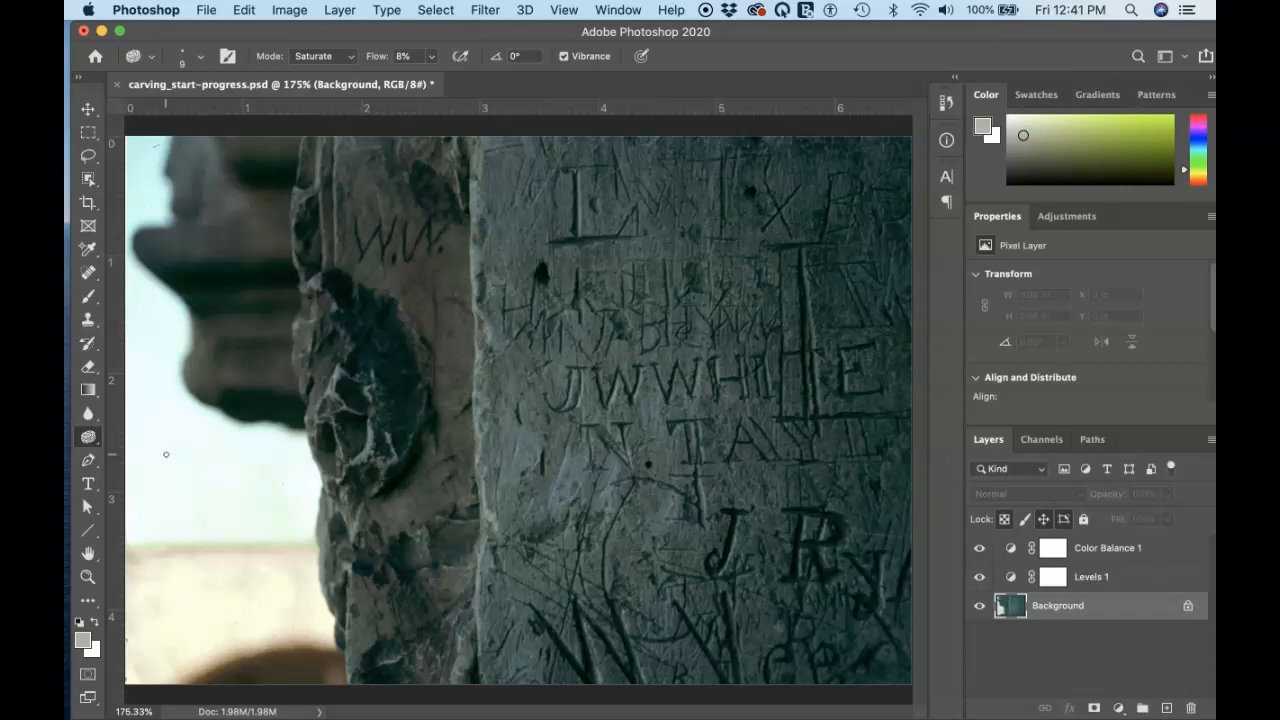
key("bracketright")
key("bracketright")
key("bracketright")
key("bracketright")
key("bracketright")
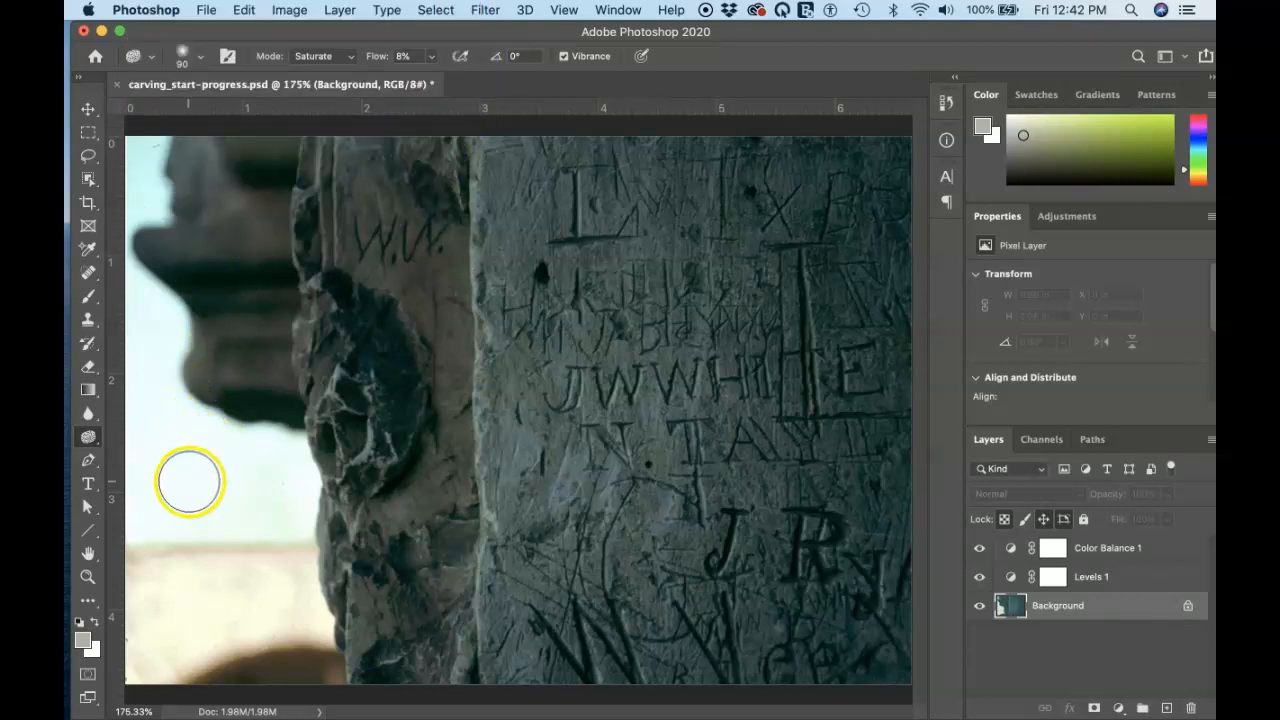
mouse_move(279, 512)
left_mouse_down()
mouse_move(144, 505)
mouse_move(267, 491)
mouse_move(128, 447)
mouse_move(211, 456)
mouse_move(148, 407)
mouse_move(141, 338)
mouse_move(141, 456)
mouse_move(154, 402)
mouse_move(170, 483)
mouse_move(265, 498)
mouse_move(262, 508)
mouse_move(294, 492)
mouse_move(285, 475)
mouse_move(132, 463)
mouse_move(125, 355)
mouse_move(128, 341)
mouse_move(142, 349)
mouse_move(140, 367)
mouse_move(131, 295)
mouse_move(144, 357)
mouse_move(146, 129)
mouse_move(132, 203)
mouse_move(143, 347)
mouse_move(140, 293)
mouse_move(159, 451)
mouse_move(162, 353)
mouse_move(176, 469)
mouse_move(151, 449)
mouse_move(159, 426)
mouse_move(231, 464)
mouse_move(202, 450)
mouse_move(151, 325)
left_mouse_up()
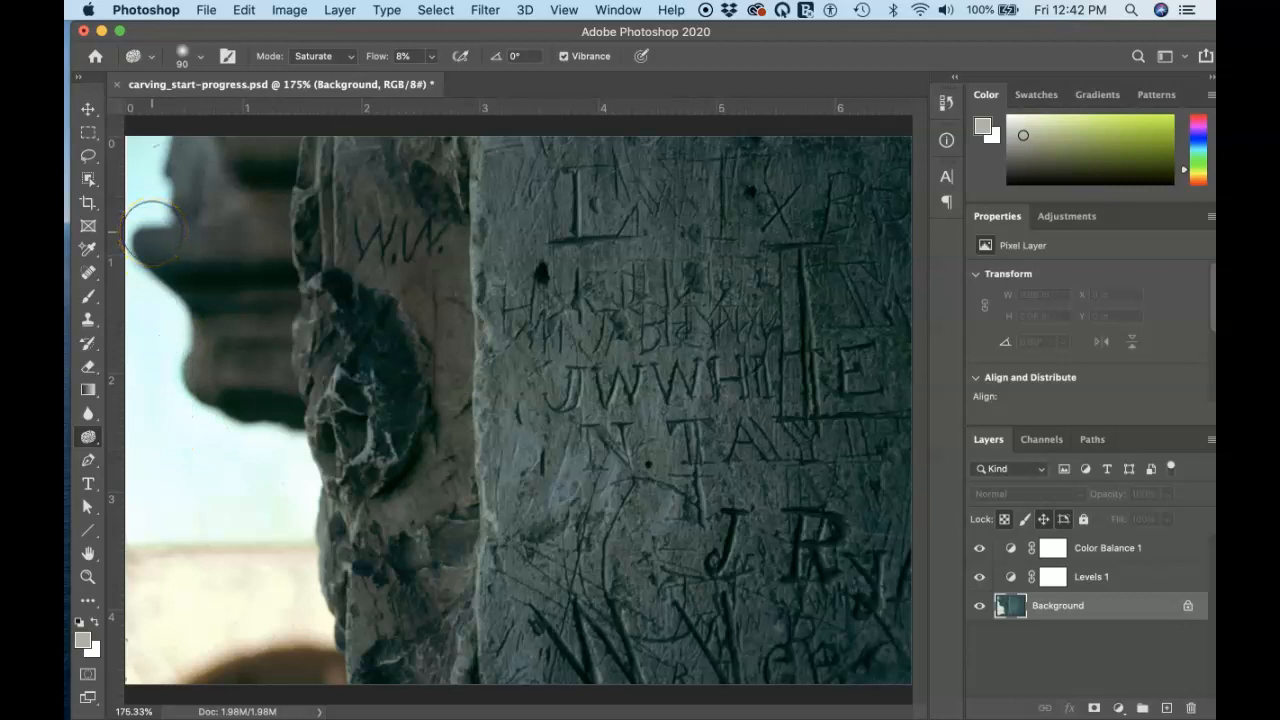
mouse_move(152, 231)
left_mouse_down()
mouse_move(180, 150)
mouse_move(143, 253)
mouse_move(189, 317)
mouse_move(179, 364)
mouse_move(193, 403)
mouse_move(185, 358)
mouse_move(179, 375)
mouse_move(186, 400)
mouse_move(189, 338)
mouse_move(176, 377)
mouse_move(196, 401)
mouse_move(155, 273)
mouse_move(181, 330)
mouse_move(176, 368)
mouse_move(210, 233)
mouse_move(175, 287)
left_mouse_up()
Desaturate the sky along the edge of the blurred stonework with a 20-pixel Sponge brush at 8% flow
key("bracketleft")
key("bracketleft")
key("bracketleft")
key("bracketleft")
key("bracketleft")
key("bracketleft")
key("bracketleft")
key("bracketleft")
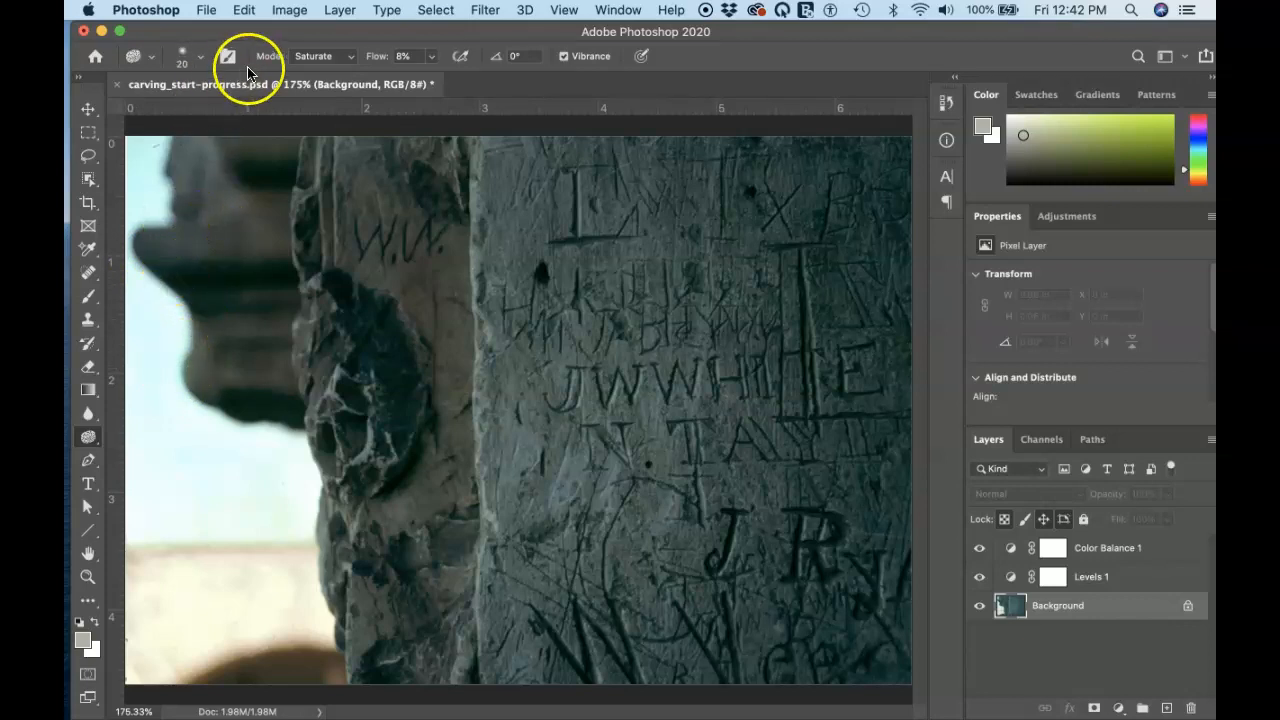
left_click(327, 63)
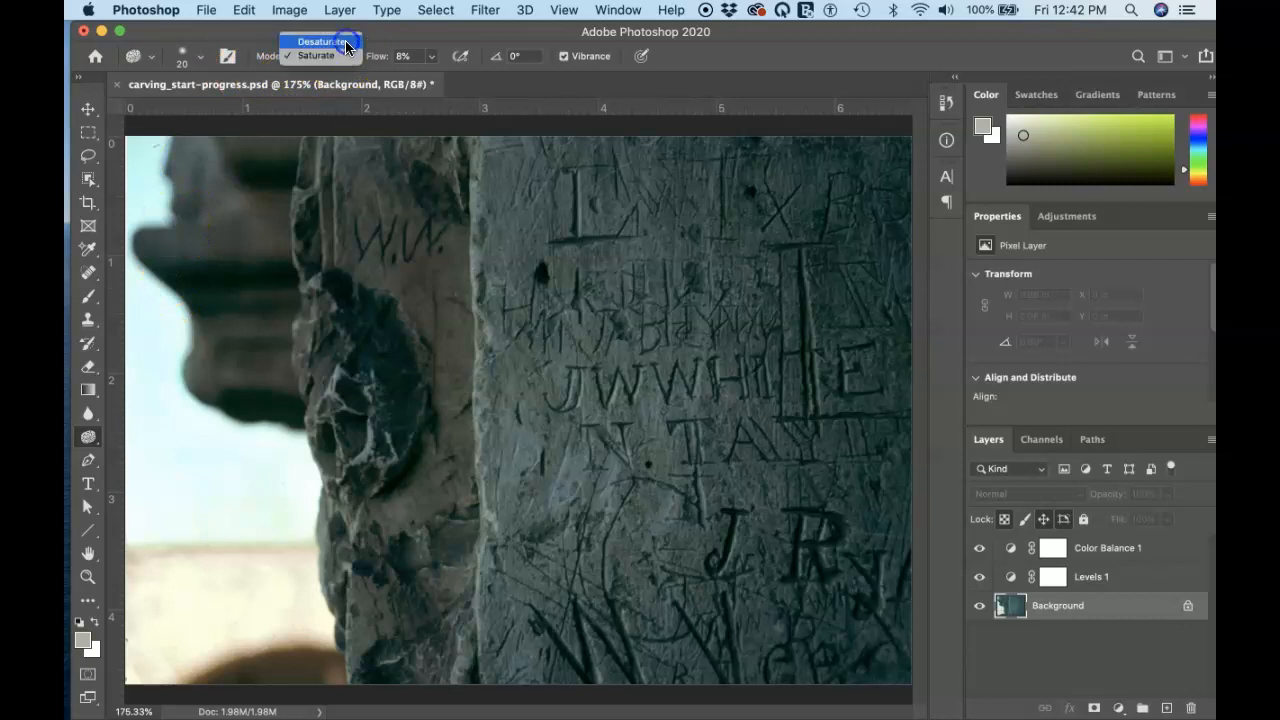
left_click(345, 39)
mouse_move(160, 299)
left_mouse_down()
mouse_move(166, 274)
mouse_move(156, 282)
mouse_move(190, 344)
left_mouse_up()
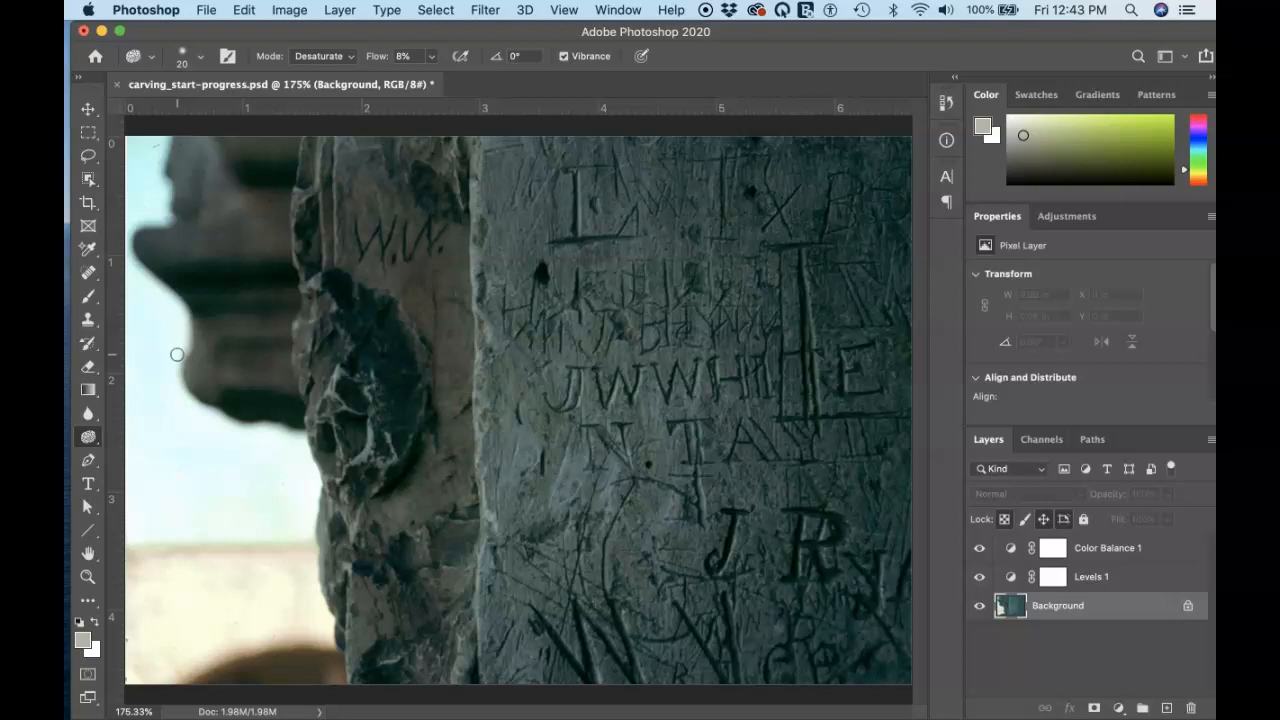
Select the carved wall with a full-height rectangular marquee and open the Unsharp Mask filter for it
key("m")
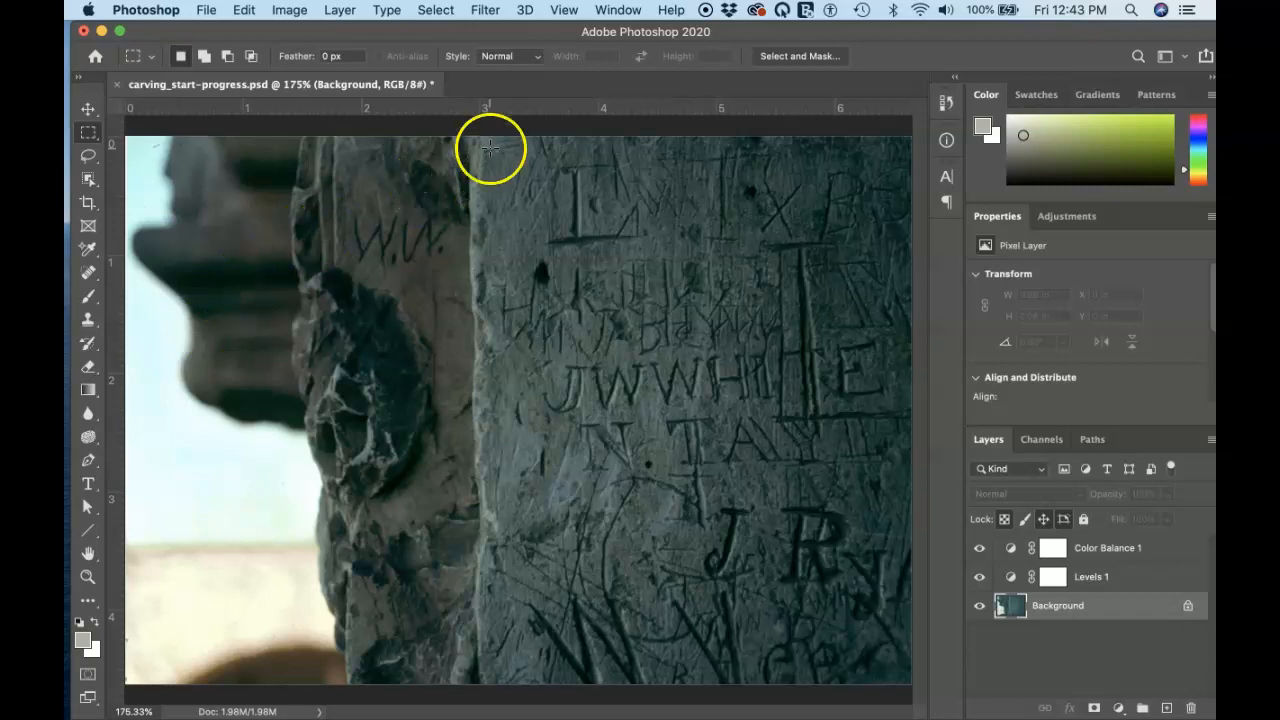
left_click_drag(470, 133, 918, 686)
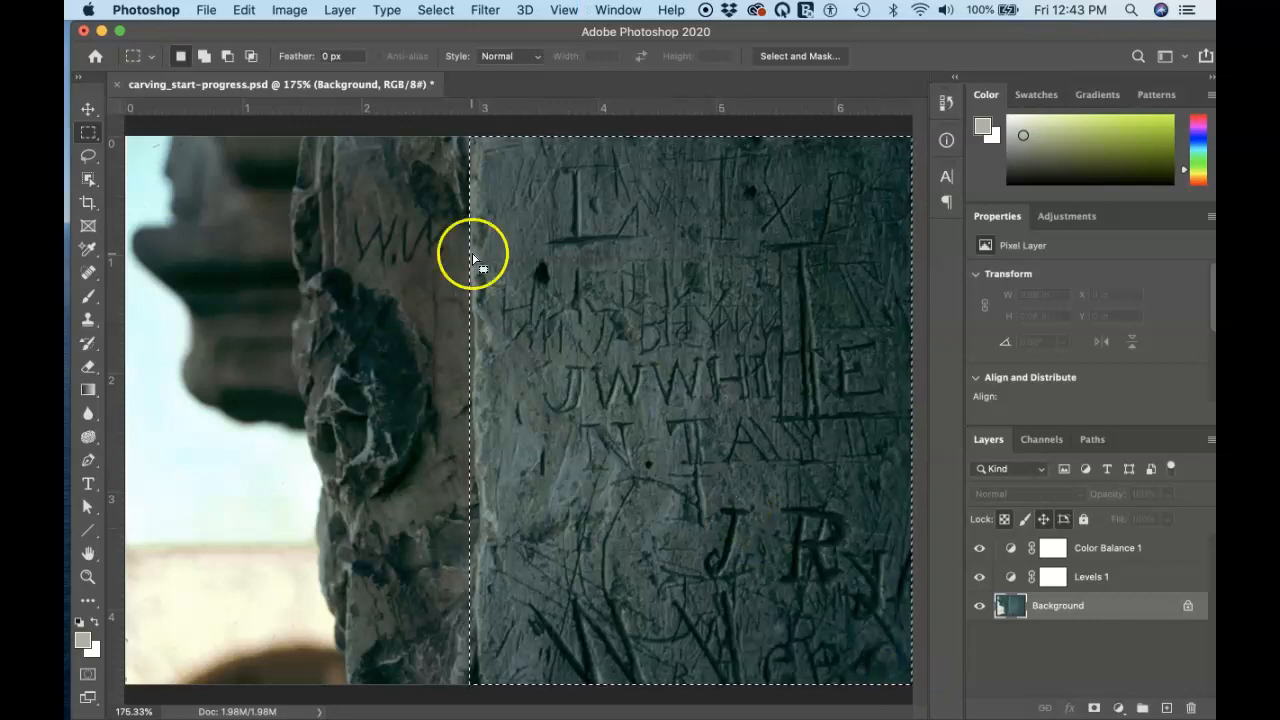
left_click(488, 12)
mouse_move(543, 282)
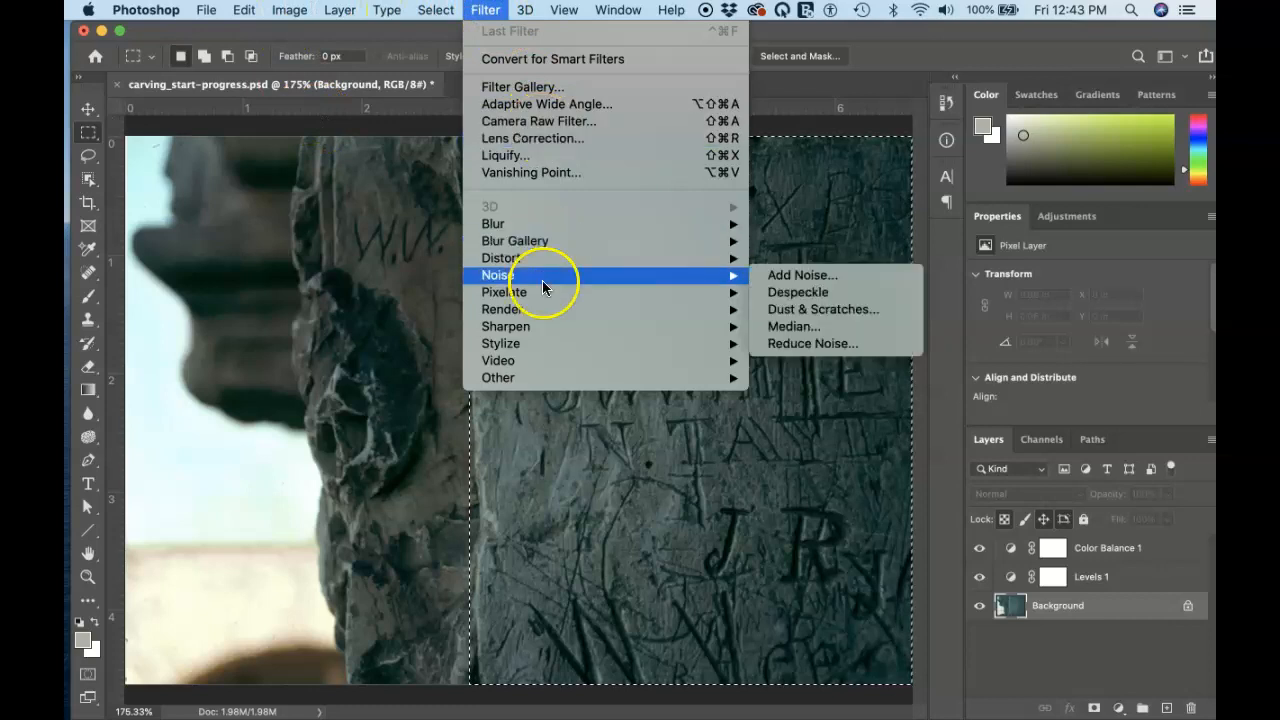
mouse_move(548, 327)
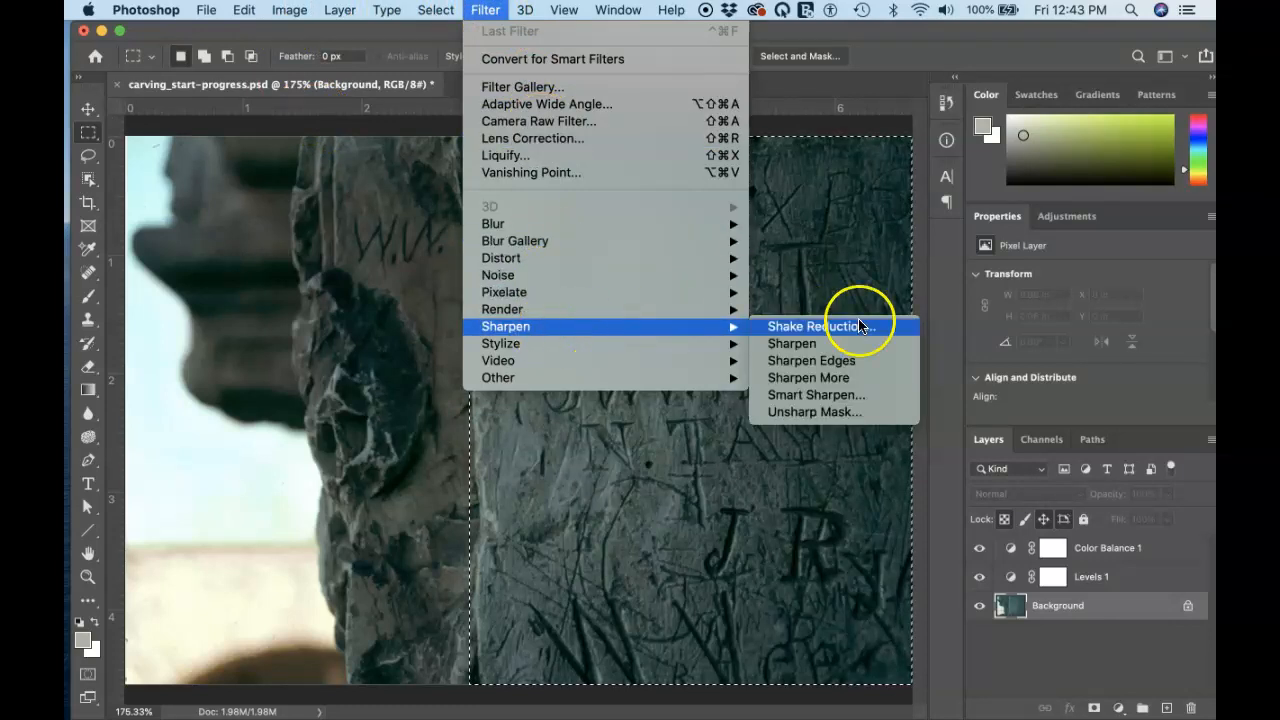
left_click(868, 420)
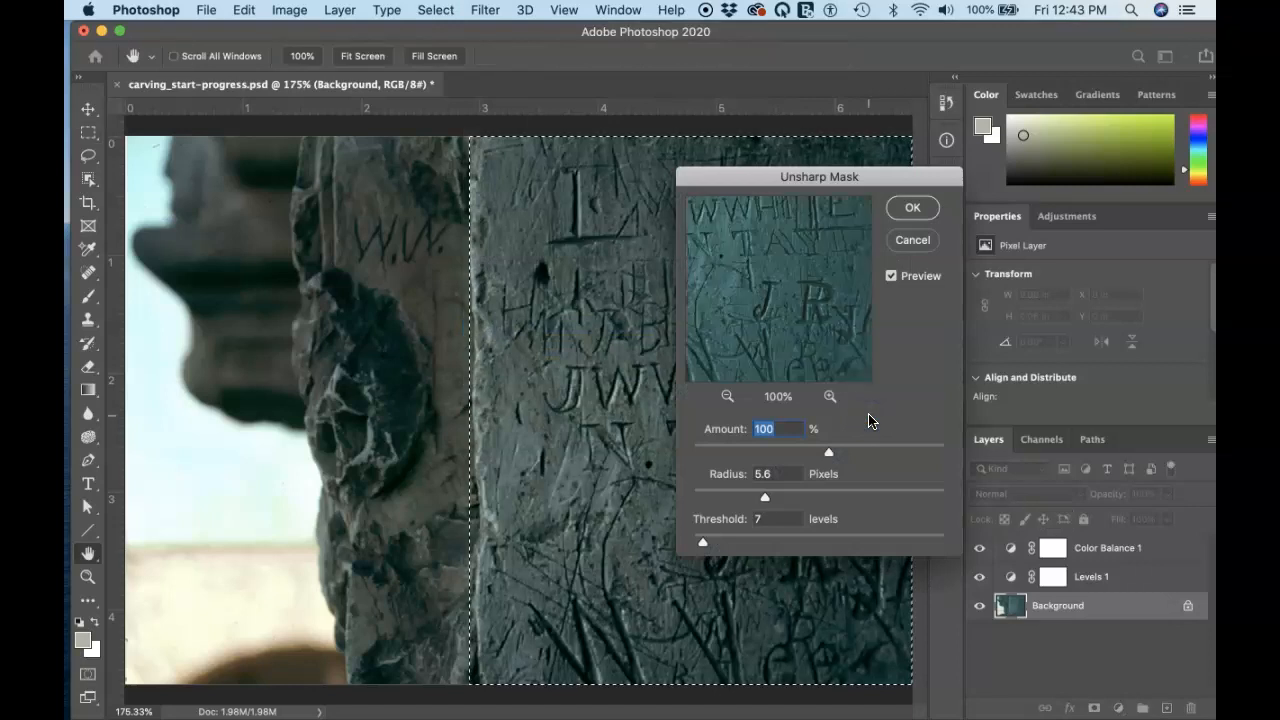
Set the Unsharp Mask radius to 1.0 pixels and the threshold to 0 levels
left_click_drag(822, 185, 1037, 120)
left_click(982, 377)
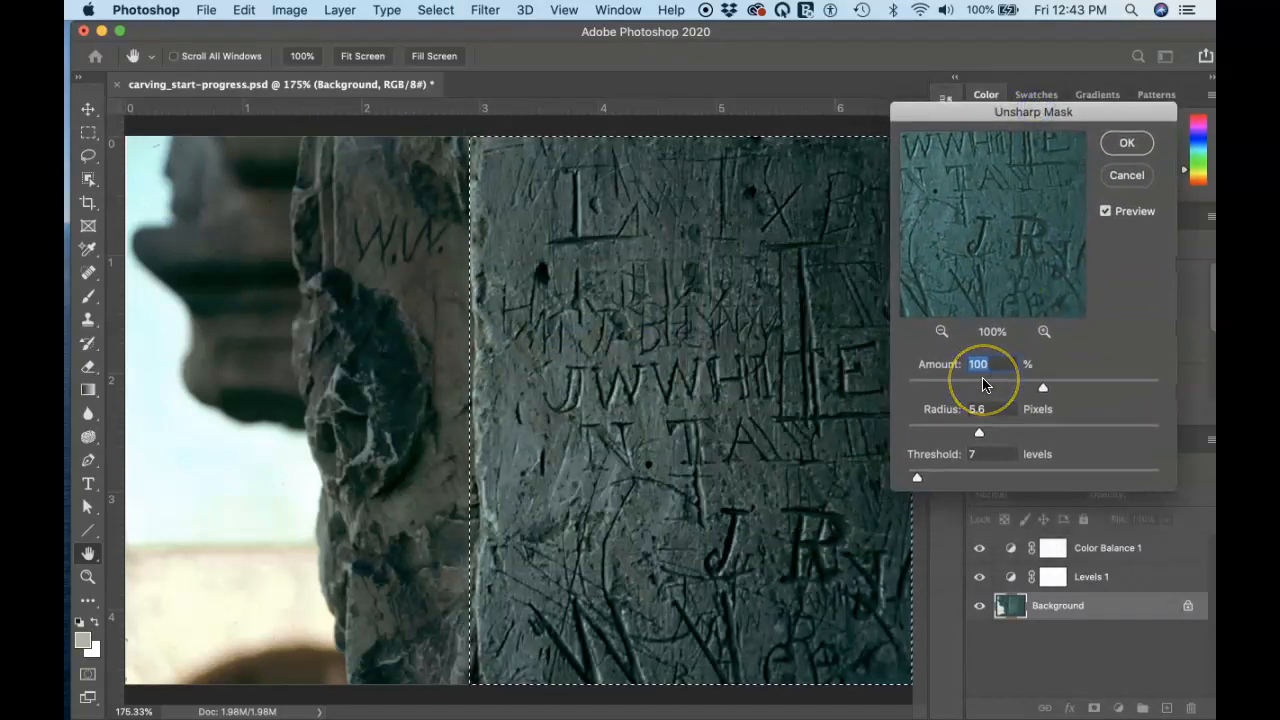
left_click(979, 433)
left_click_drag(979, 436, 912, 434)
left_click(918, 480)
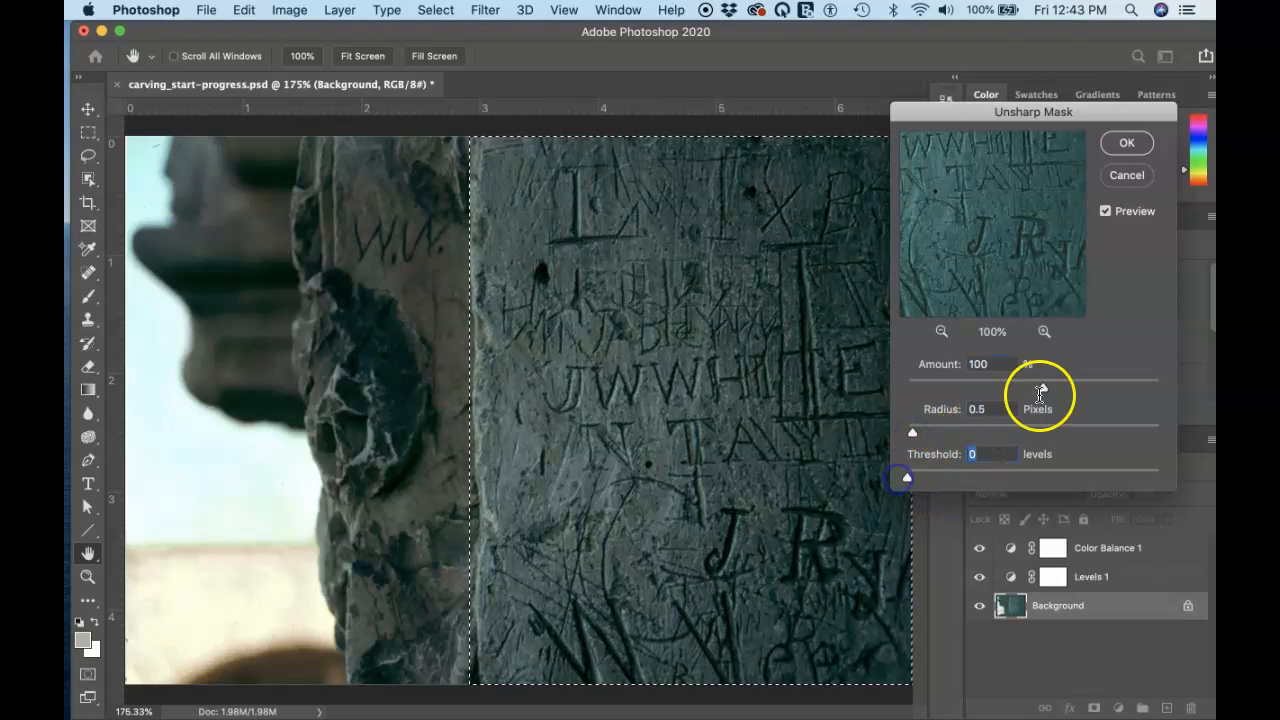
left_click_drag(915, 433, 916, 435)
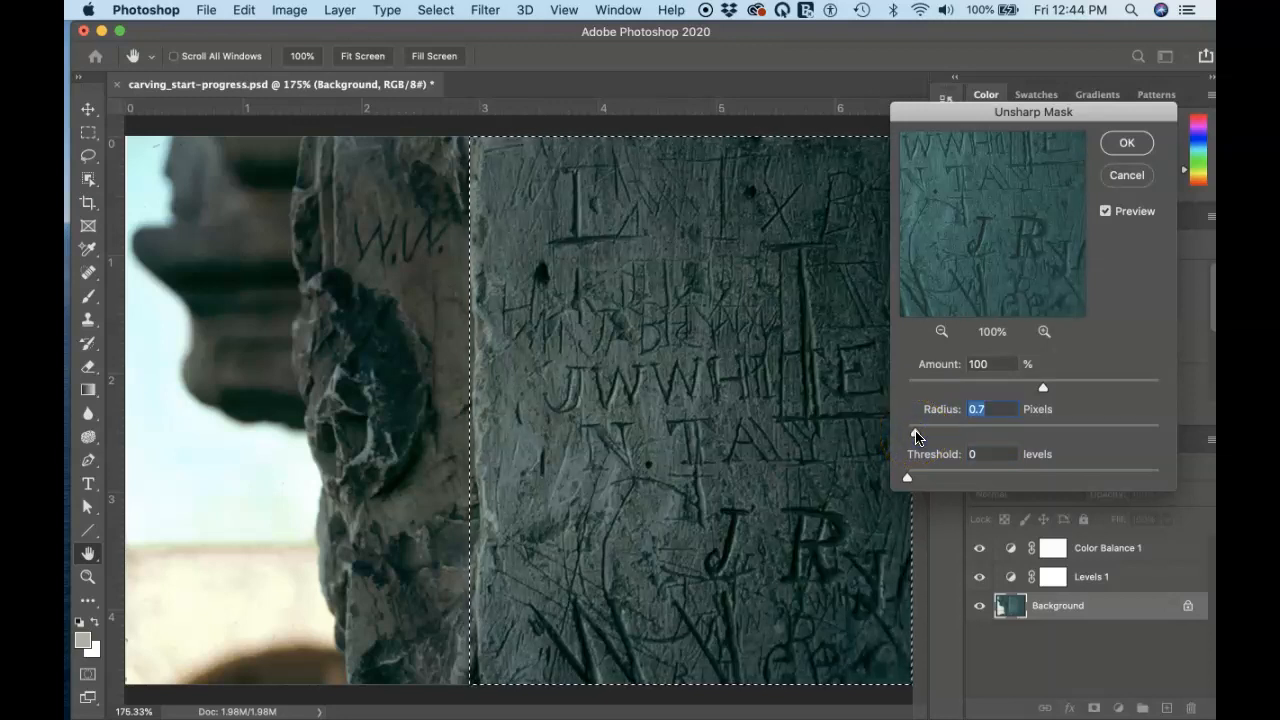
left_click_drag(919, 437, 924, 438)
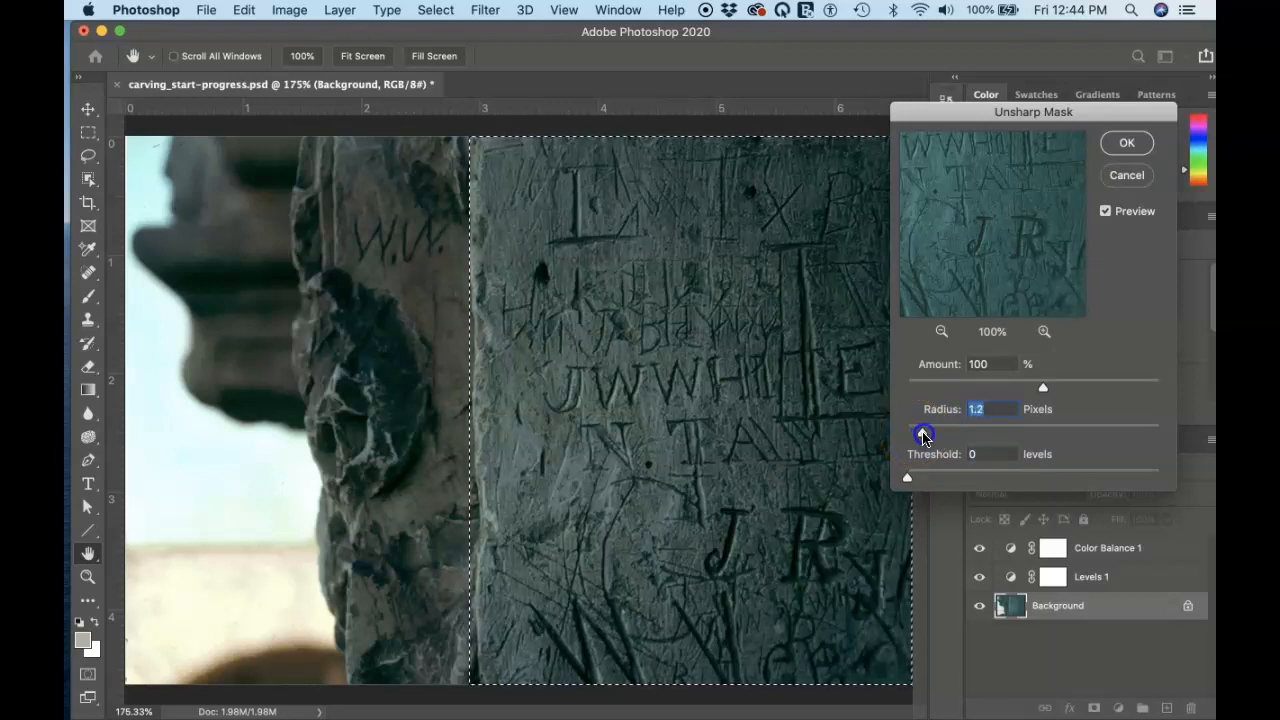
left_click_drag(921, 436, 920, 436)
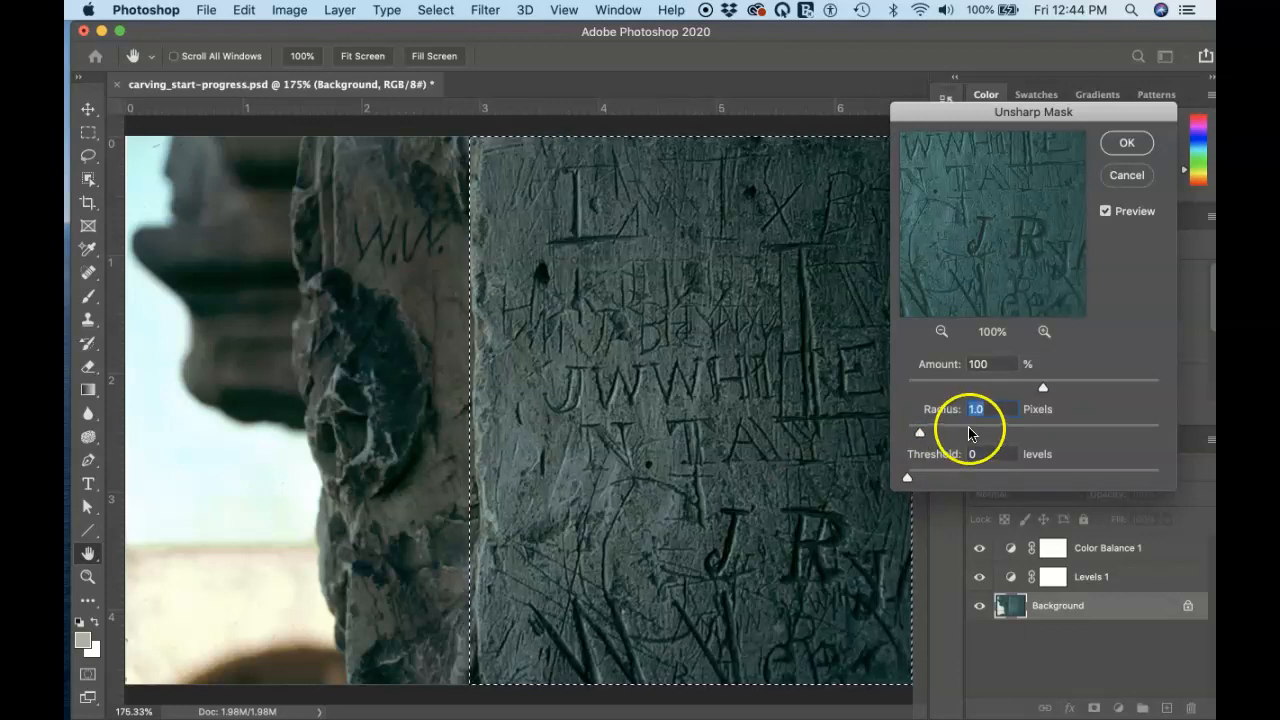
Compare the carved wall with and without the sharpening preview, and examine the JWWHITE lettering up close
left_click(1106, 213)
left_click(1106, 213)
left_click(1106, 213)
left_click(1106, 213)
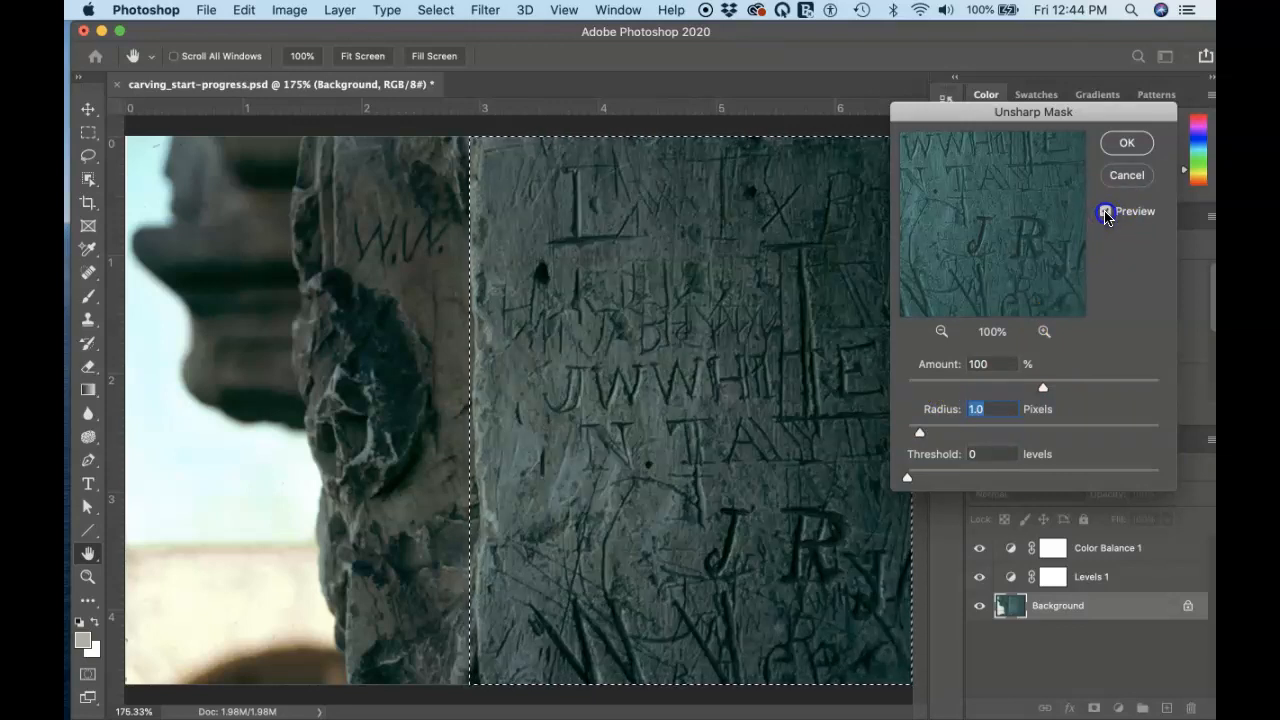
left_click(1106, 213)
left_click(1106, 213)
left_click(1106, 213)
left_click(1106, 213)
left_click(1106, 213)
left_click(1106, 213)
left_click(715, 387)
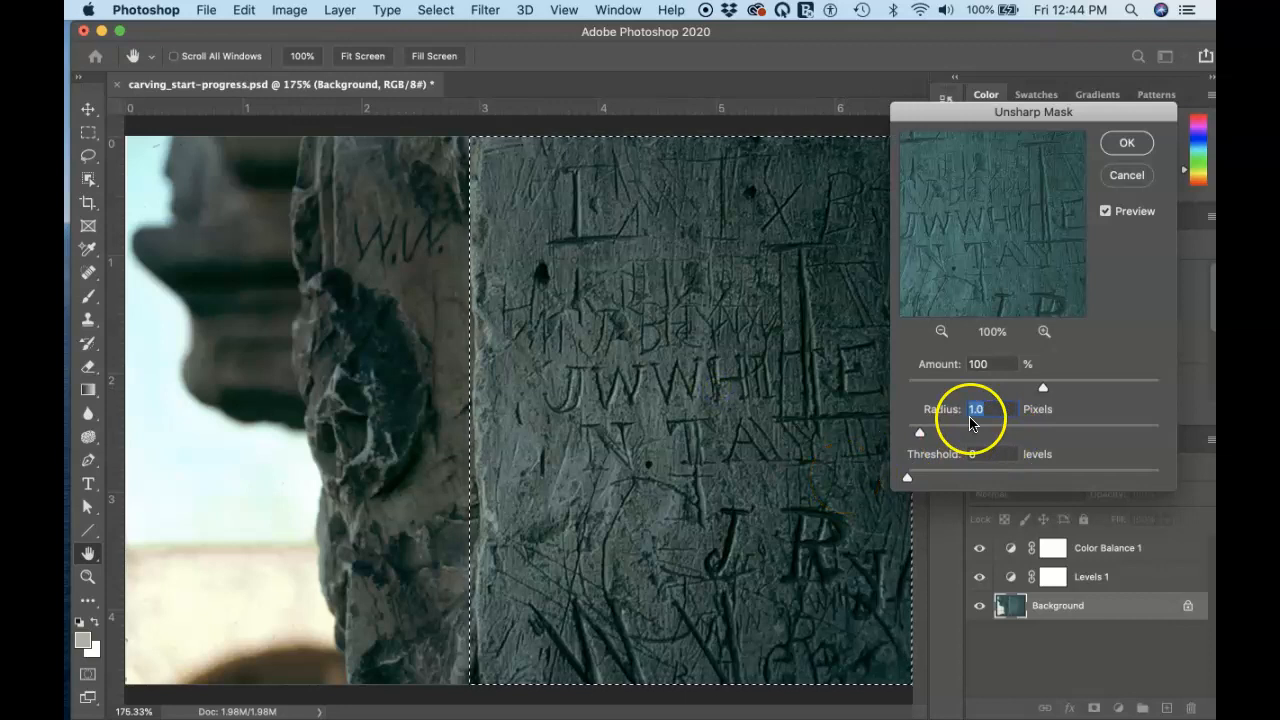
Set the Unsharp Mask amount to 103% and the threshold to 5 levels, and apply the sharpening
left_click(1043, 389)
mouse_move(1043, 389)
left_mouse_down()
mouse_move(996, 391)
mouse_move(1065, 394)
mouse_move(1043, 392)
left_mouse_up()
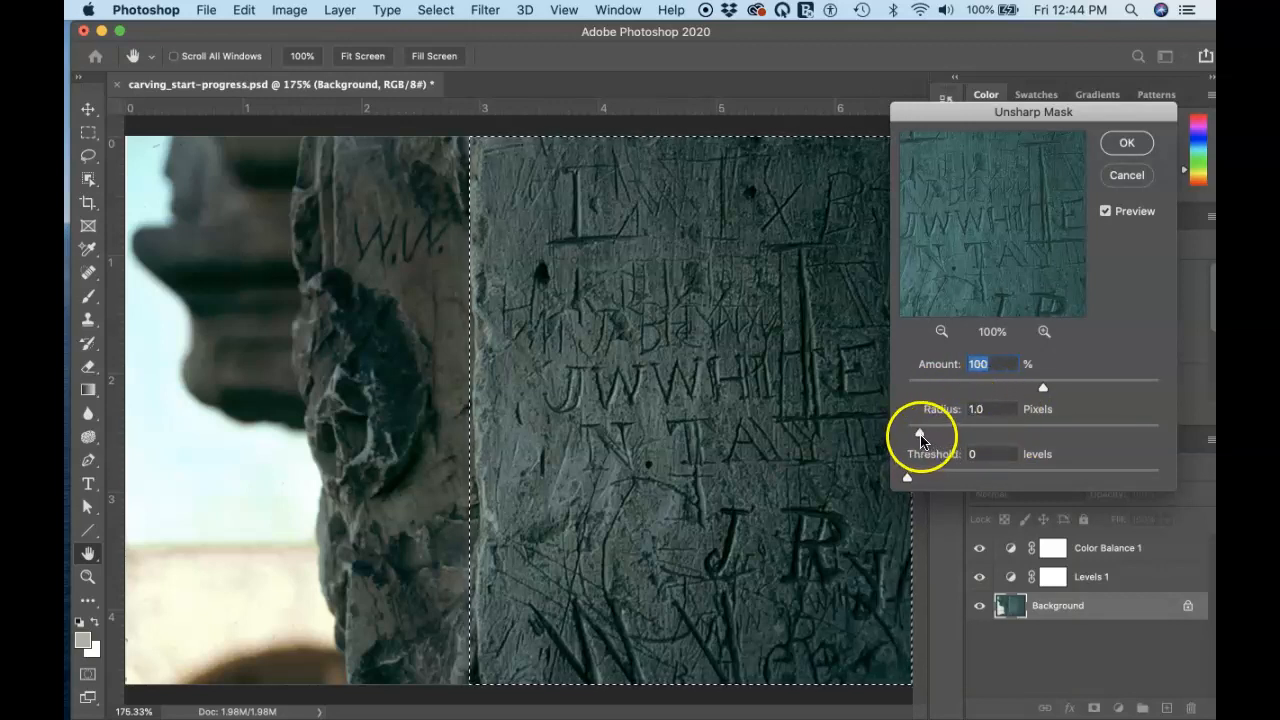
mouse_move(1049, 391)
left_mouse_down()
mouse_move(1026, 386)
mouse_move(1057, 391)
mouse_move(1046, 392)
left_mouse_up()
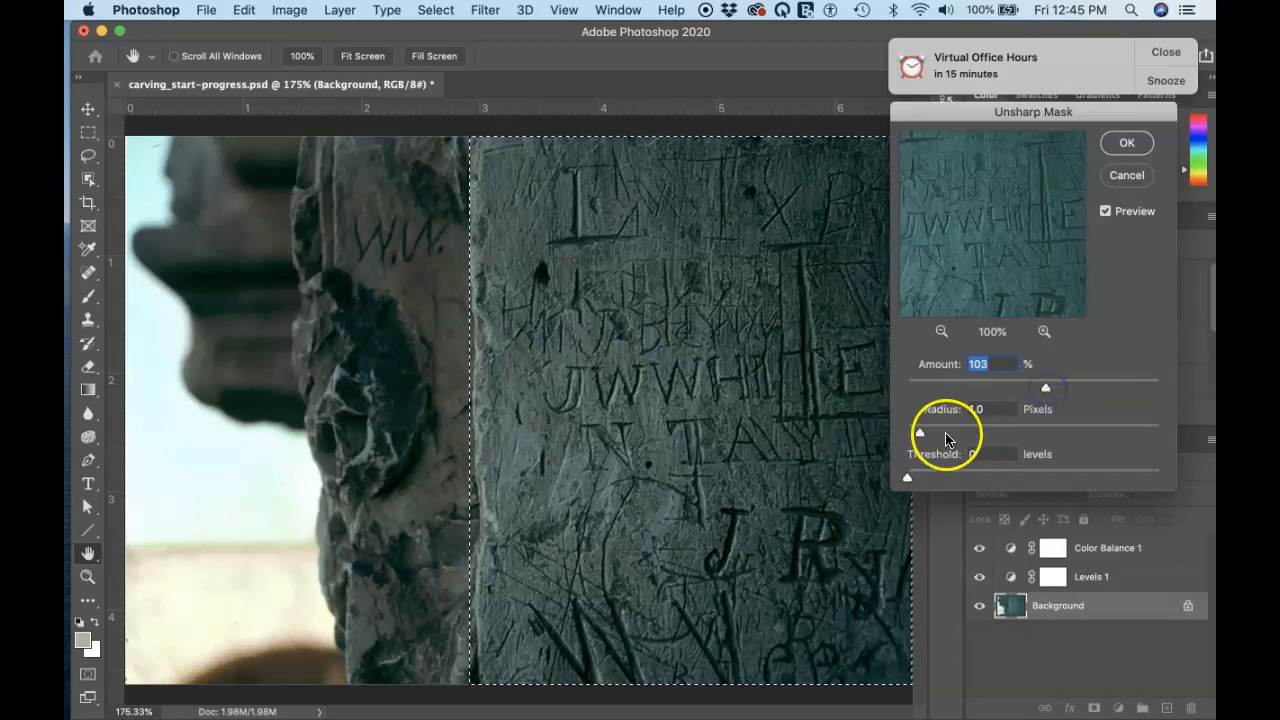
left_click_drag(908, 479, 911, 482)
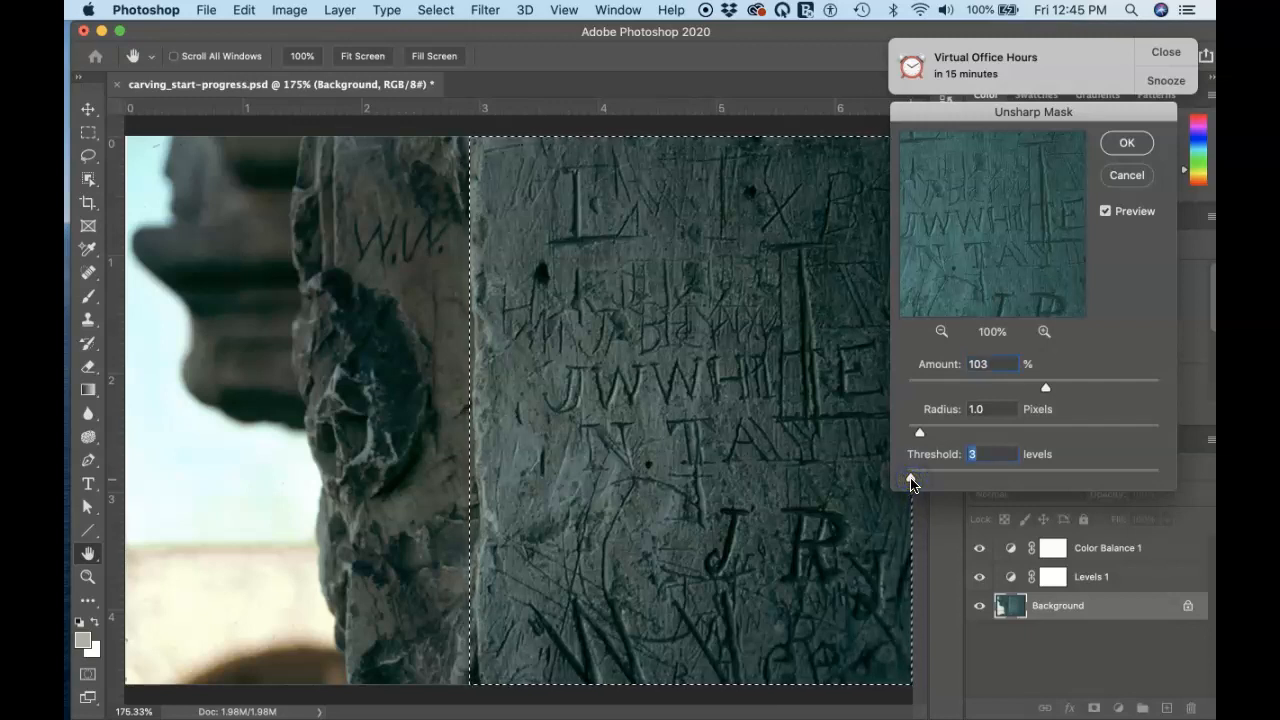
mouse_move(911, 482)
left_mouse_down()
mouse_move(949, 481)
mouse_move(913, 477)
left_mouse_up()
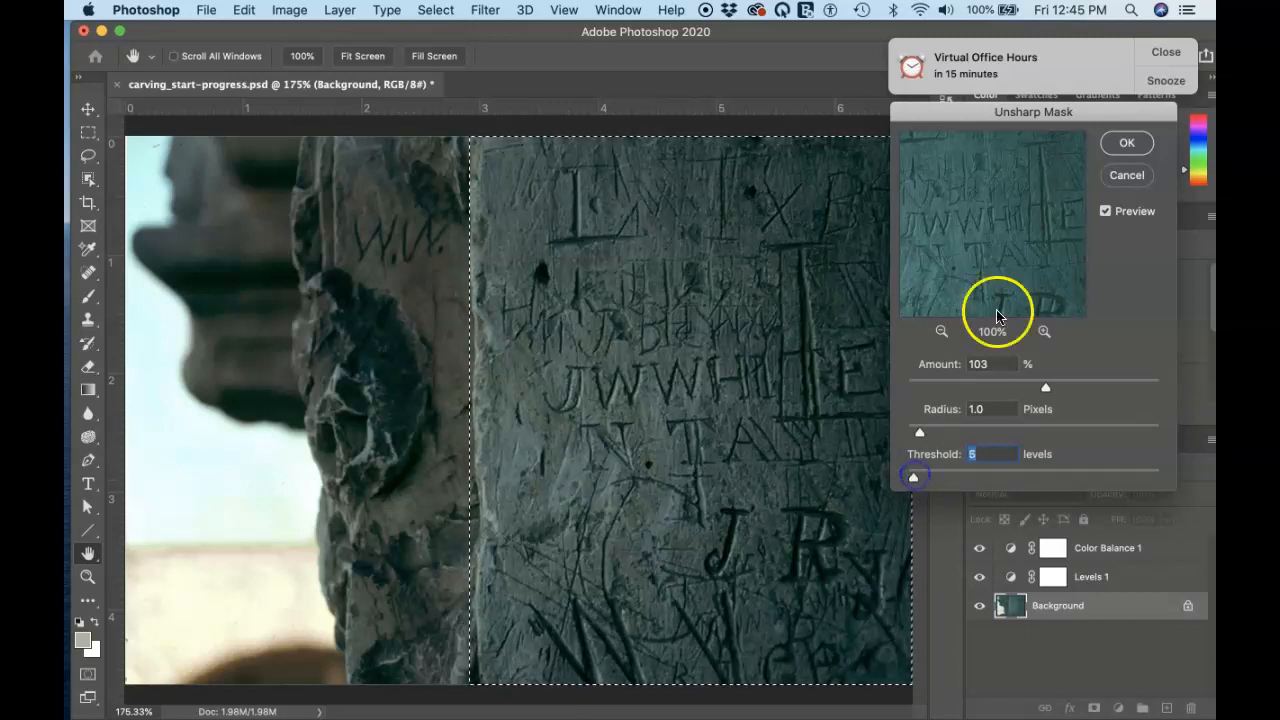
left_click(1178, 82)
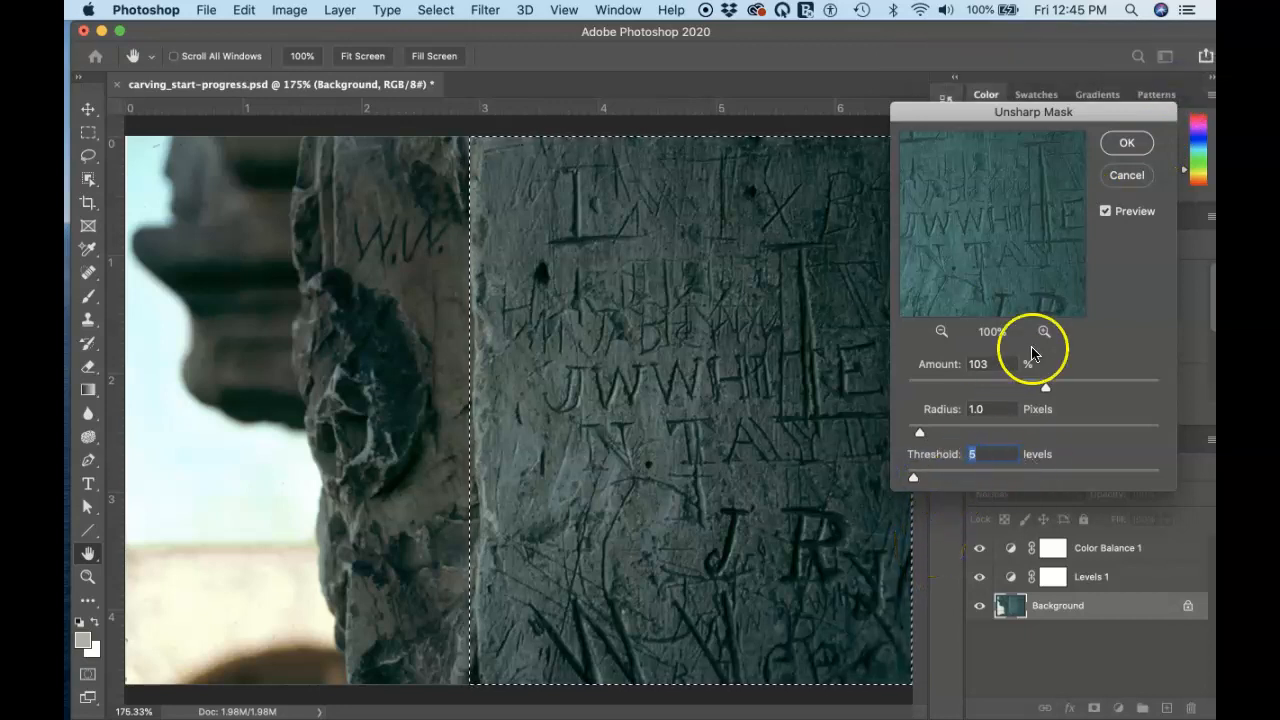
left_click(1128, 145)
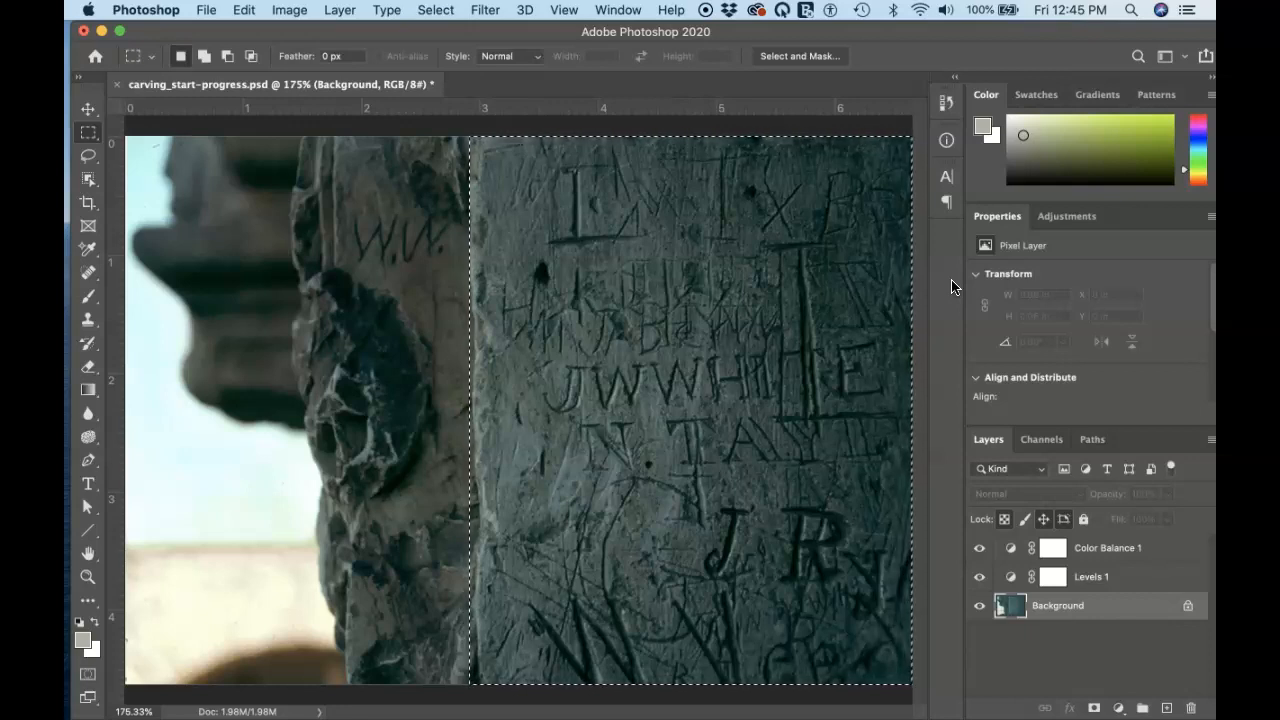
Invert the selection to cover the unsharpened background area beside the carved wall, and open the Gaussian Blur filter for it
key("super+shift+i")
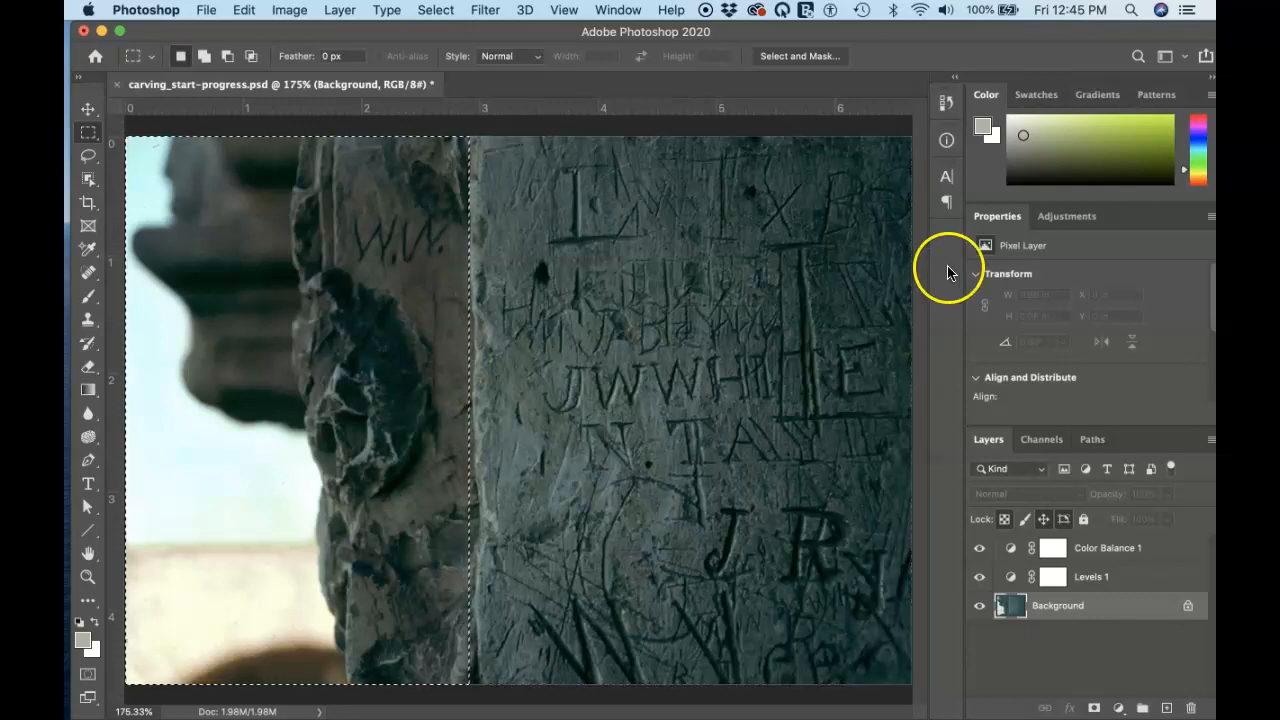
left_click(436, 10)
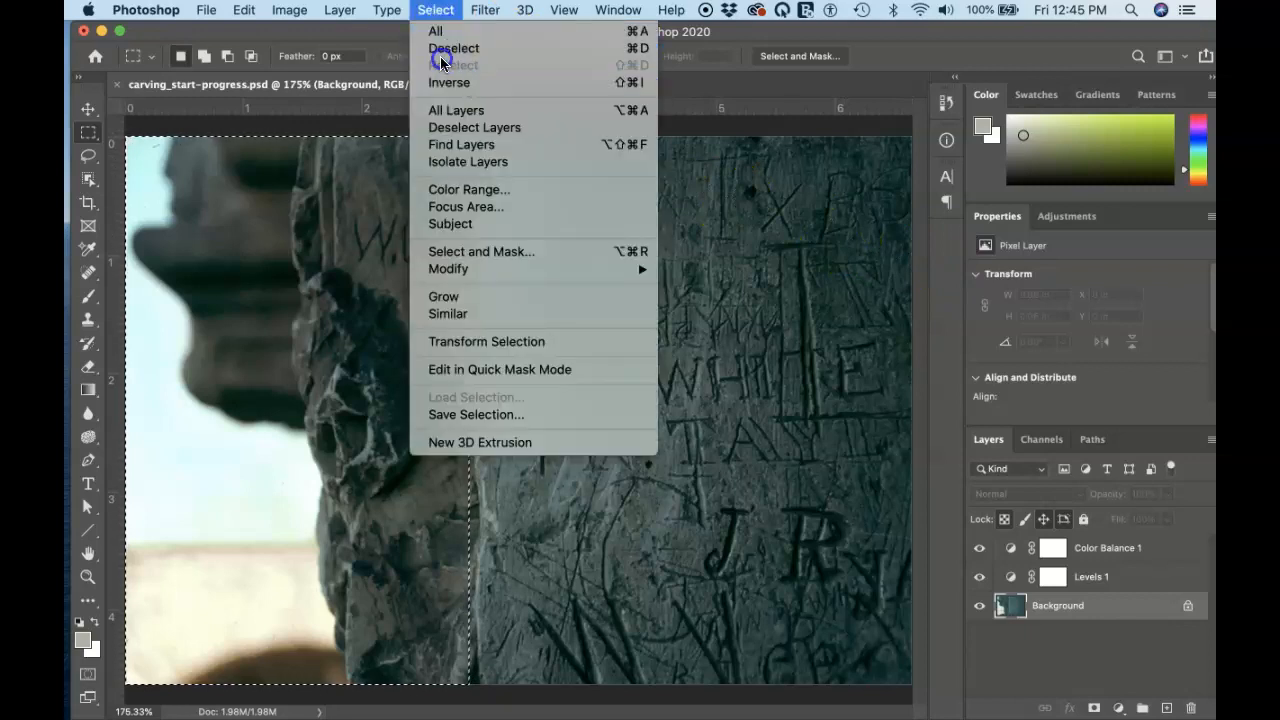
left_click(436, 10)
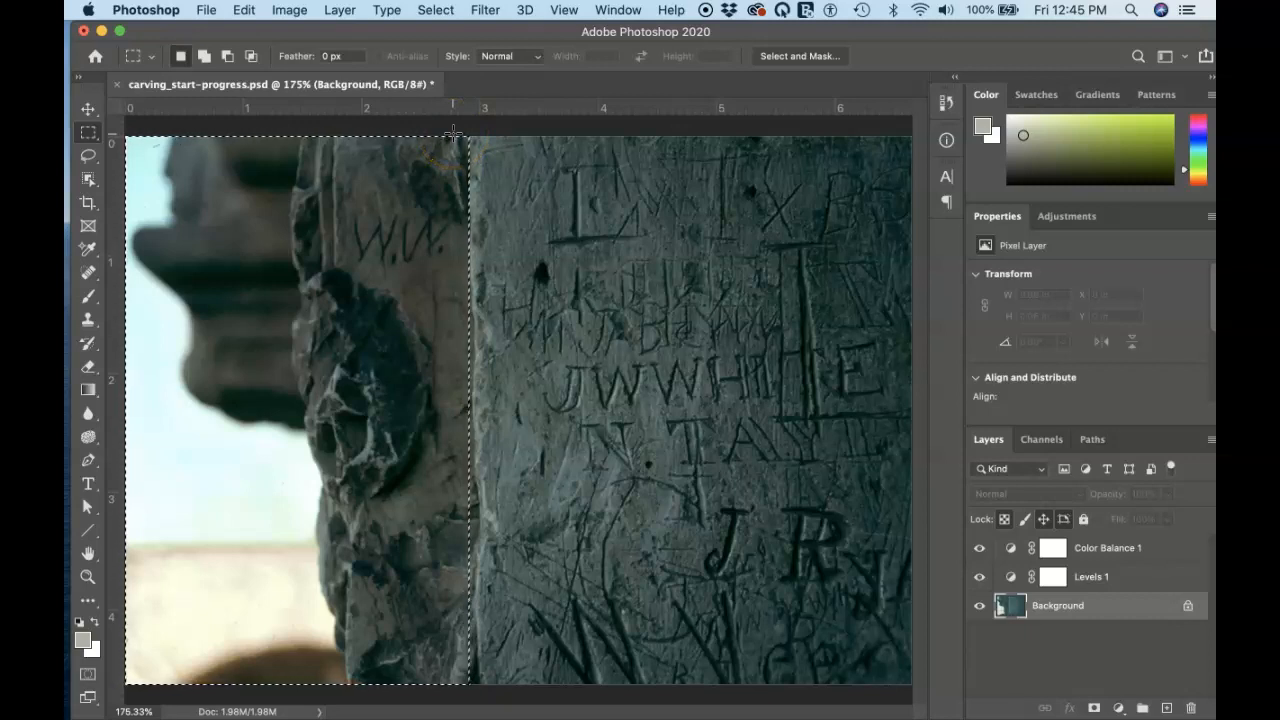
left_click(485, 10)
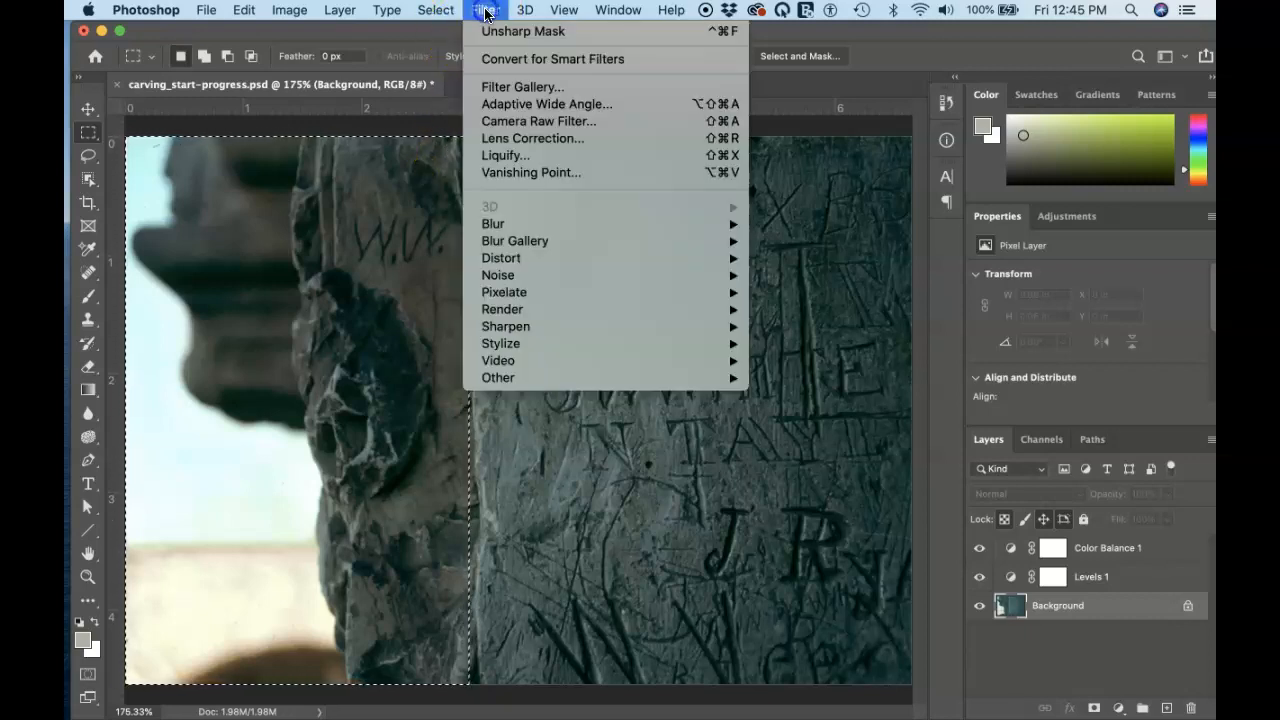
mouse_move(510, 224)
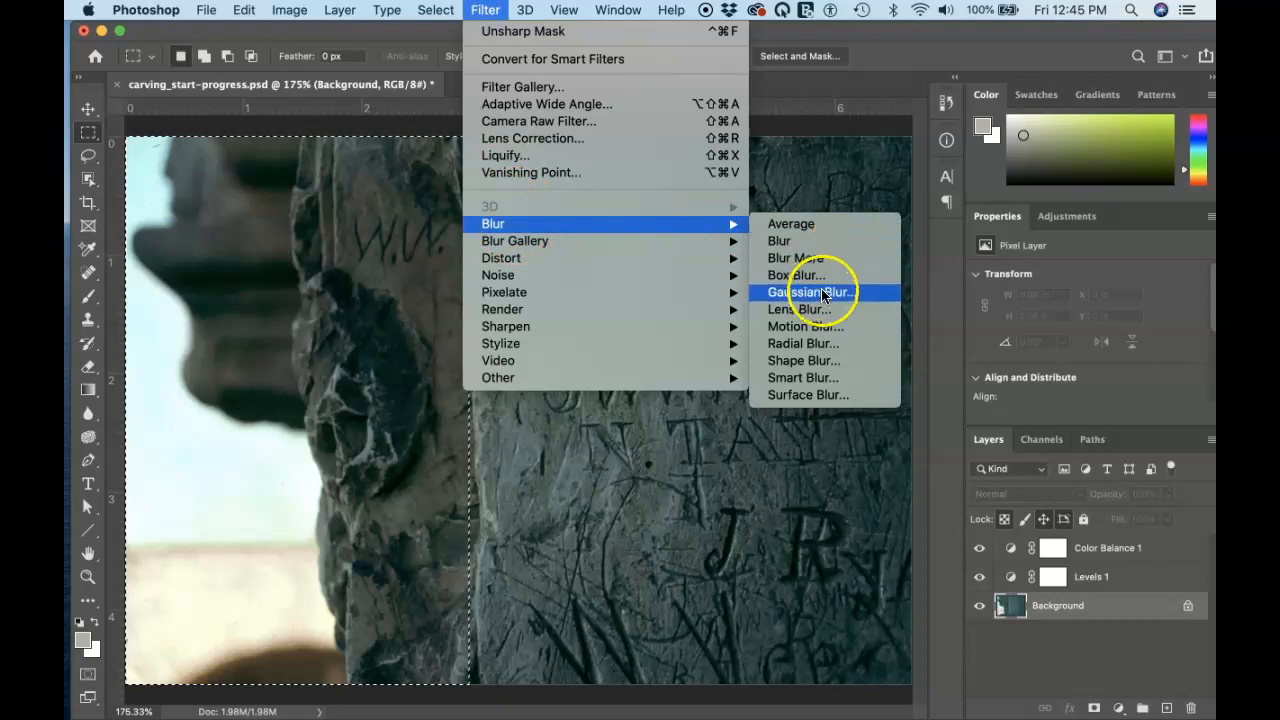
left_click(824, 292)
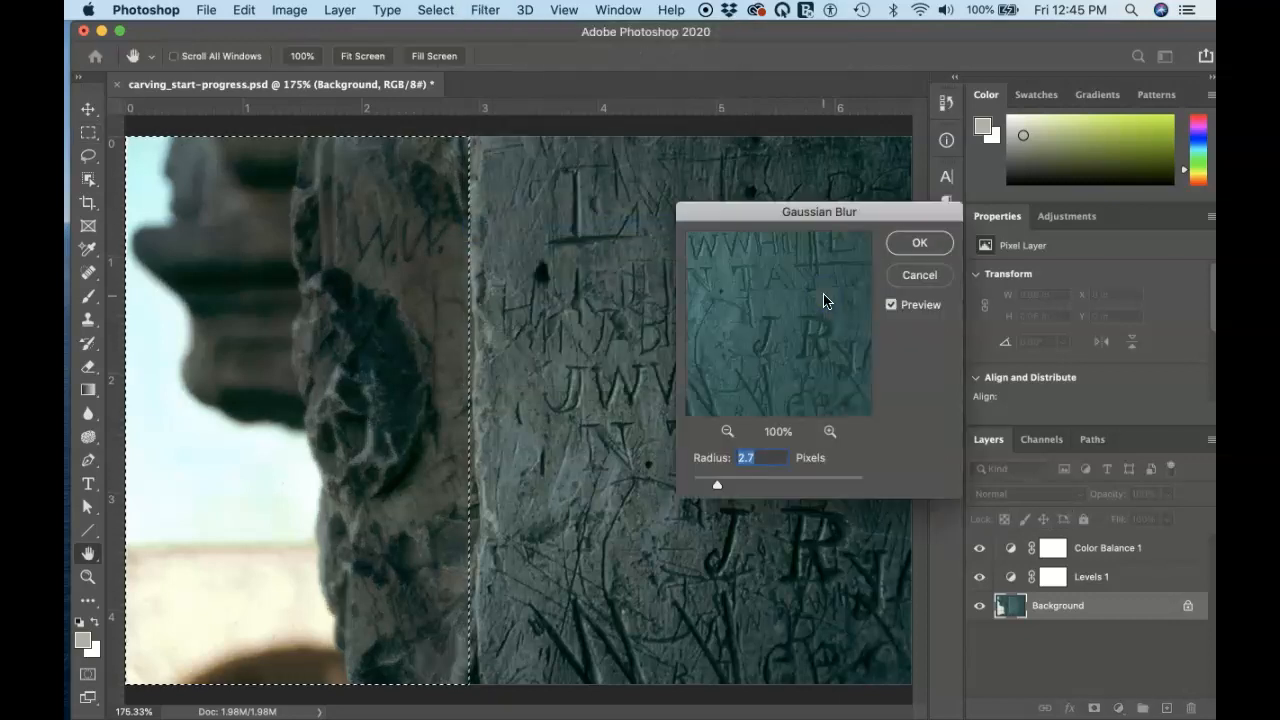
Blur the selected background area with a Gaussian Blur radius of 2.7 pixels, and deselect it
left_click_drag(766, 216, 821, 164)
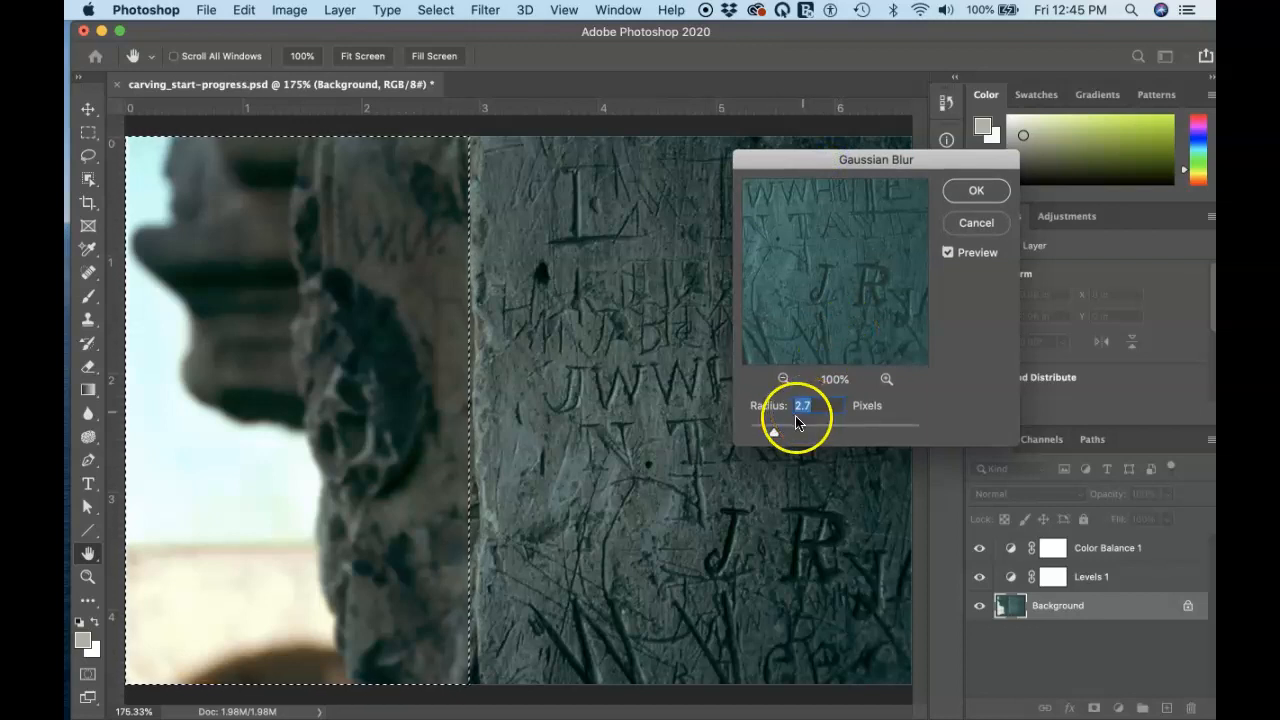
mouse_move(772, 433)
left_mouse_down()
mouse_move(757, 436)
mouse_move(769, 438)
left_mouse_up()
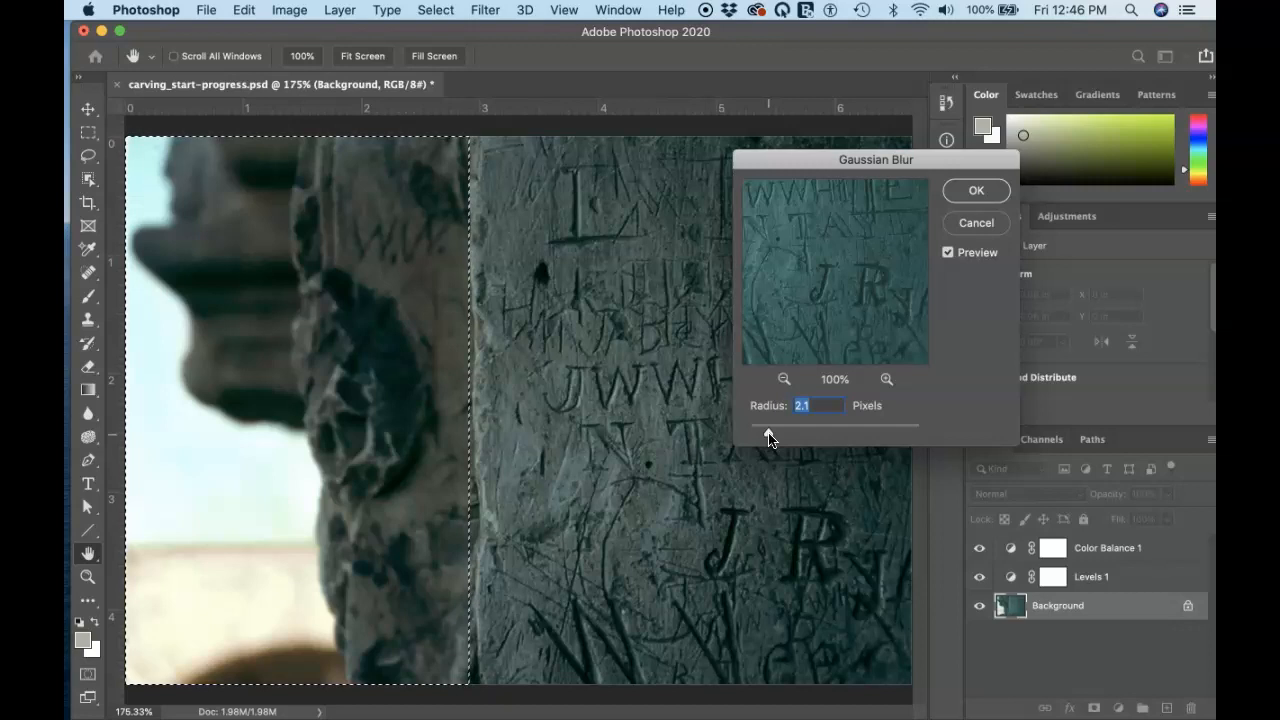
left_click_drag(769, 438, 771, 438)
left_click_drag(771, 438, 774, 438)
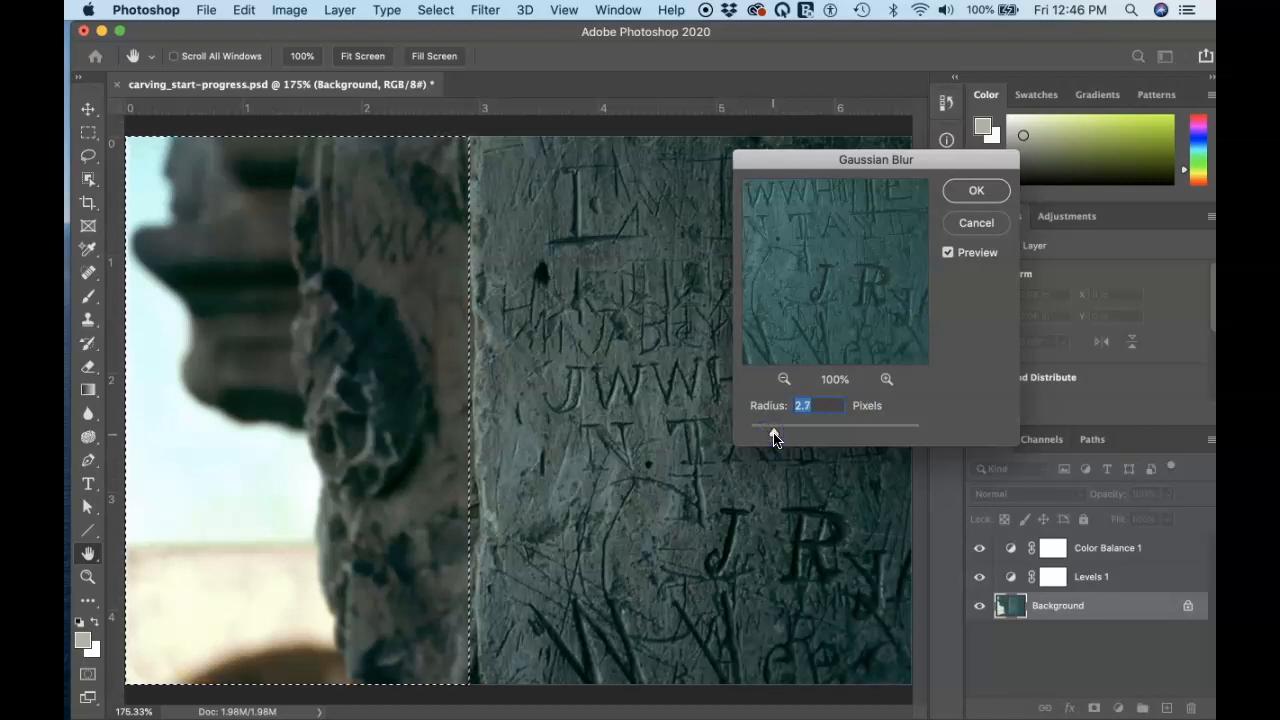
left_click(972, 192)
key("super+d")
left_click(938, 192)
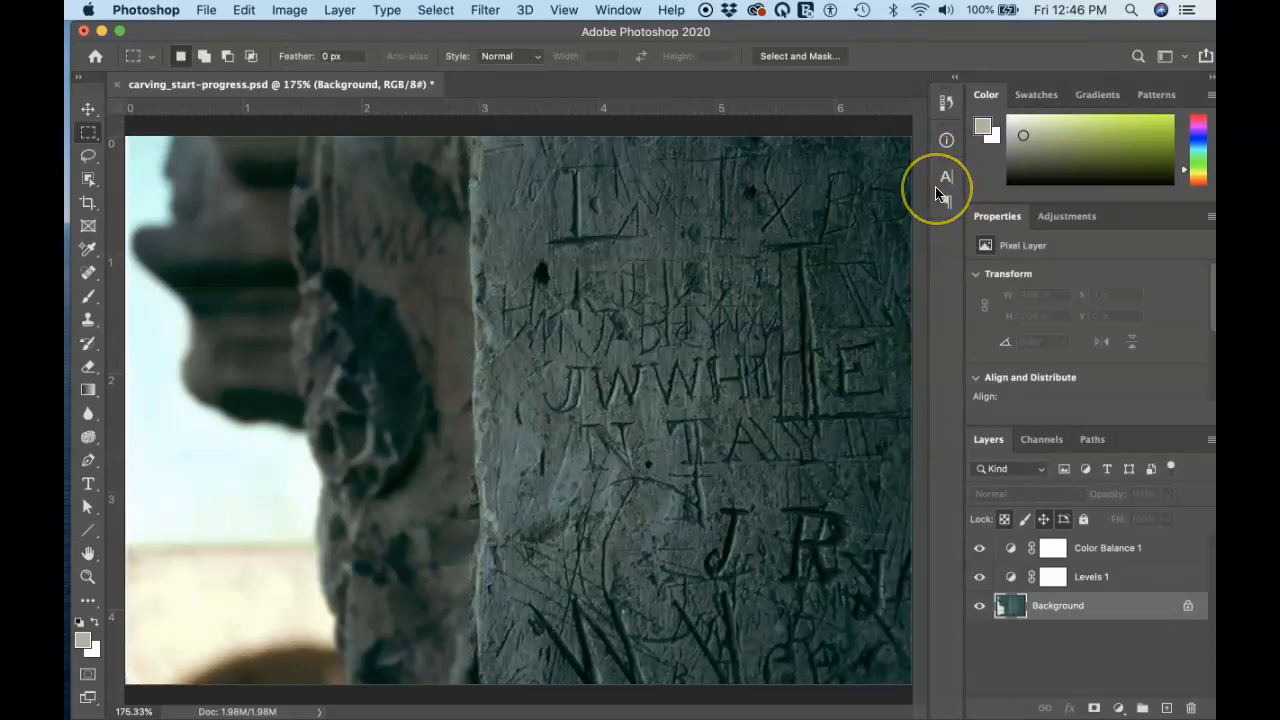